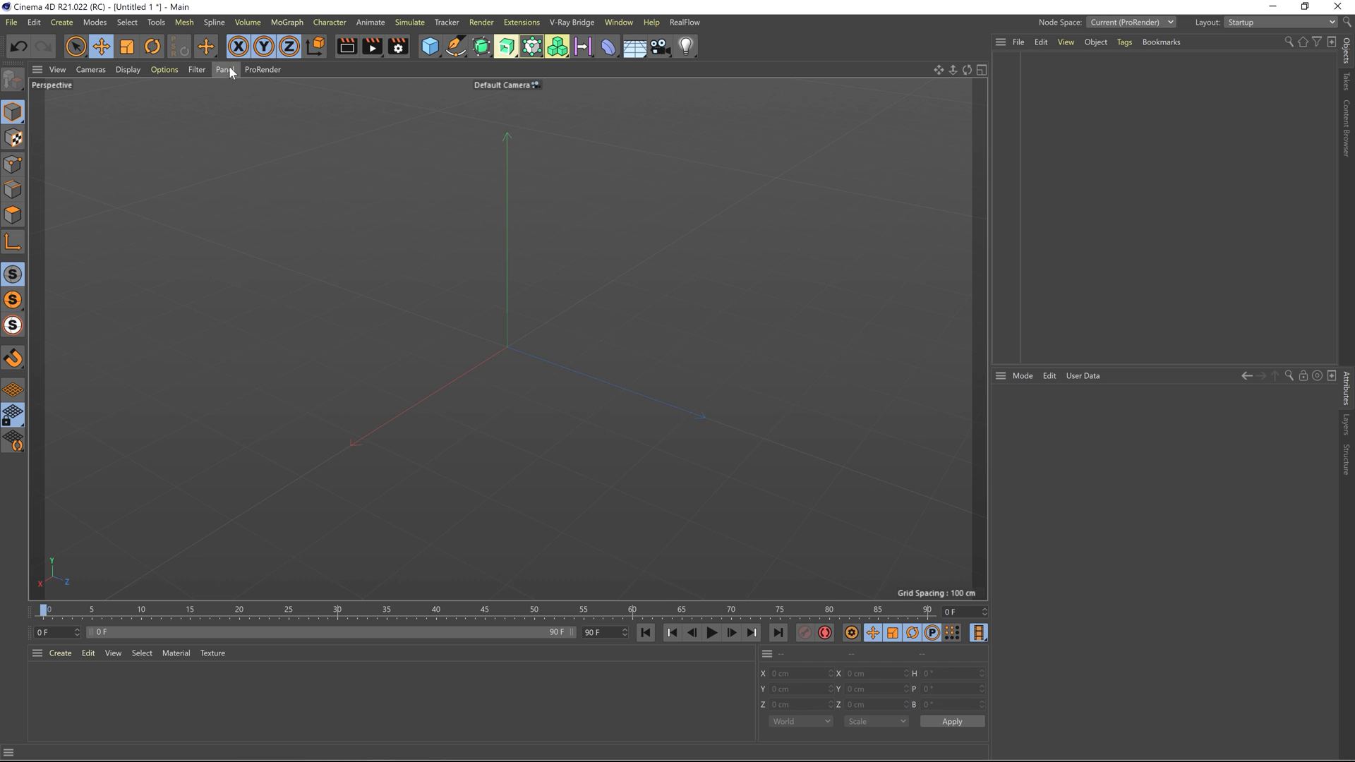
- Arrange the viewports as 2 Views Side-by-Side and widen the perspective view
{"action": "left_click", "coordinate": [225, 69]}
{"action": "mouse_move", "coordinate": [254, 92]}
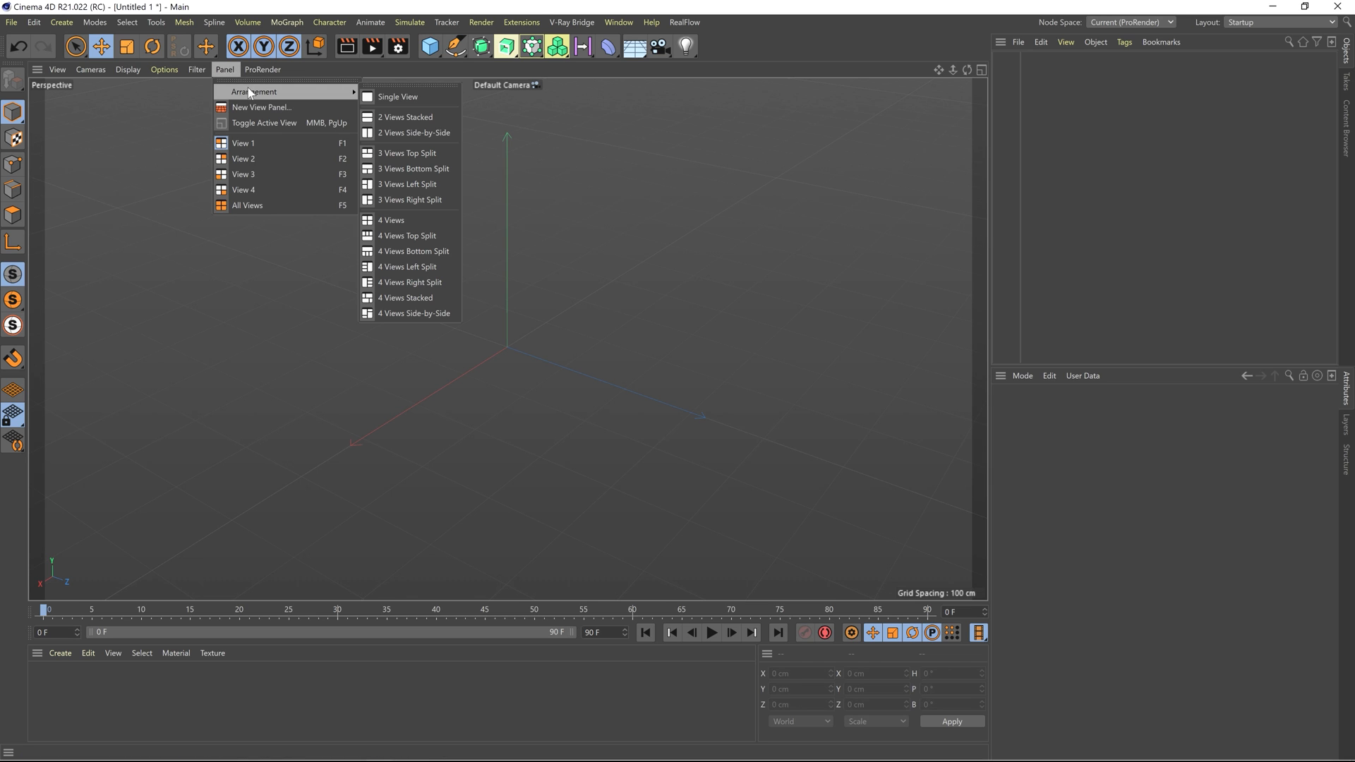
{"action": "left_click", "coordinate": [412, 129]}
{"action": "left_click_drag", "start_coordinate": [505, 260], "coordinate": [693, 265]}
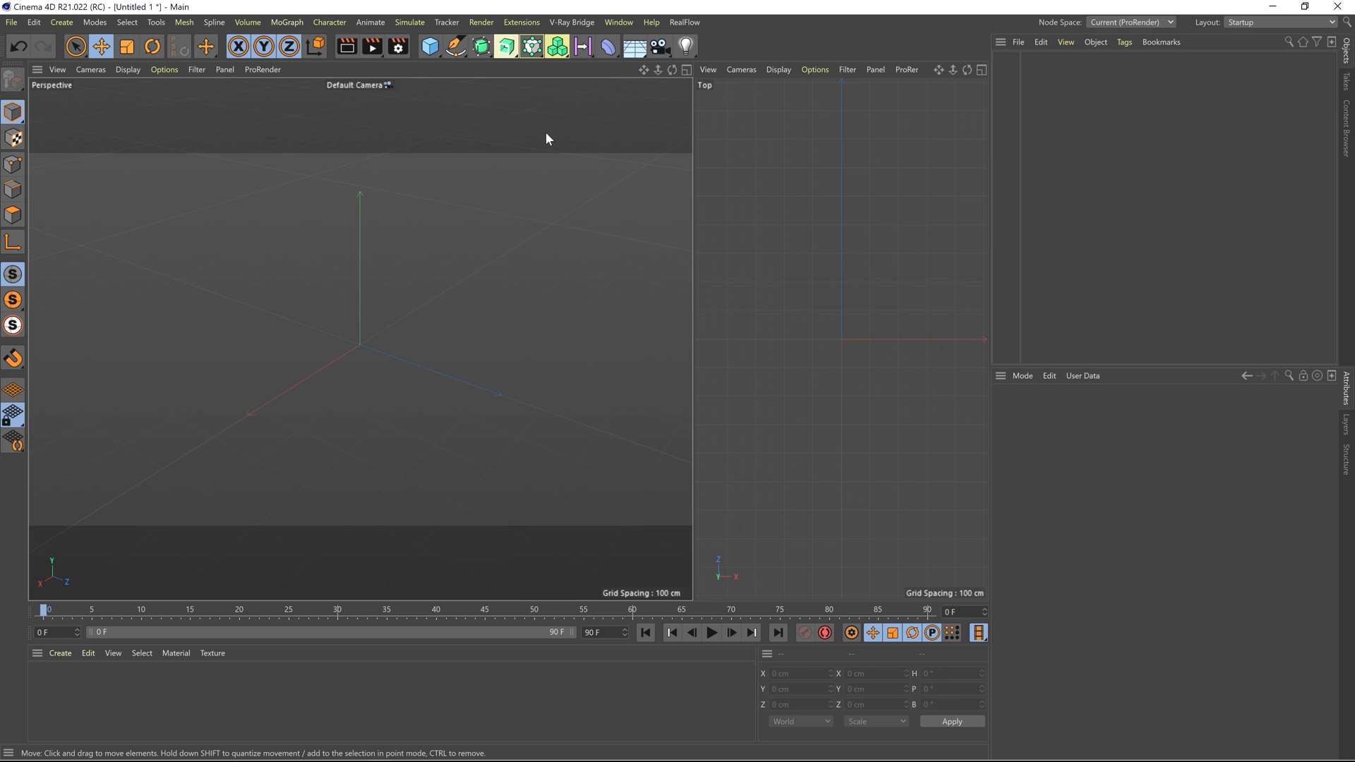
- Create a circle spline and set its plane to XZ
{"action": "left_click", "coordinate": [456, 47]}
{"action": "left_click", "coordinate": [776, 168]}
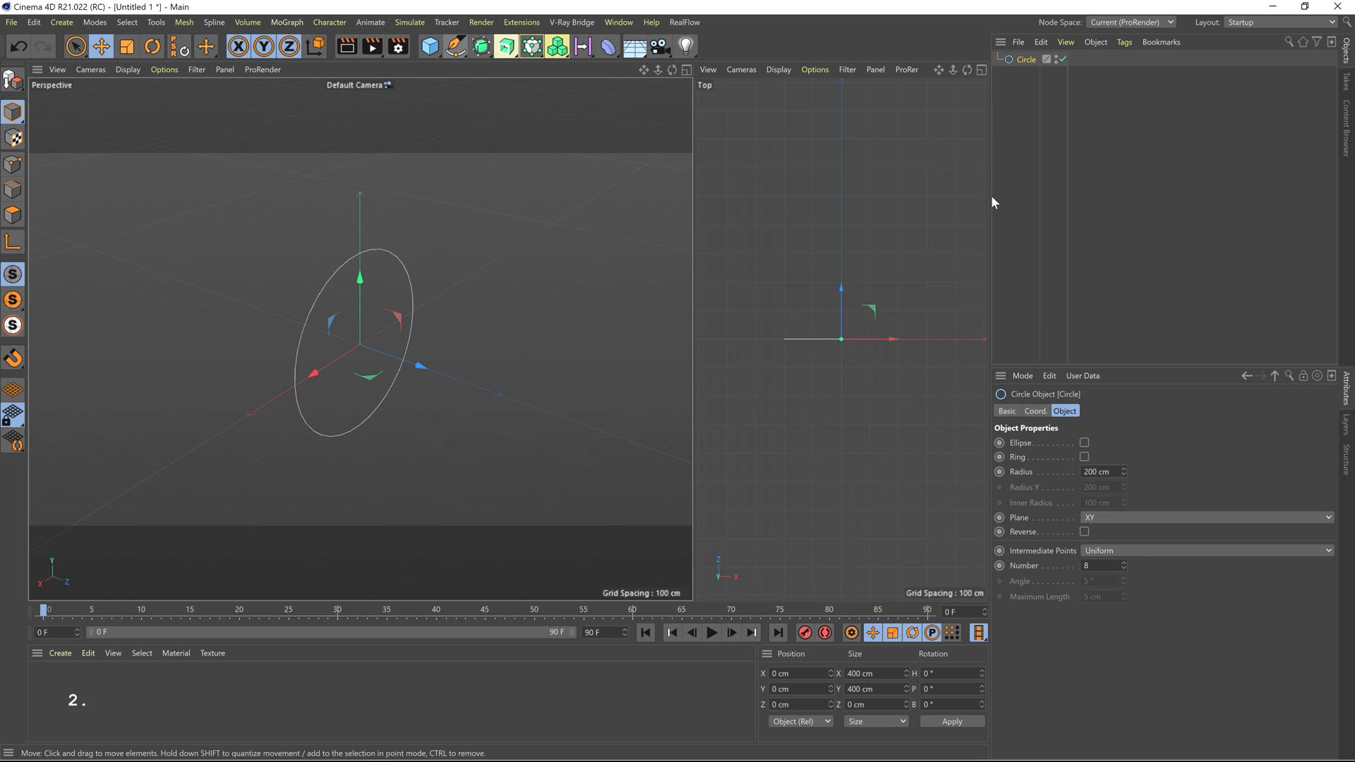
{"action": "left_click", "coordinate": [1138, 518]}
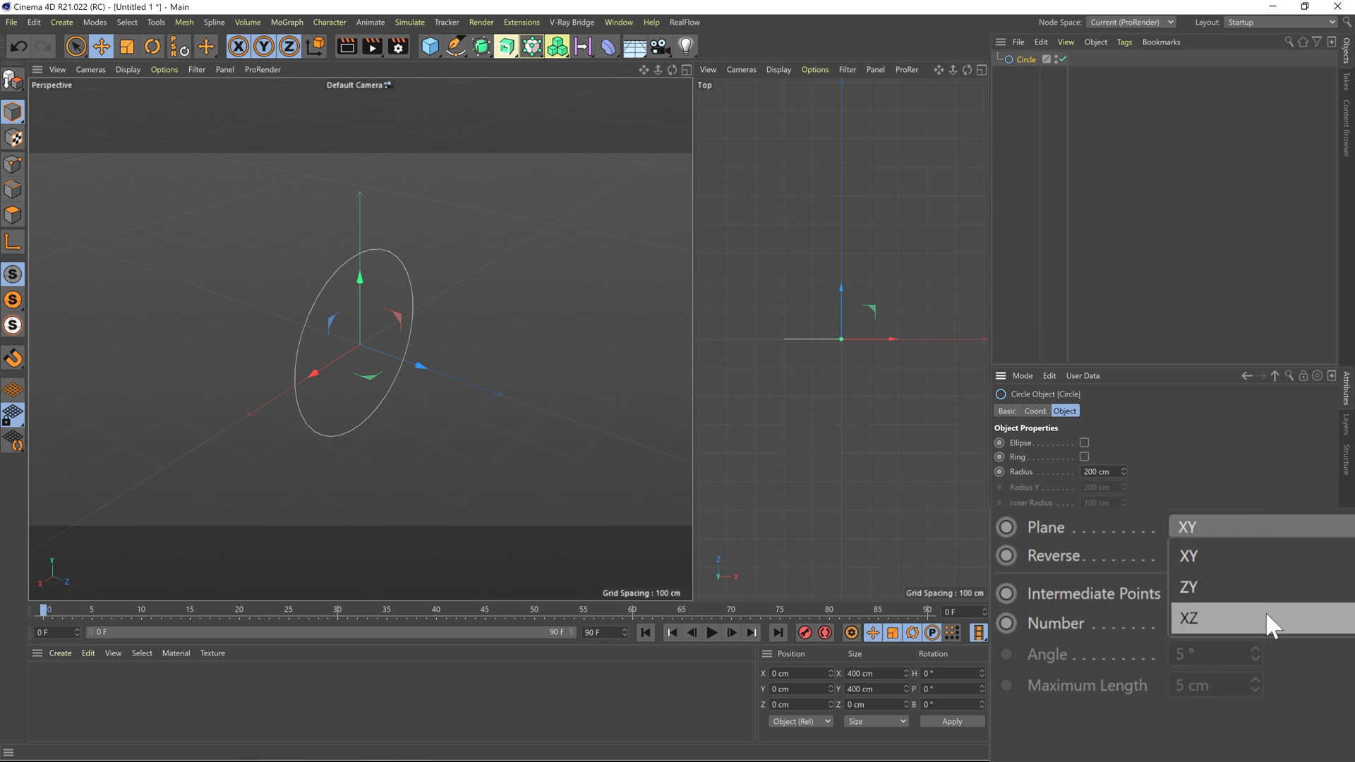
{"action": "left_click", "coordinate": [1130, 564]}
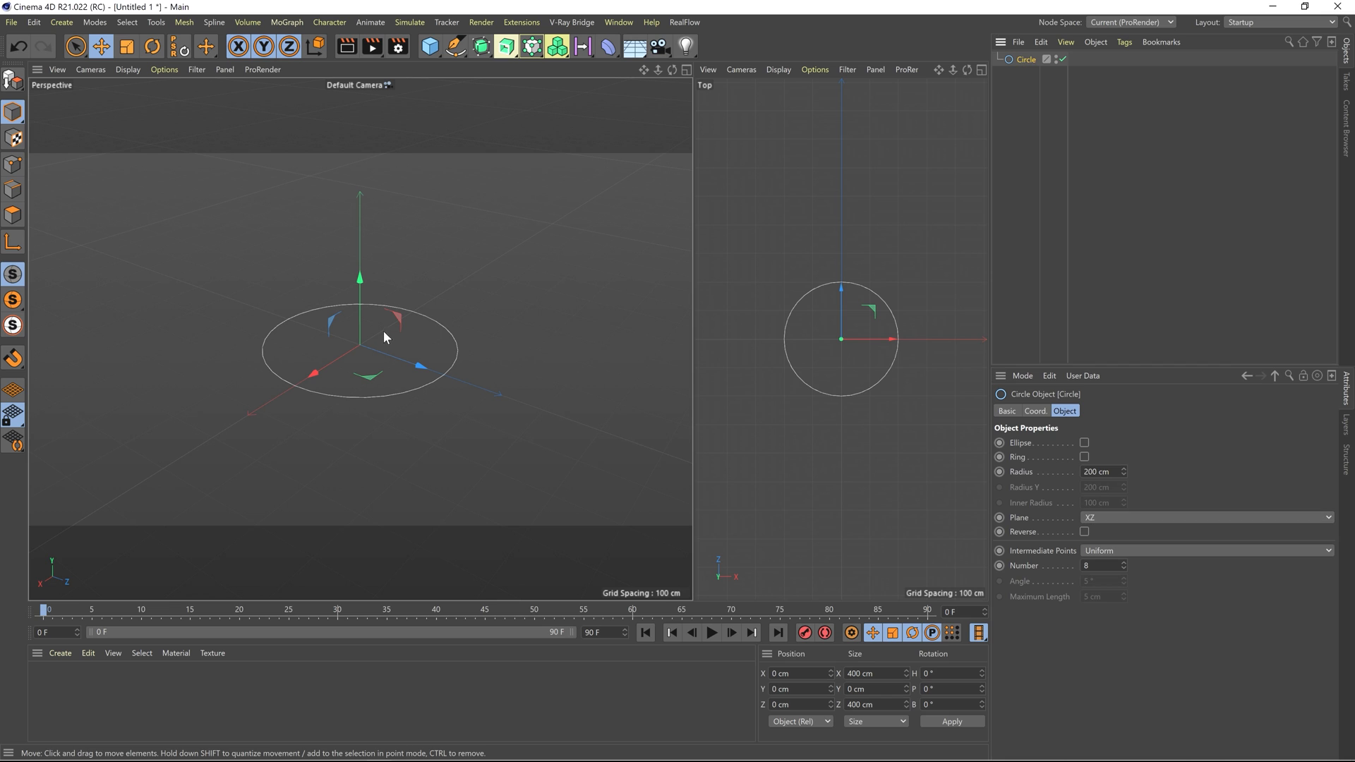
- Add a Loft generator as the parent of the circle
{"action": "middle_click_drag", "start_coordinate": [384, 330], "coordinate": [376, 398], "text": "alt"}
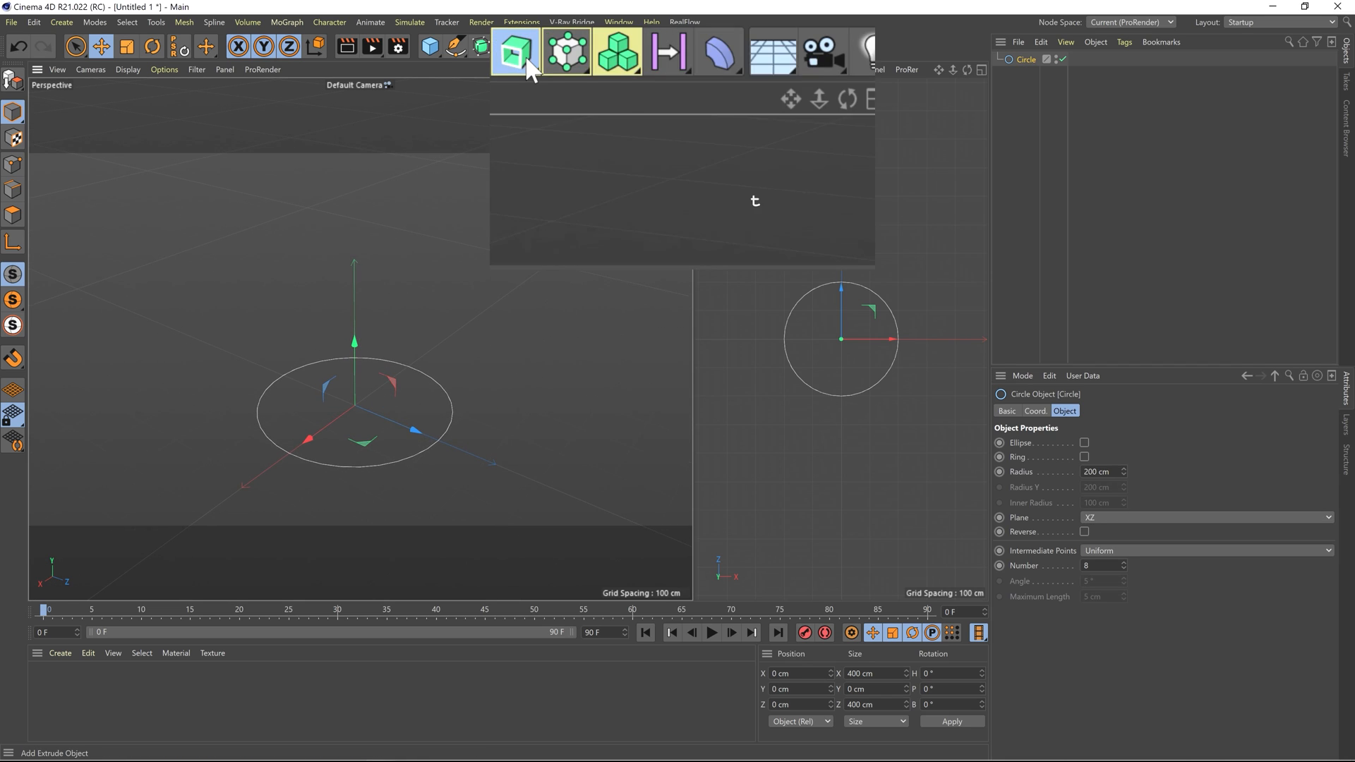
{"action": "left_click", "coordinate": [505, 47]}
{"action": "left_click", "coordinate": [663, 189], "text": "alt"}
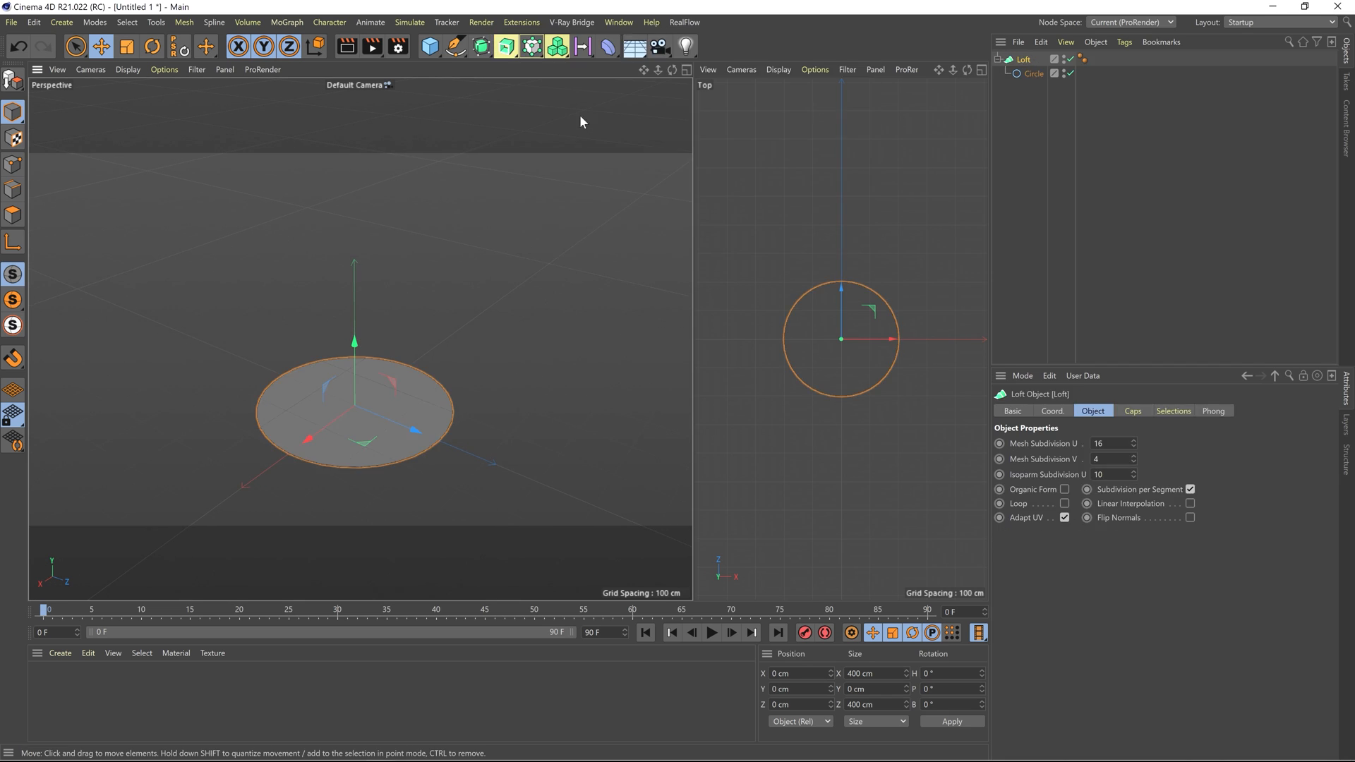
- Duplicate the circle above the original inside the loft and raise the copy to a Y position of about 101 cm
{"action": "left_click", "coordinate": [1032, 75]}
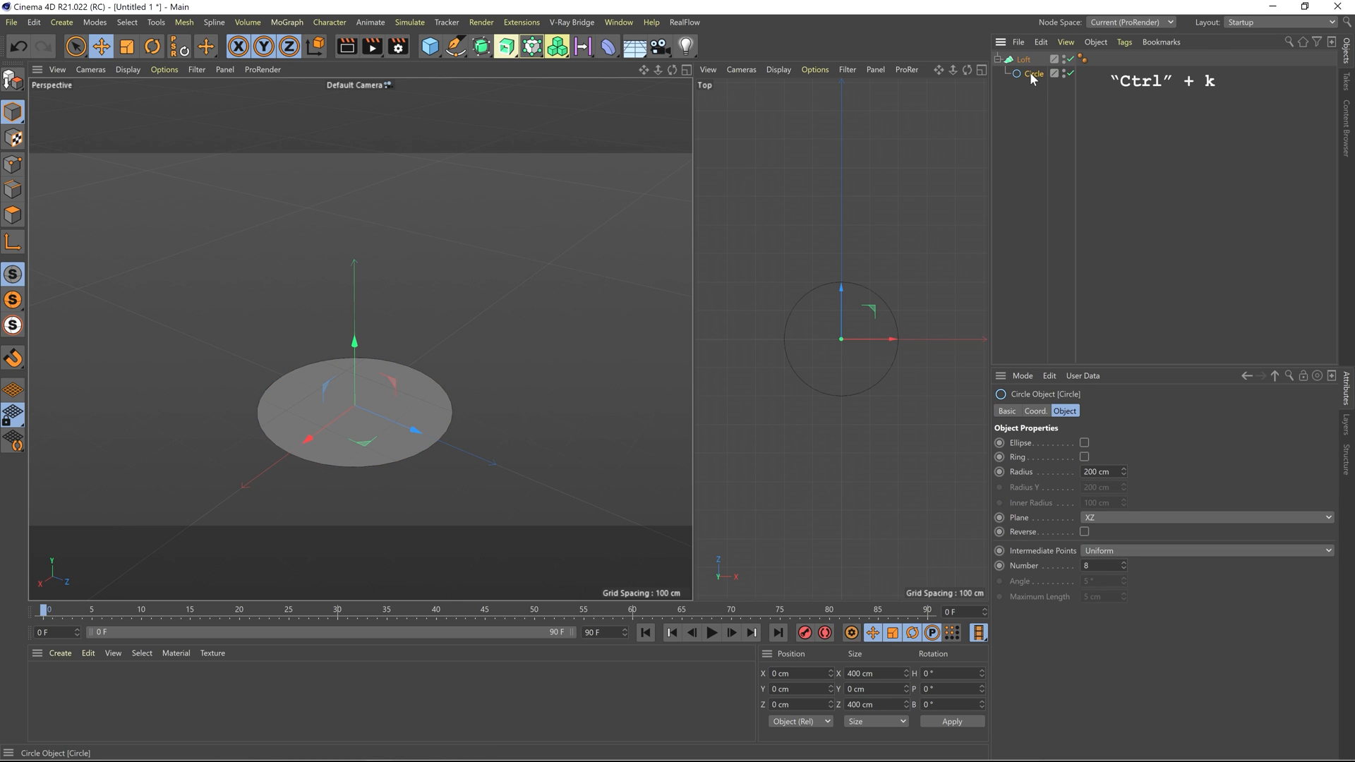
{"action": "left_click_drag", "start_coordinate": [1031, 72], "coordinate": [1031, 68], "text": "ctrl"}
{"action": "left_click_drag", "start_coordinate": [352, 349], "coordinate": [351, 305]}
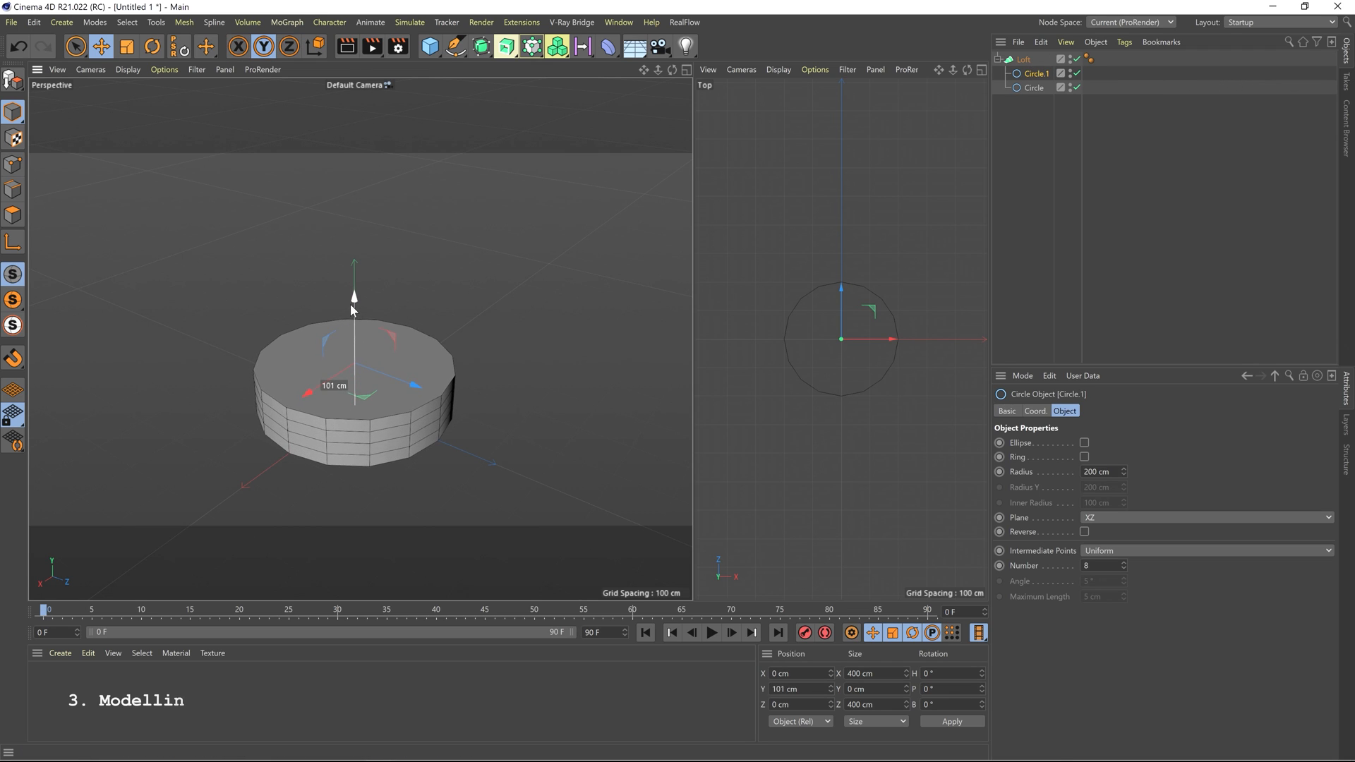
{"action": "left_click_drag", "start_coordinate": [360, 435], "coordinate": [398, 378], "text": "alt"}
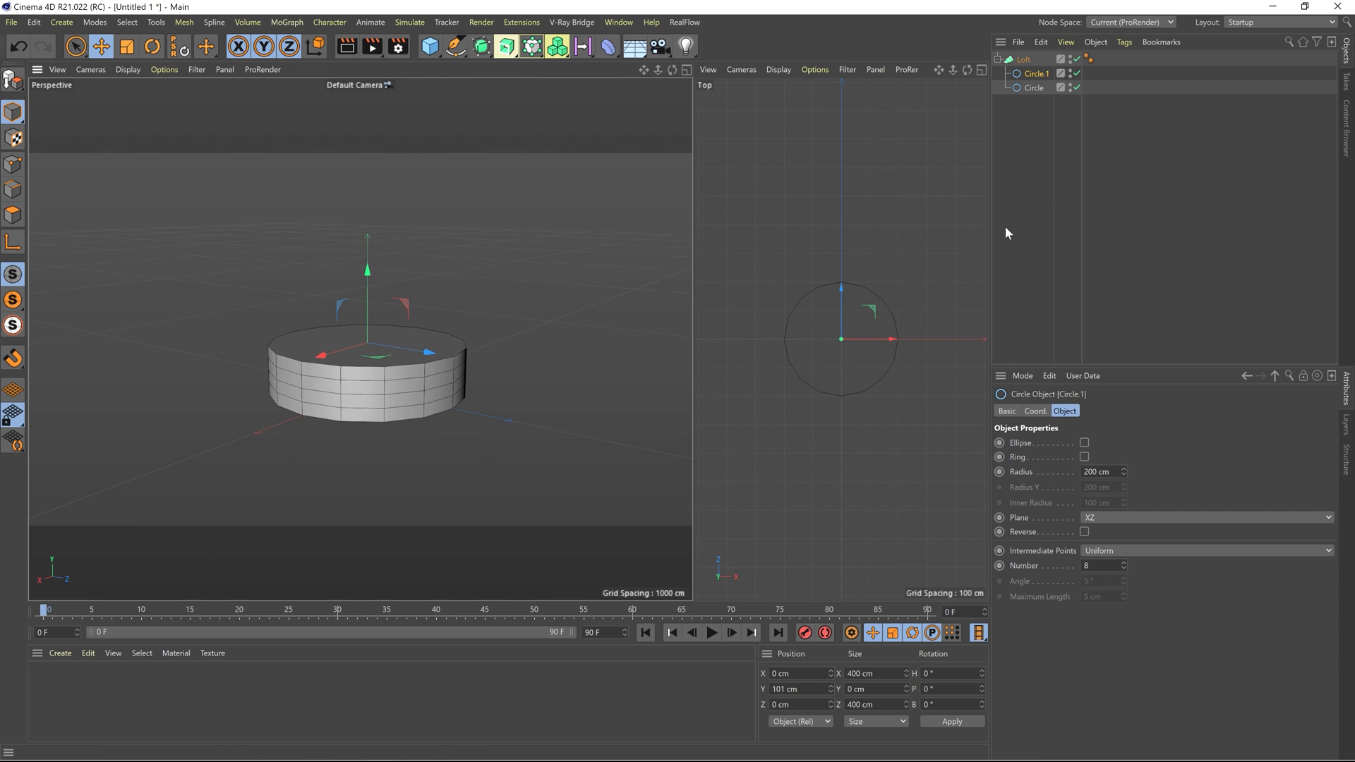
- Switch the Top viewport to the Front camera and frame the lofted shape near its lower edge
{"action": "left_click", "coordinate": [749, 70]}
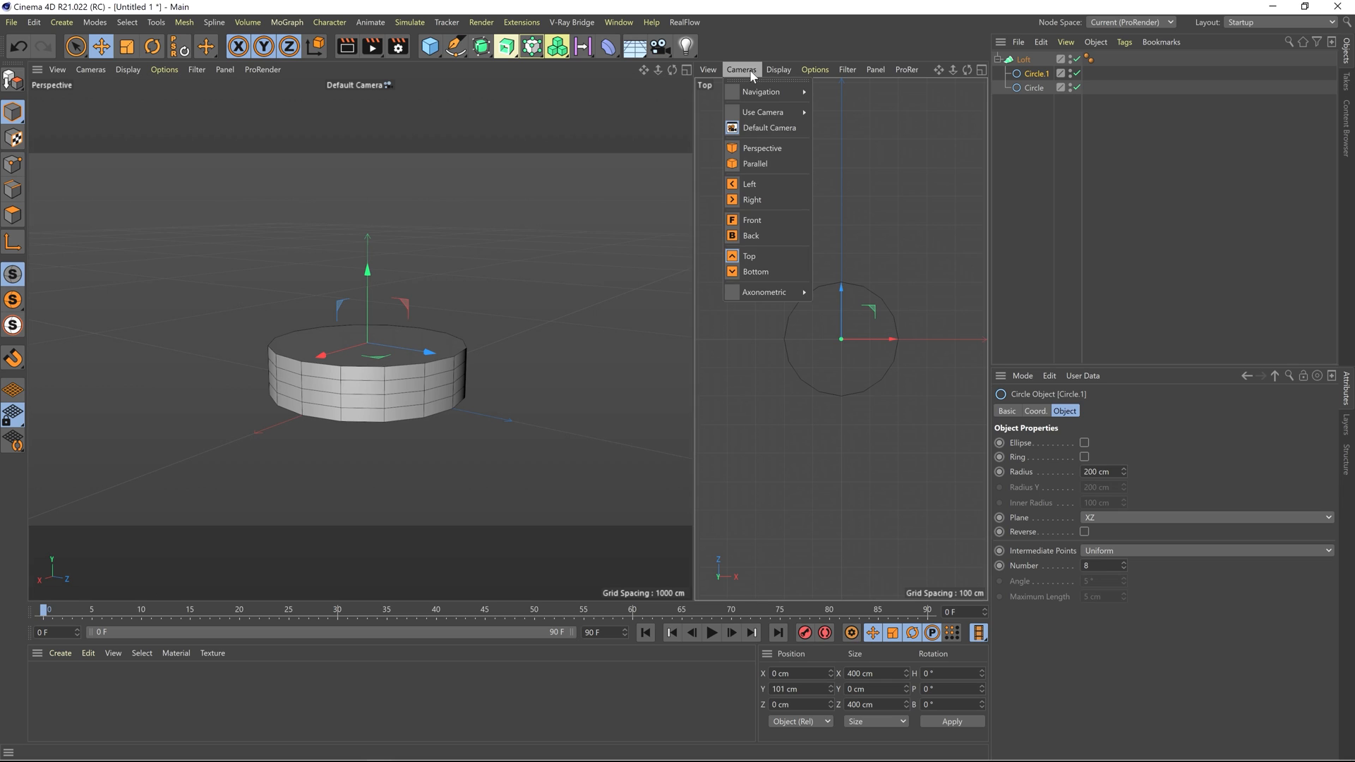
{"action": "left_click", "coordinate": [762, 223]}
{"action": "middle_click_drag", "start_coordinate": [872, 315], "coordinate": [869, 522], "text": "alt"}
- Set the radius of the bottom circle to 176 cm to taper the base
{"action": "left_click", "coordinate": [1031, 88]}
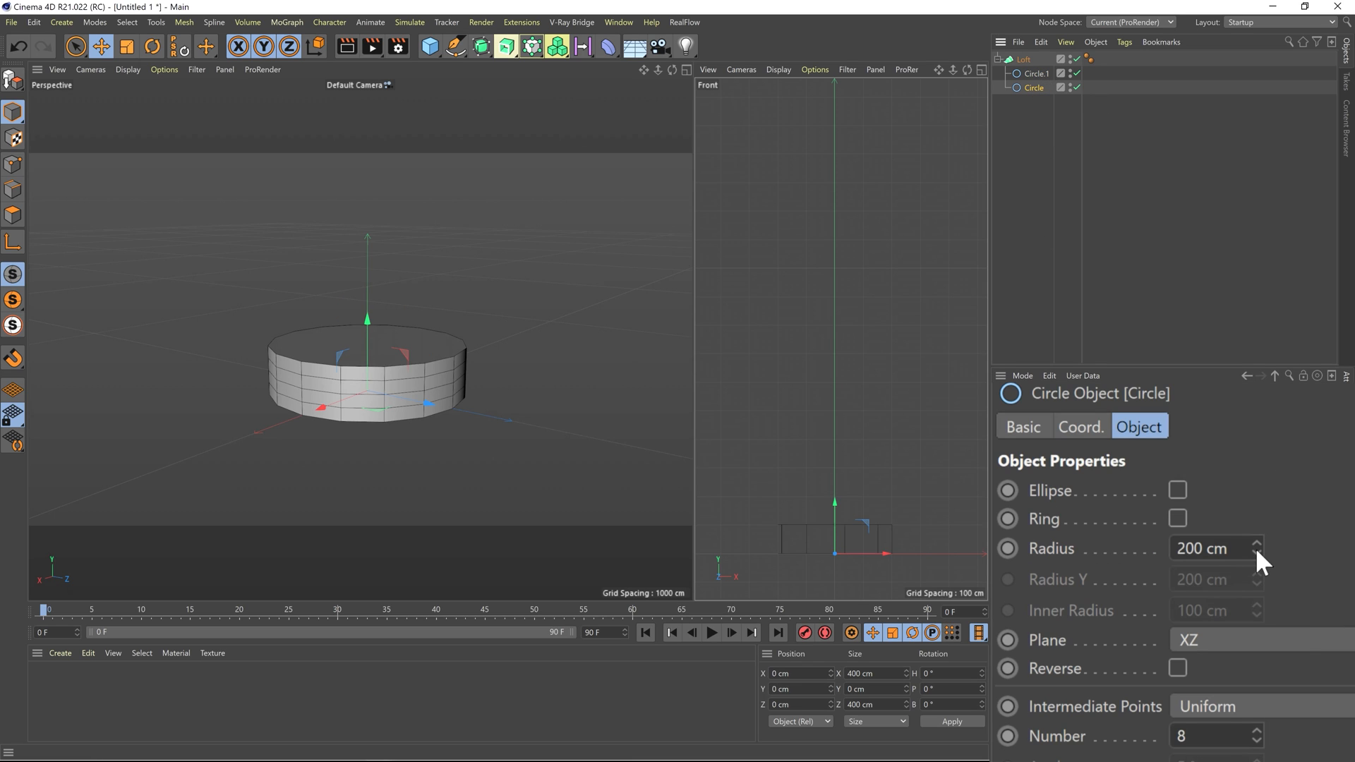
{"action": "left_click_drag", "start_coordinate": [1256, 547], "coordinate": [1256, 554]}
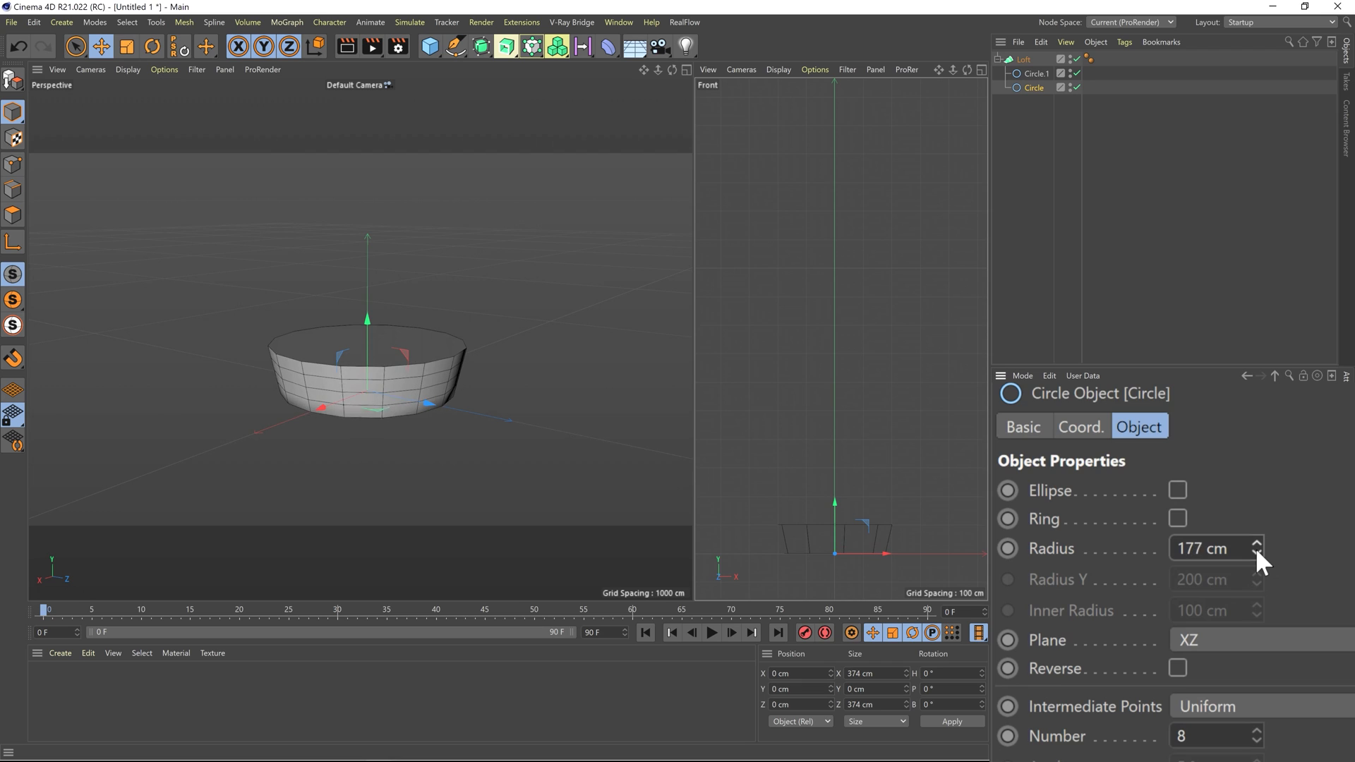
{"action": "left_click", "coordinate": [1257, 553]}
{"action": "left_click_drag", "start_coordinate": [297, 373], "coordinate": [295, 396], "text": "alt"}
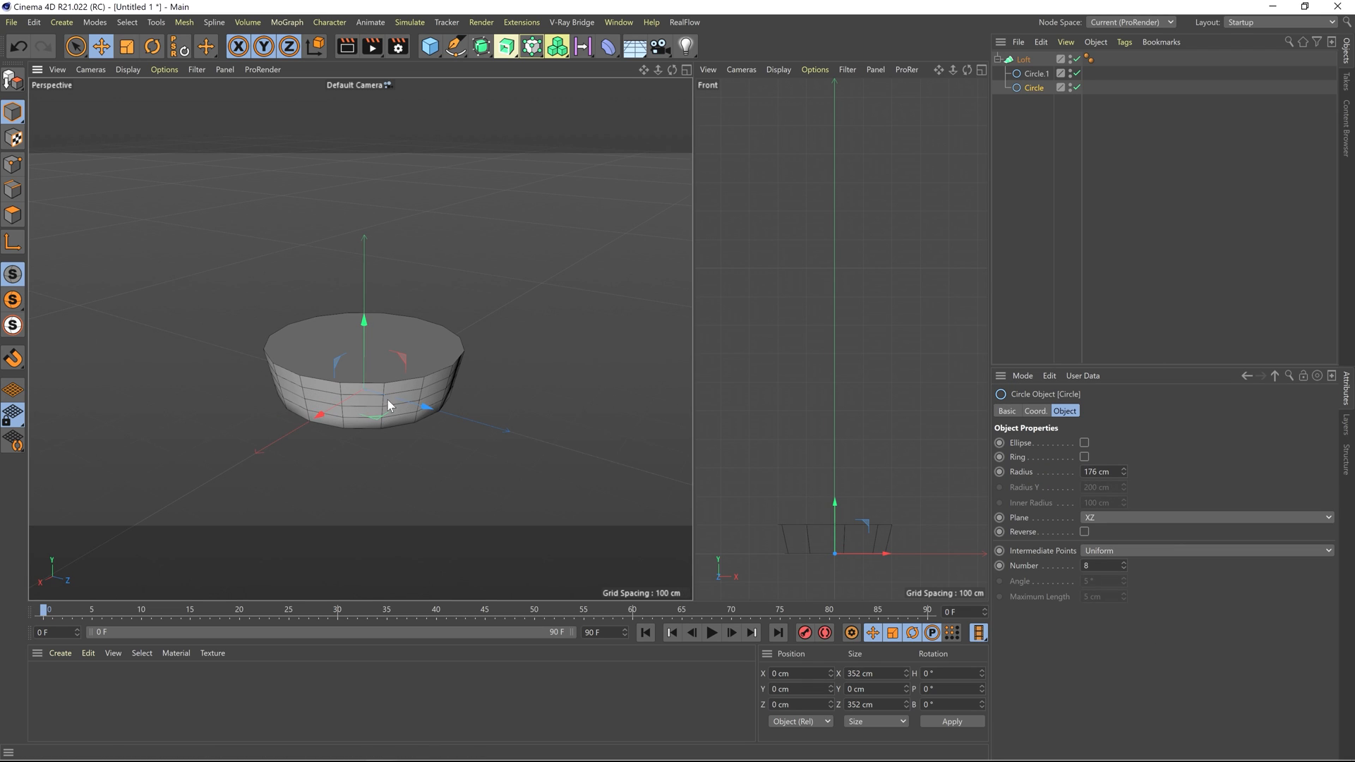
- Switch the perspective view to Gouraud Shading and return it to Gouraud Shading (Lines)
{"action": "left_click", "coordinate": [129, 70]}
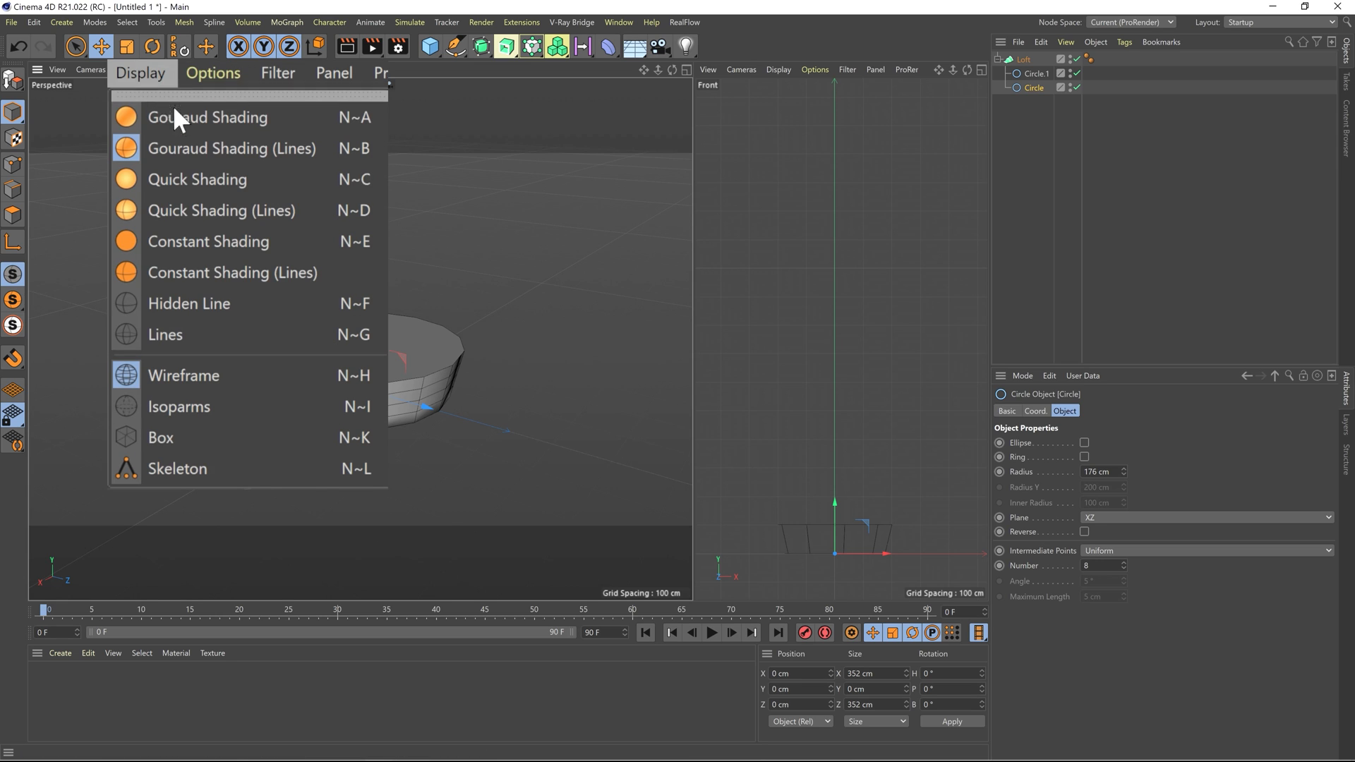
{"action": "left_click", "coordinate": [188, 117]}
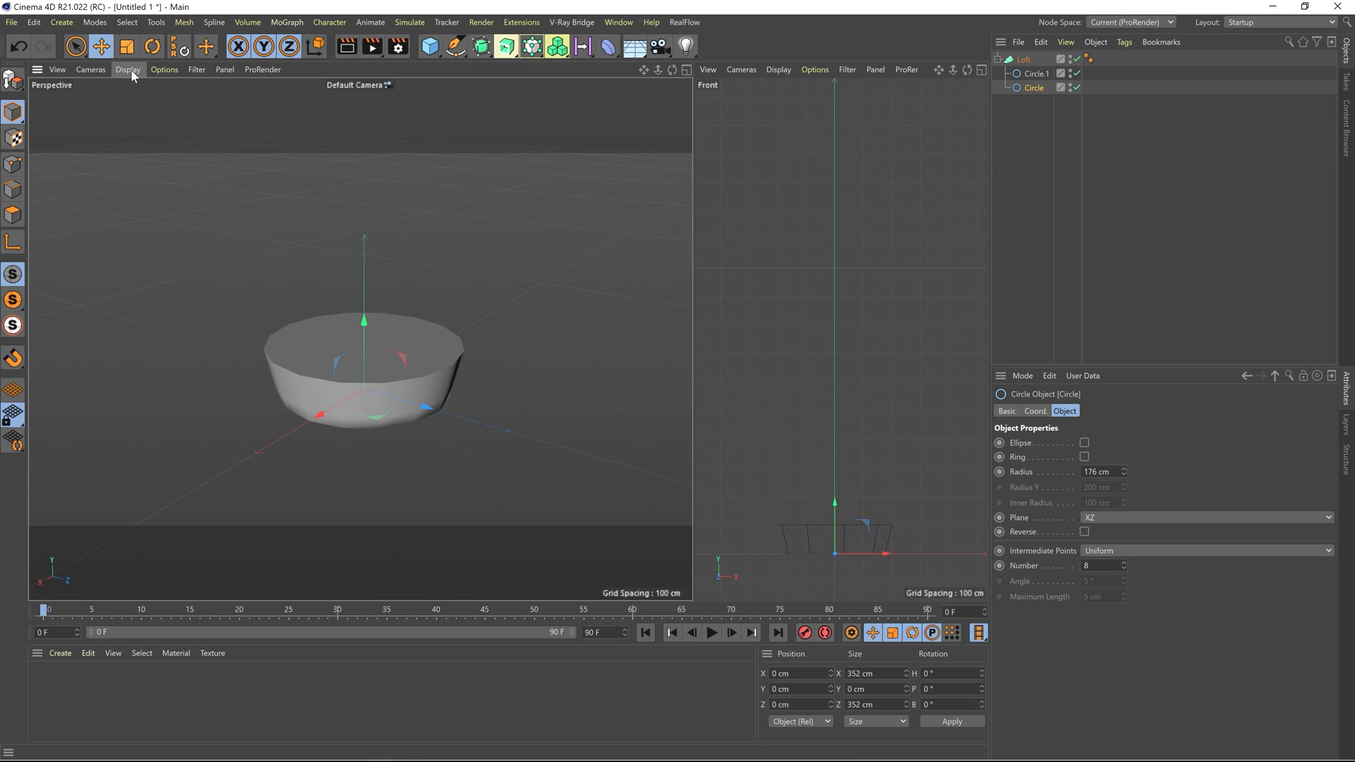
{"action": "left_click", "coordinate": [129, 70]}
{"action": "left_click", "coordinate": [193, 148]}
- Duplicate Circle.1 to the start of the loft's children and raise the copy to a Y position of about 604 cm
{"action": "mouse_move", "coordinate": [401, 412]}
{"action": "left_mouse_down", "text": "alt"}
{"action": "mouse_move", "coordinate": [392, 392]}
{"action": "mouse_move", "coordinate": [399, 401]}
{"action": "left_mouse_up", "text": "alt"}
{"action": "scroll", "coordinate": [373, 396], "scroll_direction": "up", "scroll_amount": 3}
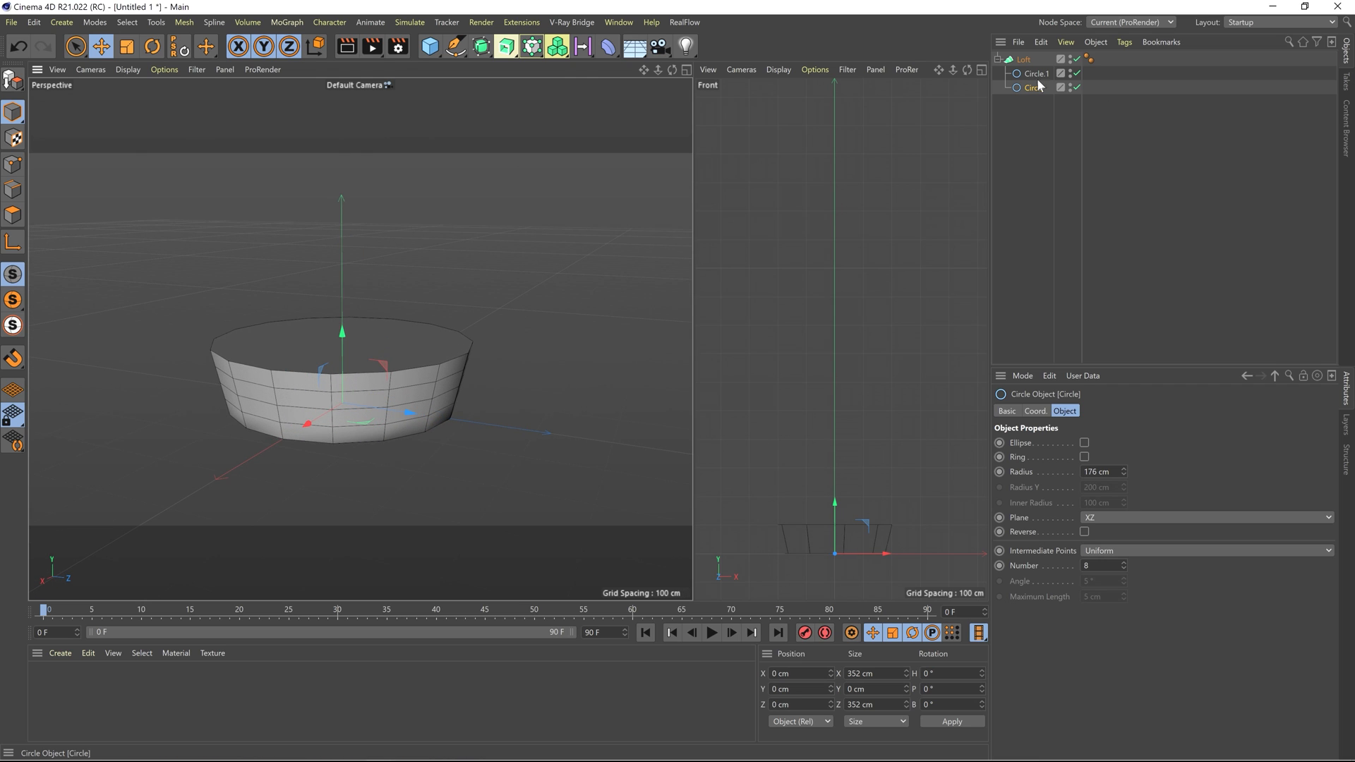
{"action": "left_click_drag", "start_coordinate": [1036, 76], "coordinate": [1034, 67], "text": "ctrl"}
{"action": "left_click_drag", "start_coordinate": [342, 263], "coordinate": [342, 57]}
{"action": "middle_click_drag", "start_coordinate": [361, 329], "coordinate": [358, 411], "text": "alt"}
{"action": "scroll", "coordinate": [358, 410], "scroll_direction": "down", "scroll_amount": 5}
{"action": "left_click_drag", "start_coordinate": [358, 411], "coordinate": [341, 441], "text": "alt"}
{"action": "left_click_drag", "start_coordinate": [345, 263], "coordinate": [345, 192]}
- Duplicate Circle.2 above itself, raise the copy to Y 800 cm and reduce its radius to form the bottle's waist
{"action": "left_click_drag", "start_coordinate": [339, 384], "coordinate": [350, 348], "text": "alt"}
{"action": "middle_click_drag", "start_coordinate": [350, 348], "coordinate": [397, 405], "text": "alt"}
{"action": "scroll", "coordinate": [866, 511], "scroll_direction": "up", "scroll_amount": 2}
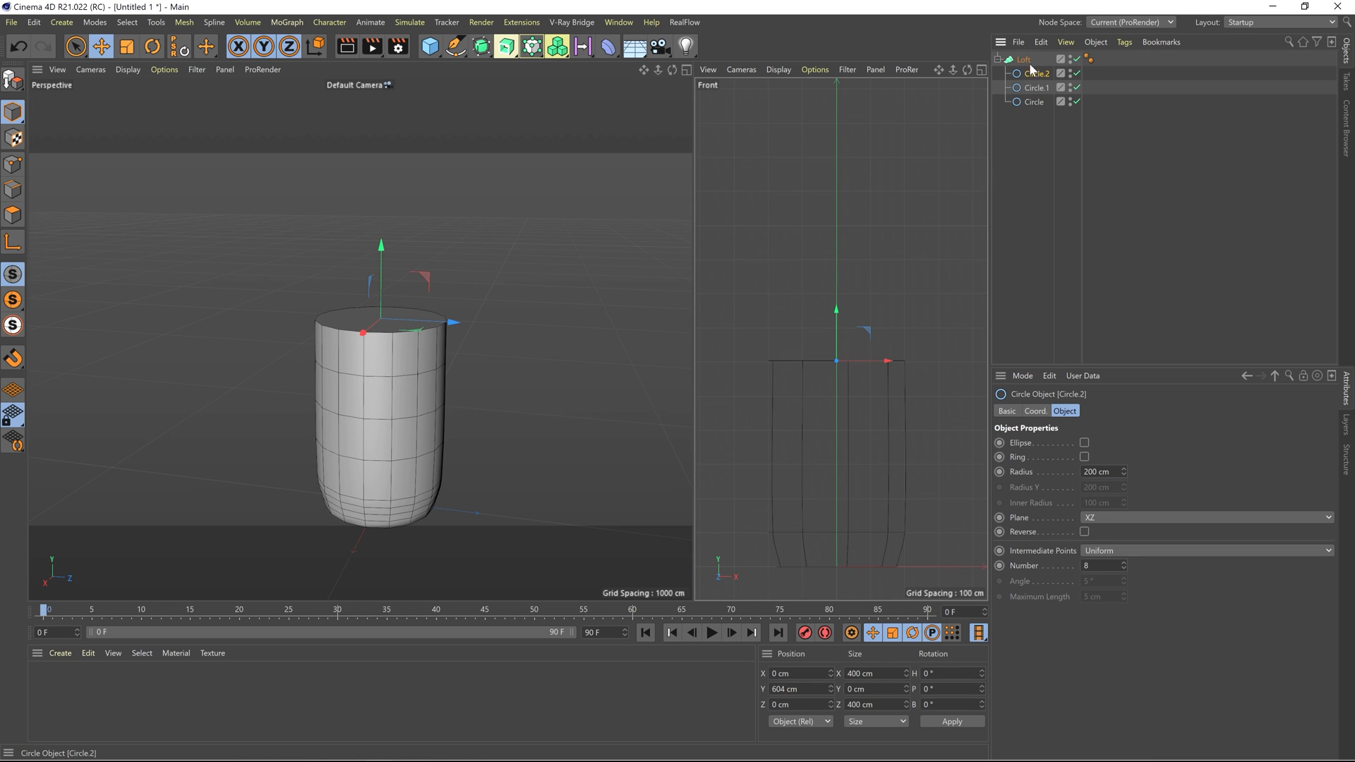
{"action": "left_click_drag", "start_coordinate": [1032, 71], "coordinate": [1029, 66], "text": "ctrl"}
{"action": "left_click_drag", "start_coordinate": [383, 266], "coordinate": [388, 198]}
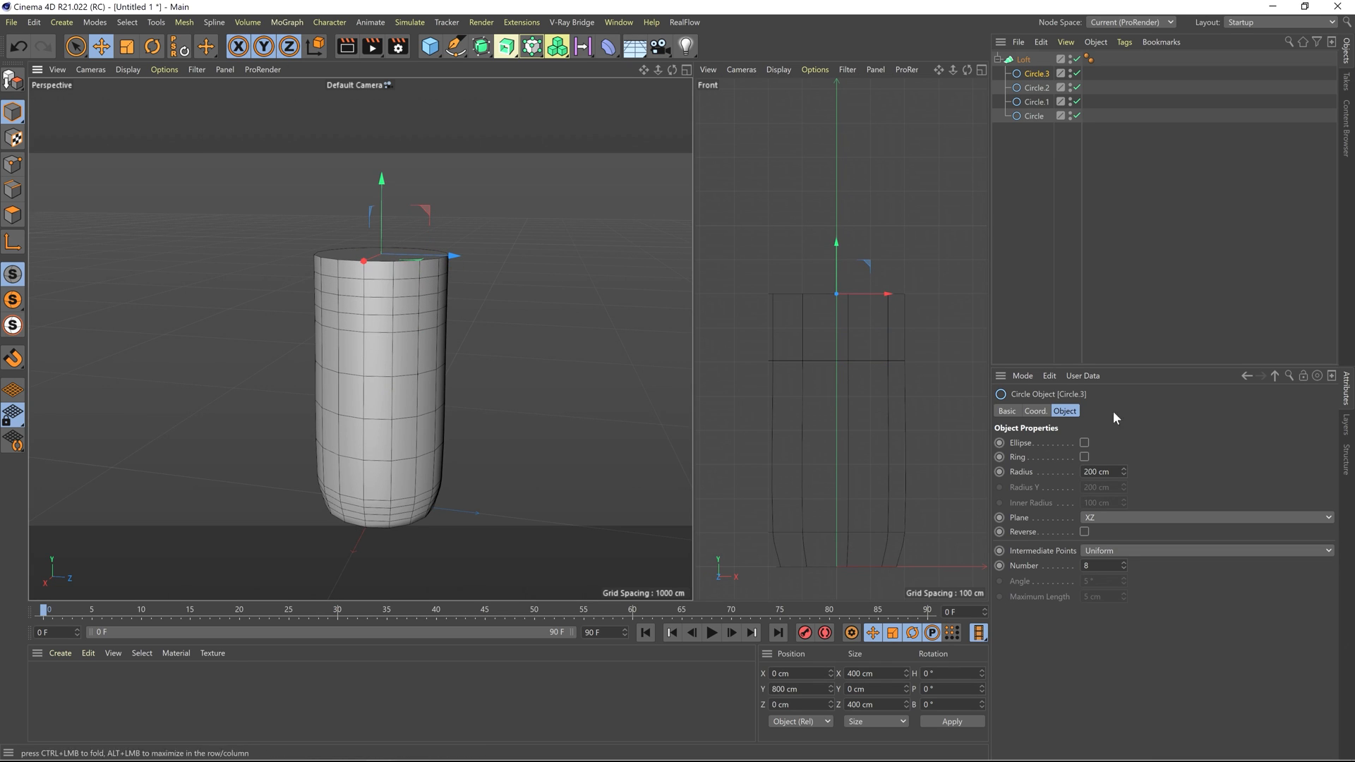
{"action": "left_click_drag", "start_coordinate": [1122, 473], "coordinate": [1123, 467]}
- Copy Circle.2 above Circle.3 in the loft and raise the copy to a Y position of about 1009 cm
{"action": "left_click_drag", "start_coordinate": [278, 294], "coordinate": [379, 332], "text": "alt"}
{"action": "left_click_drag", "start_coordinate": [1042, 88], "coordinate": [1038, 66], "text": "ctrl"}
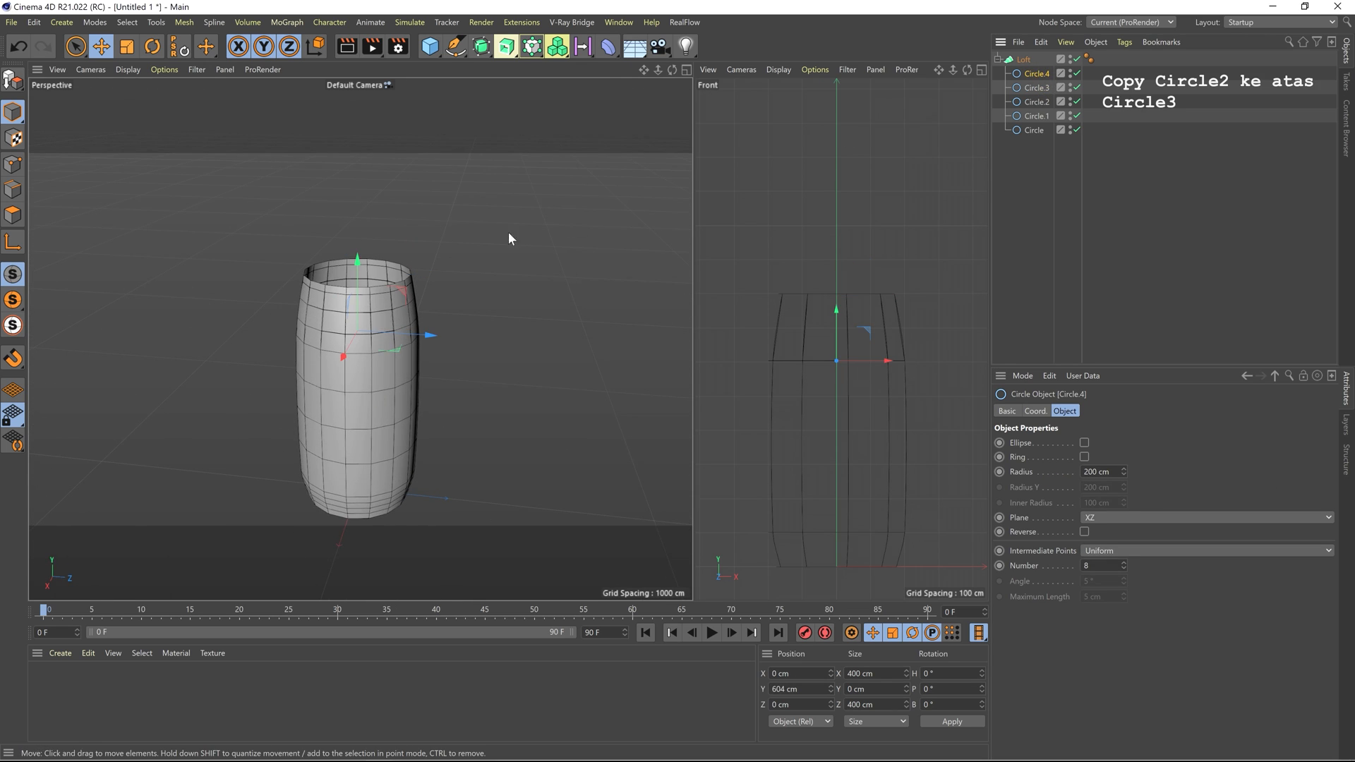
{"action": "left_click_drag", "start_coordinate": [357, 278], "coordinate": [372, 149]}
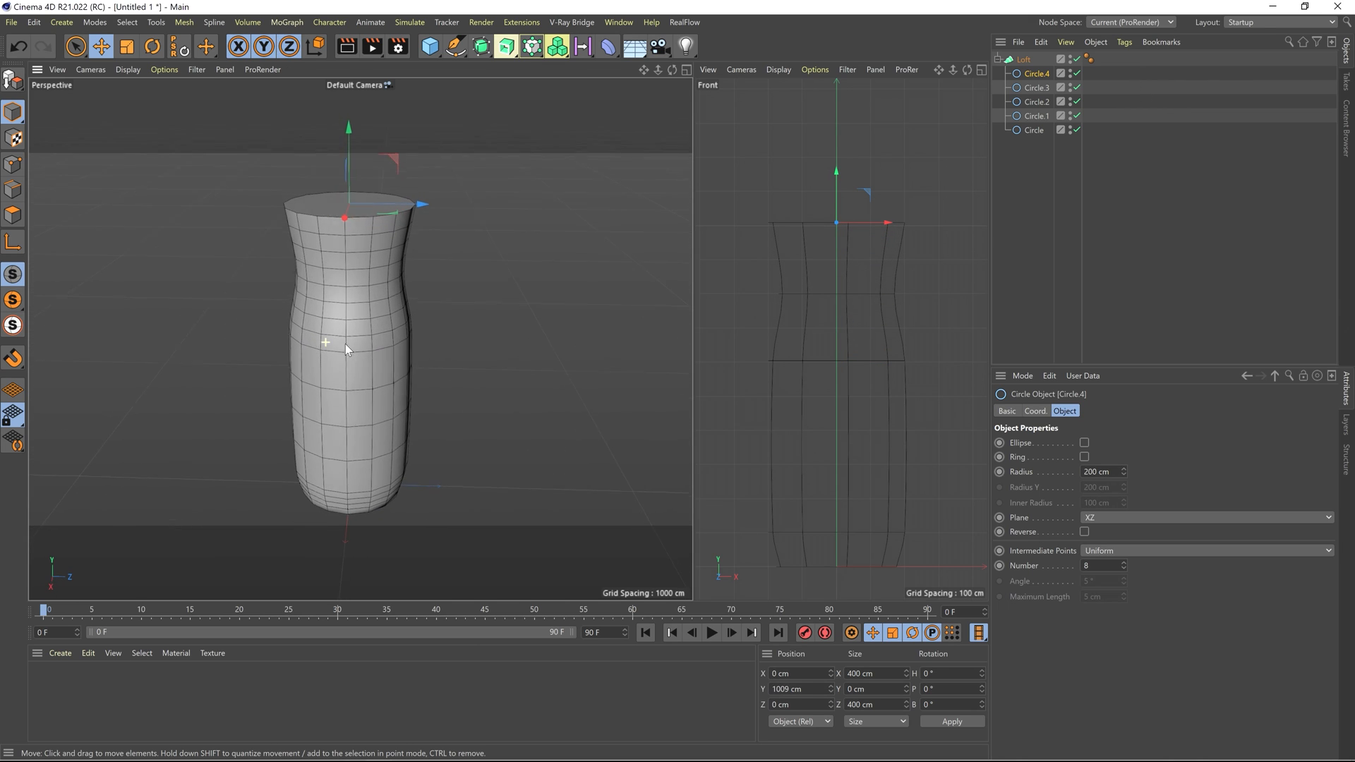
- Duplicate the top circle twice, raising each copy above the previous one, with the uppermost at a Y position of about 1410 cm
{"action": "middle_click_drag", "start_coordinate": [345, 345], "coordinate": [358, 340], "text": "alt"}
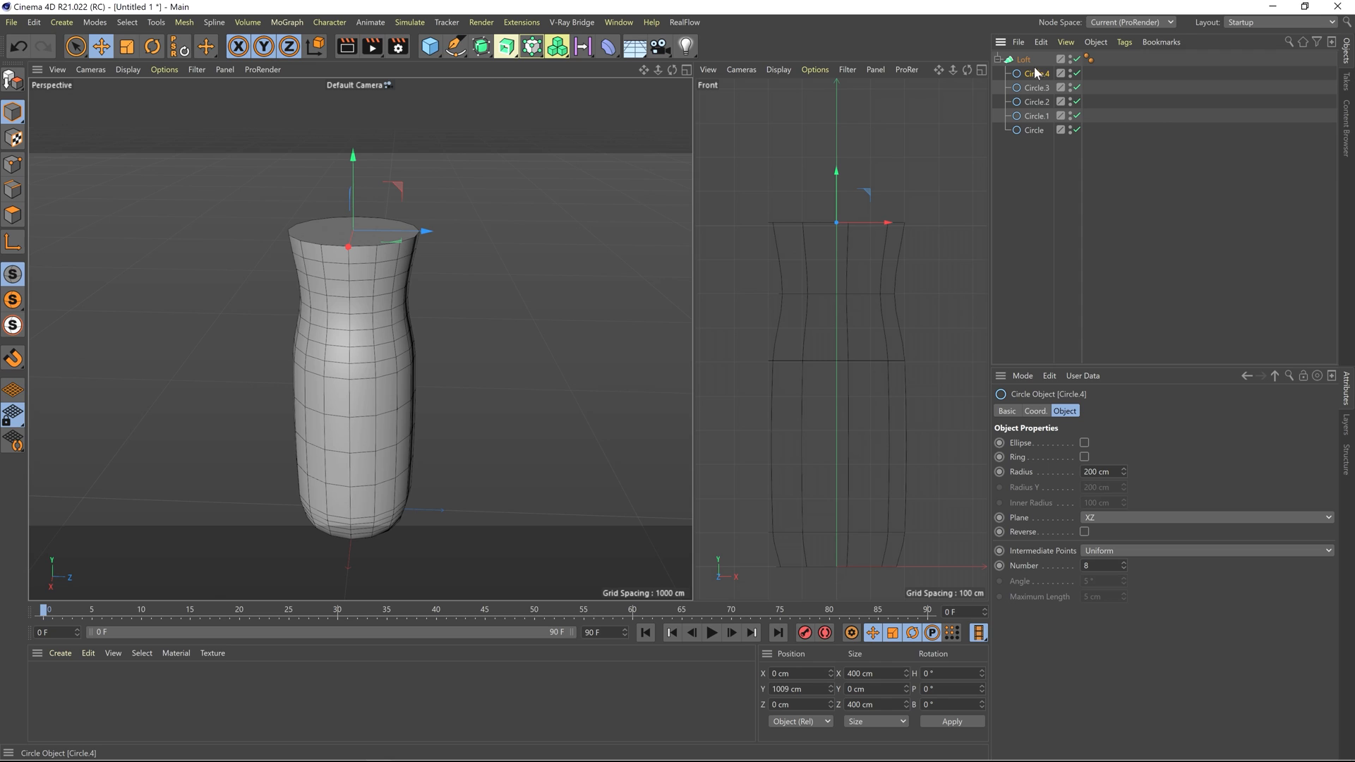
{"action": "key", "text": "ctrl+c"}
{"action": "key", "text": "ctrl+v"}
{"action": "left_click_drag", "start_coordinate": [355, 185], "coordinate": [370, 96]}
{"action": "middle_click_drag", "start_coordinate": [370, 96], "coordinate": [375, 204], "text": "alt"}
{"action": "left_click_drag", "start_coordinate": [359, 200], "coordinate": [367, 143]}
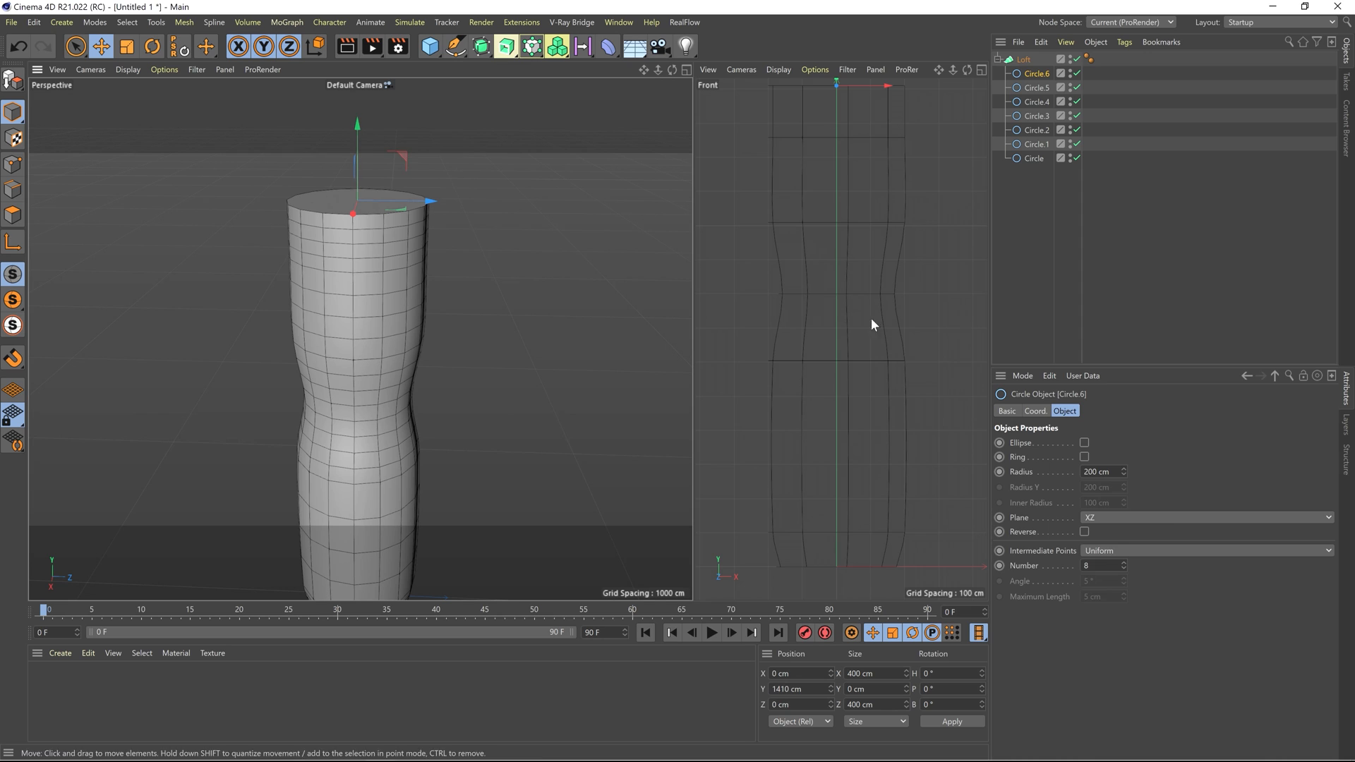
- Set the radius of the uppermost circle to 60 cm to close in the bottle's shoulder
{"action": "left_click_drag", "start_coordinate": [1124, 471], "coordinate": [1123, 476]}
{"action": "scroll", "coordinate": [422, 269], "scroll_direction": "down", "scroll_amount": 3}
{"action": "scroll", "coordinate": [806, 331], "scroll_direction": "down", "scroll_amount": 3}
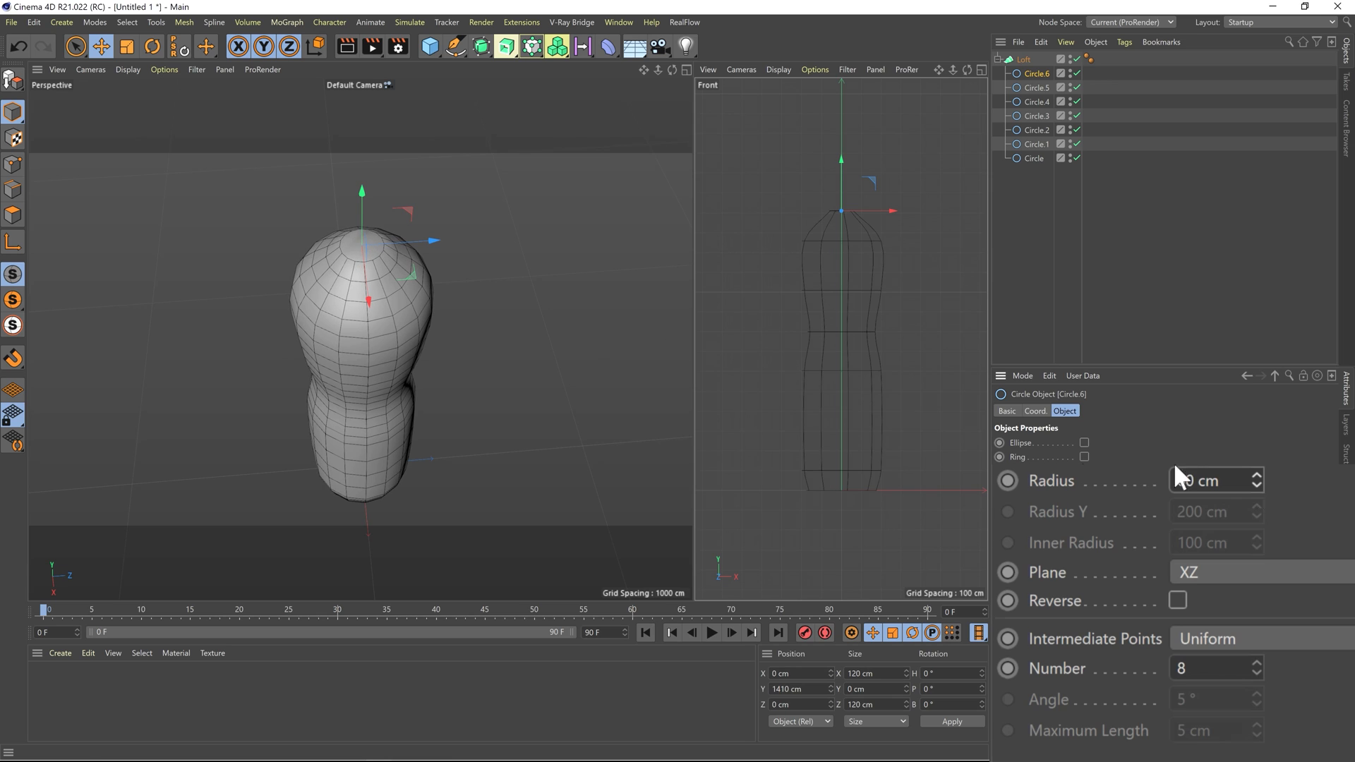
- Duplicate Circle.6 at the start of the loft's children and raise the copy to a Y position of about 1512 cm for the neck
{"action": "scroll", "coordinate": [317, 282], "scroll_direction": "up", "scroll_amount": 3}
{"action": "middle_click_drag", "start_coordinate": [341, 264], "coordinate": [343, 295], "text": "alt"}
{"action": "left_click_drag", "start_coordinate": [343, 295], "coordinate": [346, 258], "text": "alt"}
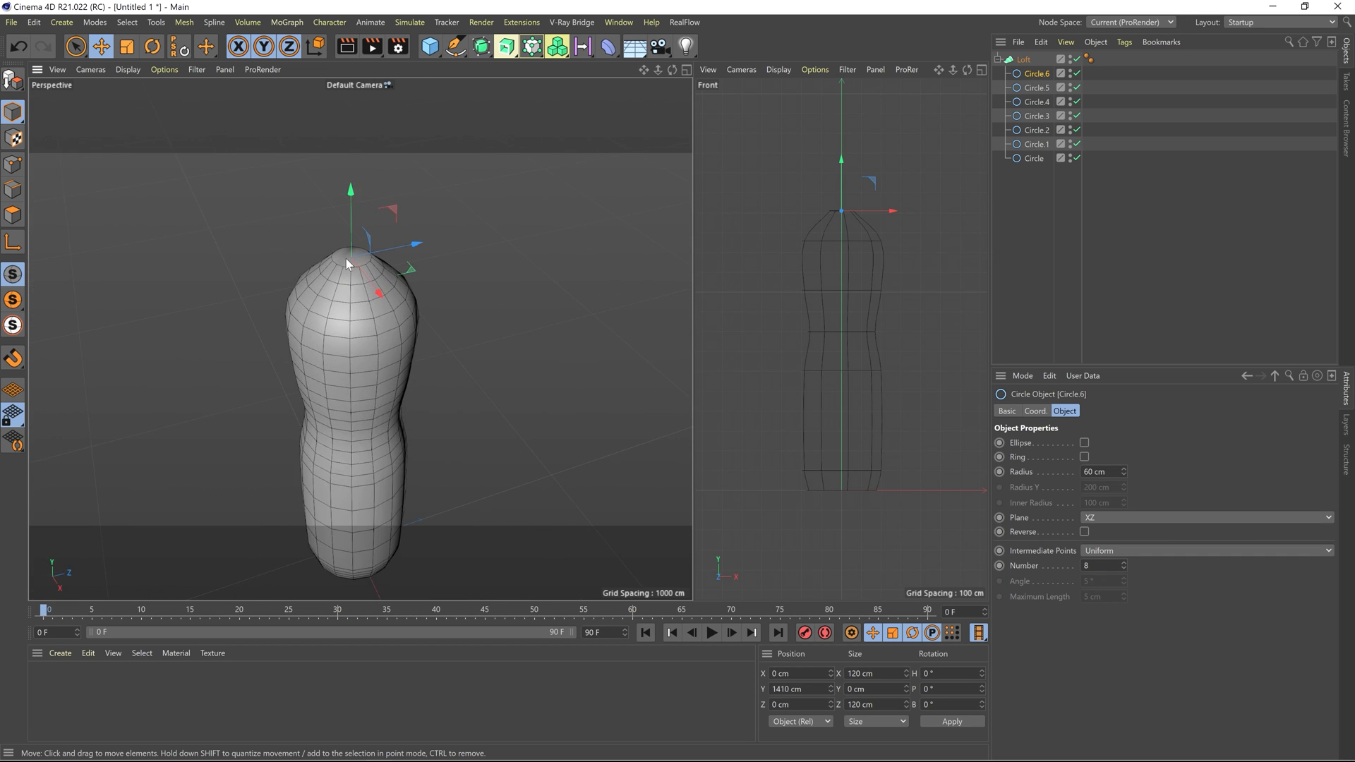
{"action": "scroll", "coordinate": [345, 272], "scroll_direction": "up", "scroll_amount": 5}
{"action": "middle_click_drag", "start_coordinate": [346, 275], "coordinate": [350, 306], "text": "alt"}
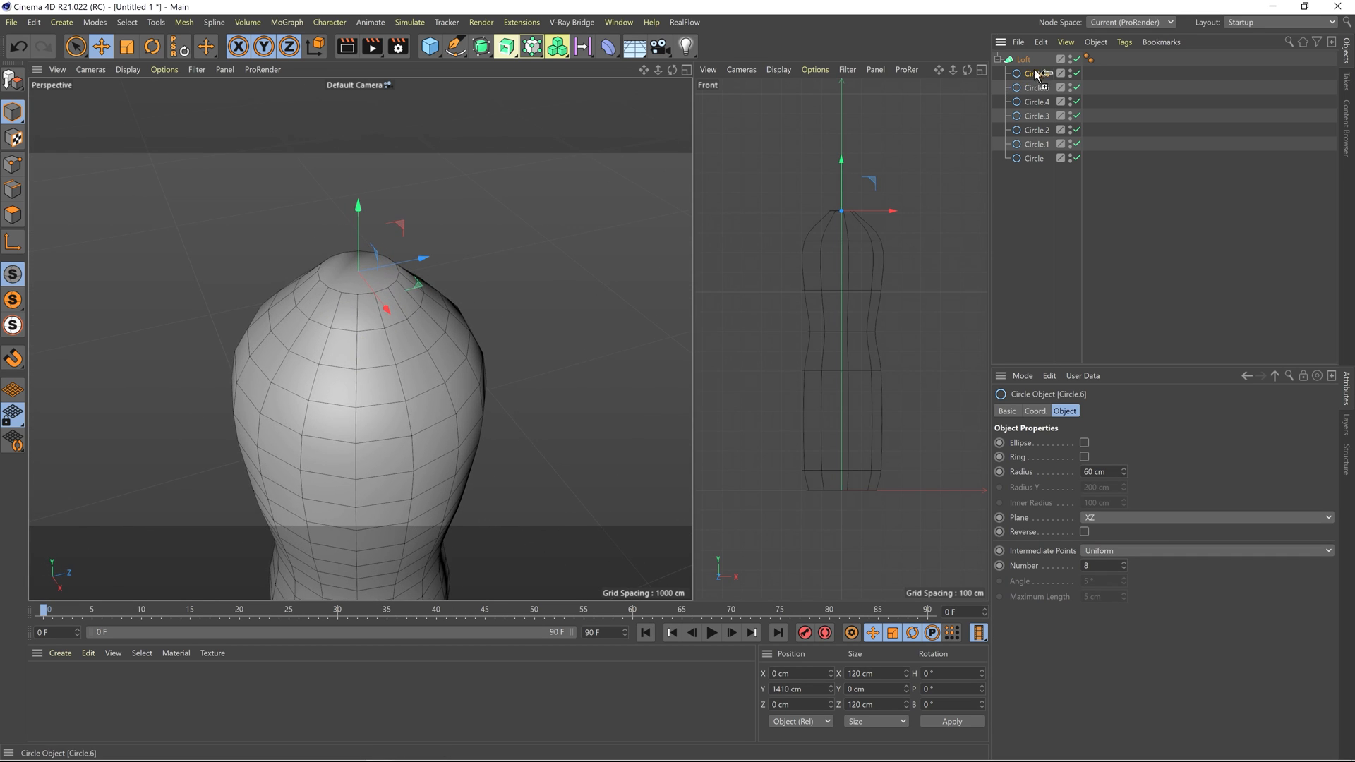
{"action": "left_click_drag", "start_coordinate": [1036, 75], "coordinate": [1024, 74], "text": "ctrl"}
{"action": "left_click_drag", "start_coordinate": [361, 228], "coordinate": [421, 218]}
- Set the radius of the circle at the neck's opening to 50 cm
{"action": "scroll", "coordinate": [841, 197], "scroll_direction": "up", "scroll_amount": 6}
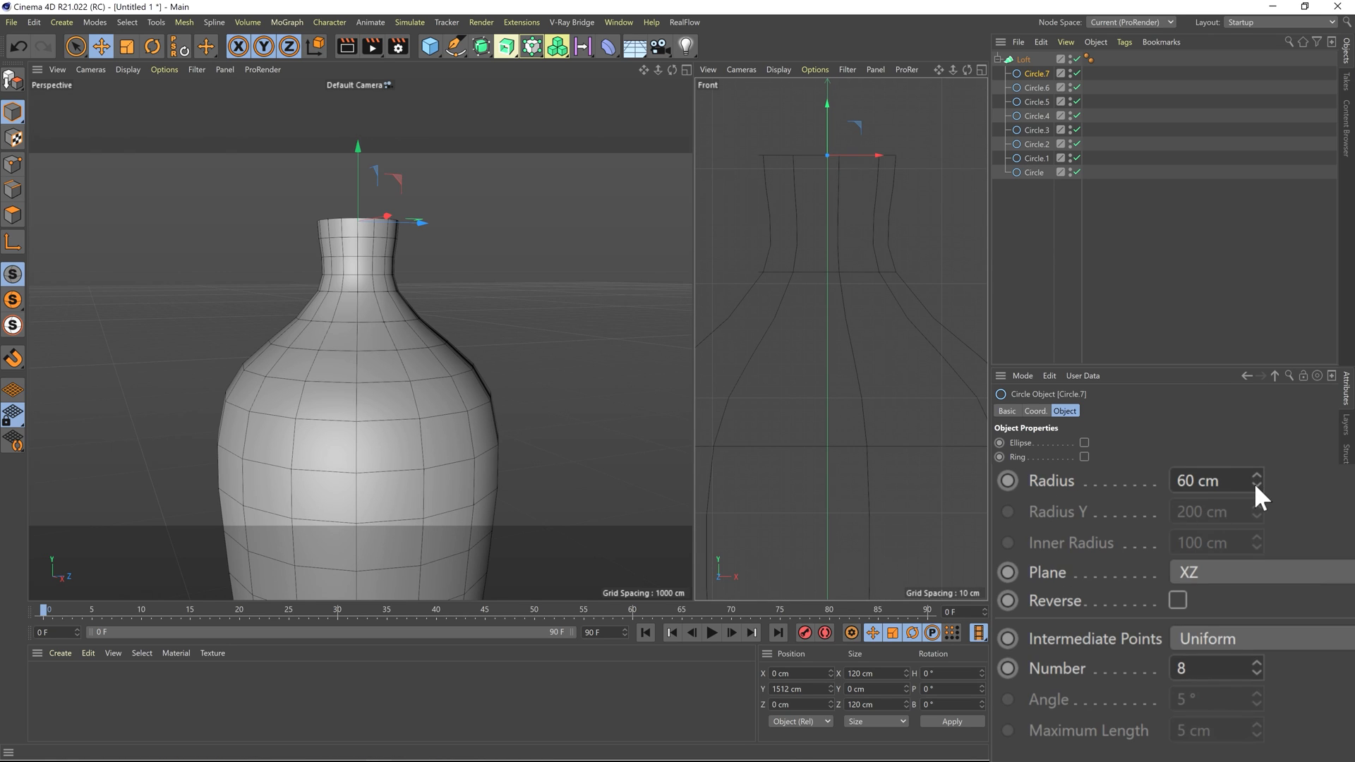
{"action": "left_click_drag", "start_coordinate": [1126, 474], "coordinate": [1125, 473]}
{"action": "left_click", "coordinate": [1125, 474]}
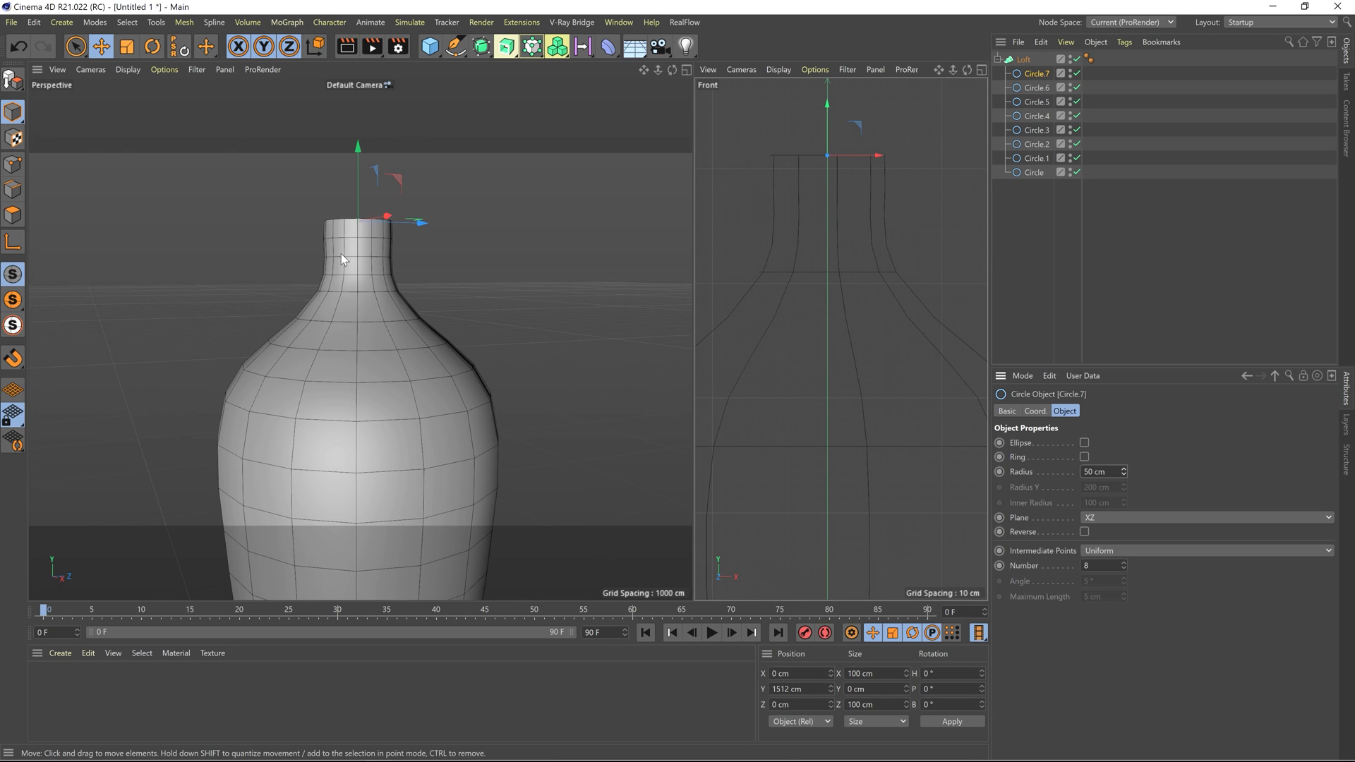
- Rename the Loft object as Botol
{"action": "left_click_drag", "start_coordinate": [340, 252], "coordinate": [361, 302], "text": "alt"}
{"action": "scroll", "coordinate": [381, 299], "scroll_direction": "down", "scroll_amount": 6}
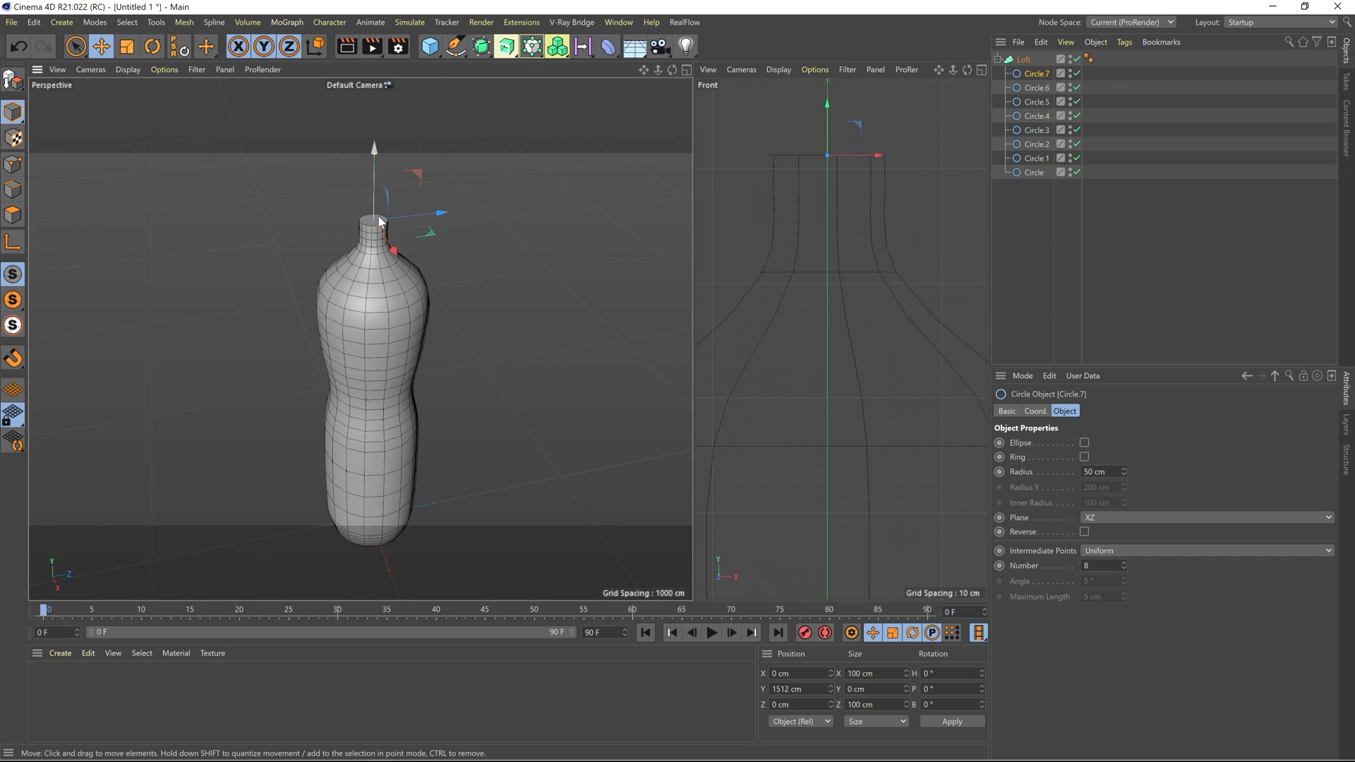
{"action": "double_click", "coordinate": [1023, 59]}
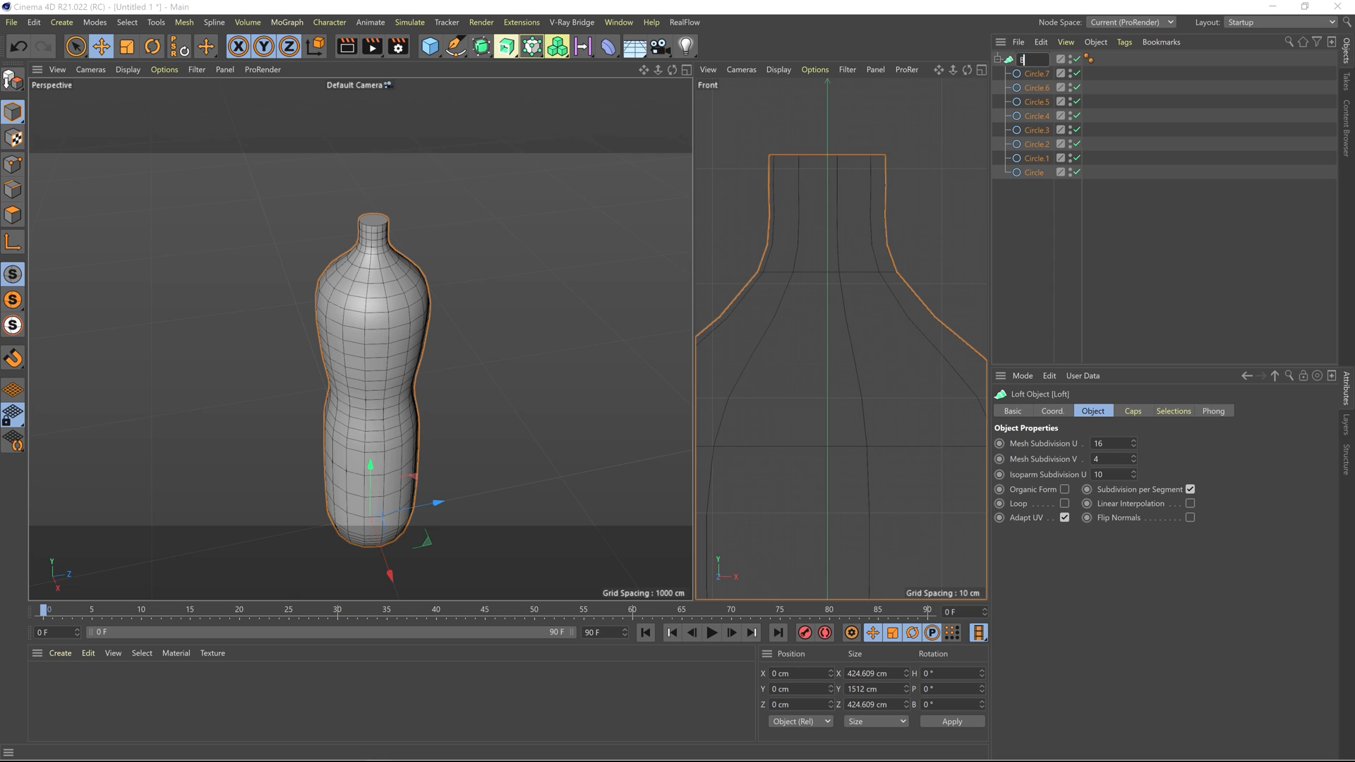
{"action": "type", "text": "Botol"}
{"action": "key", "text": "Return"}
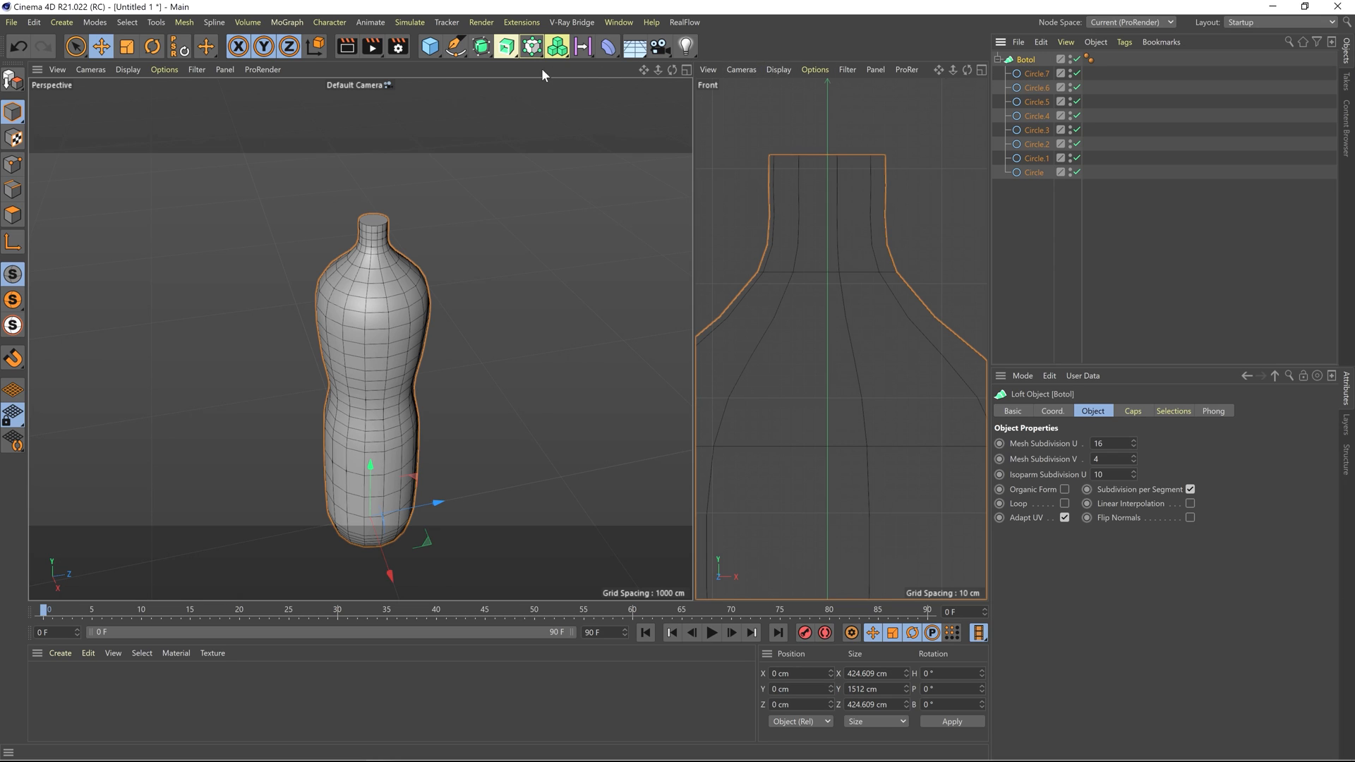
- Copy Circle.7 and Circle.6 out of the Botol loft to the top level and collapse Botol's hierarchy
{"action": "left_click", "coordinate": [1038, 68]}
{"action": "left_click", "coordinate": [1037, 87], "text": "ctrl"}
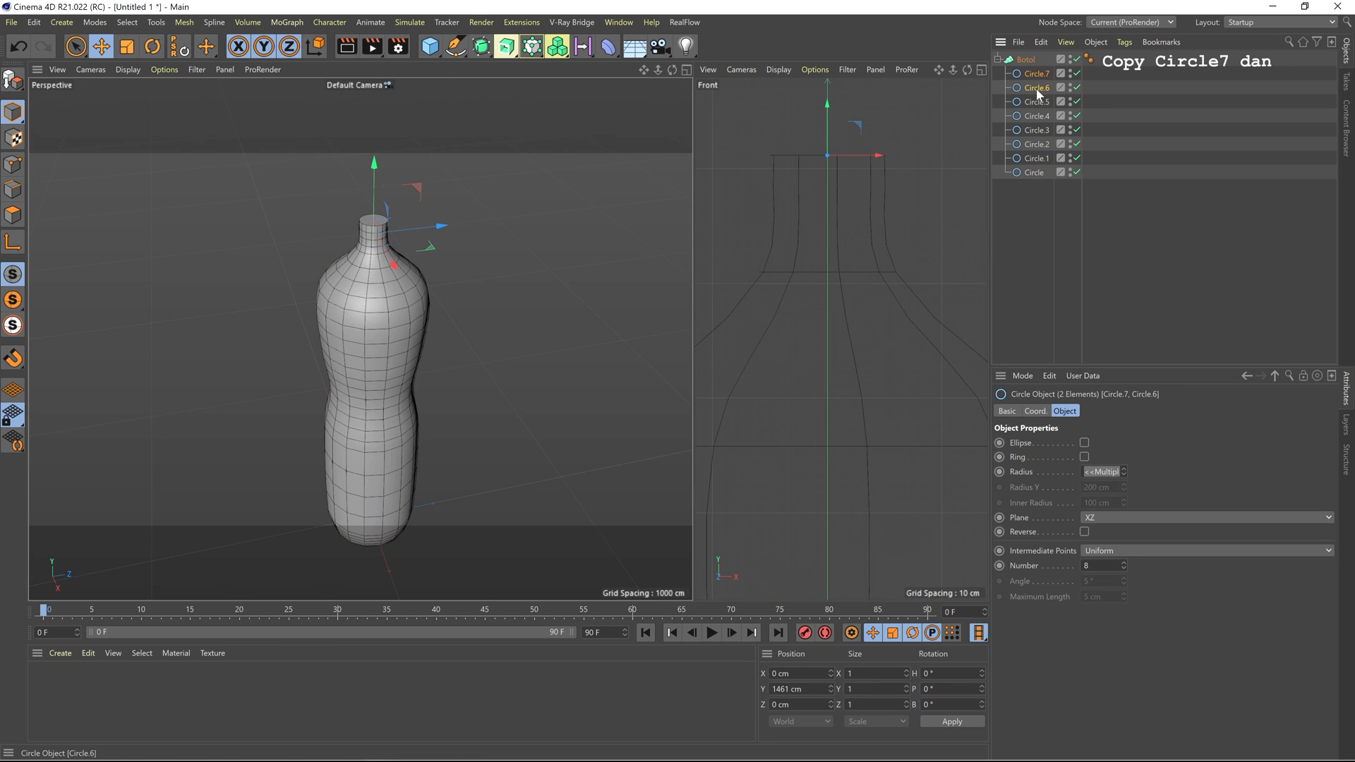
{"action": "left_click_drag", "start_coordinate": [1037, 75], "coordinate": [1029, 55], "text": "ctrl"}
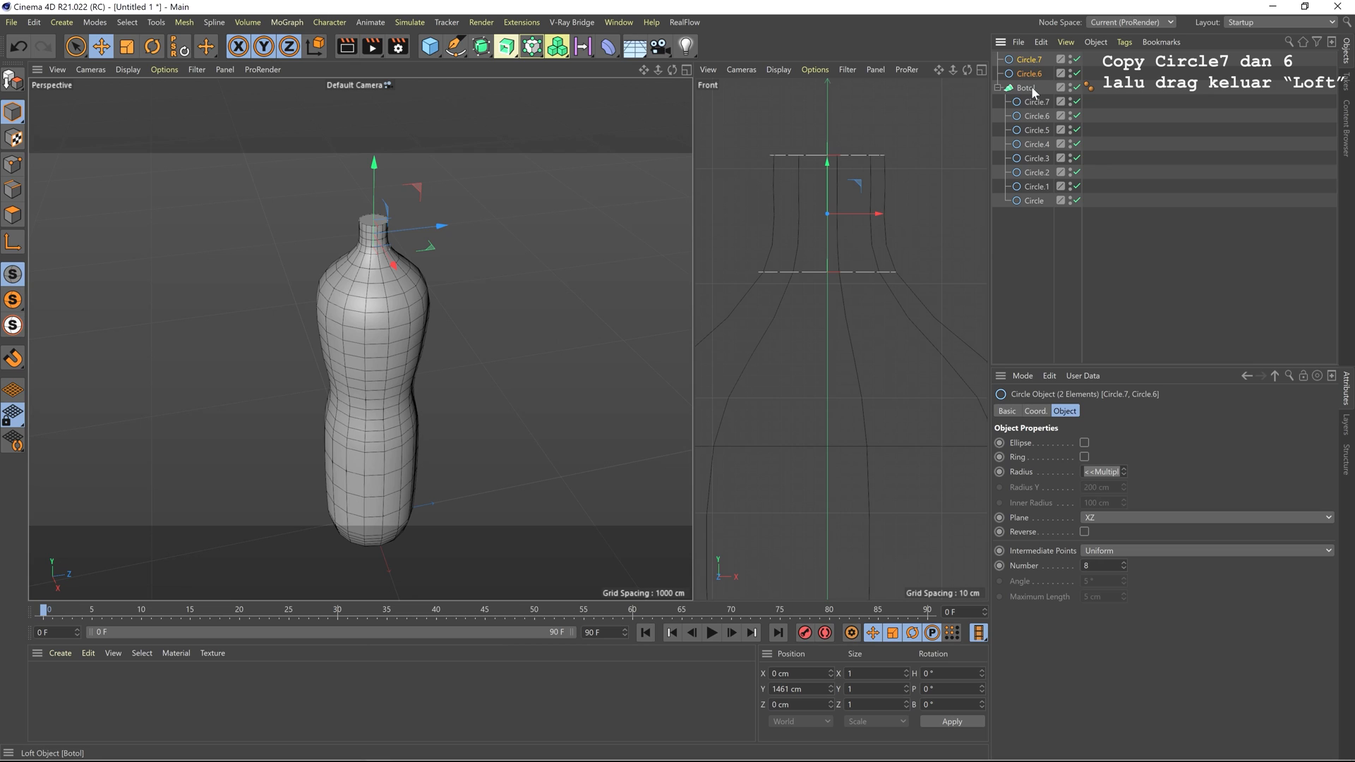
{"action": "left_click", "coordinate": [998, 87]}
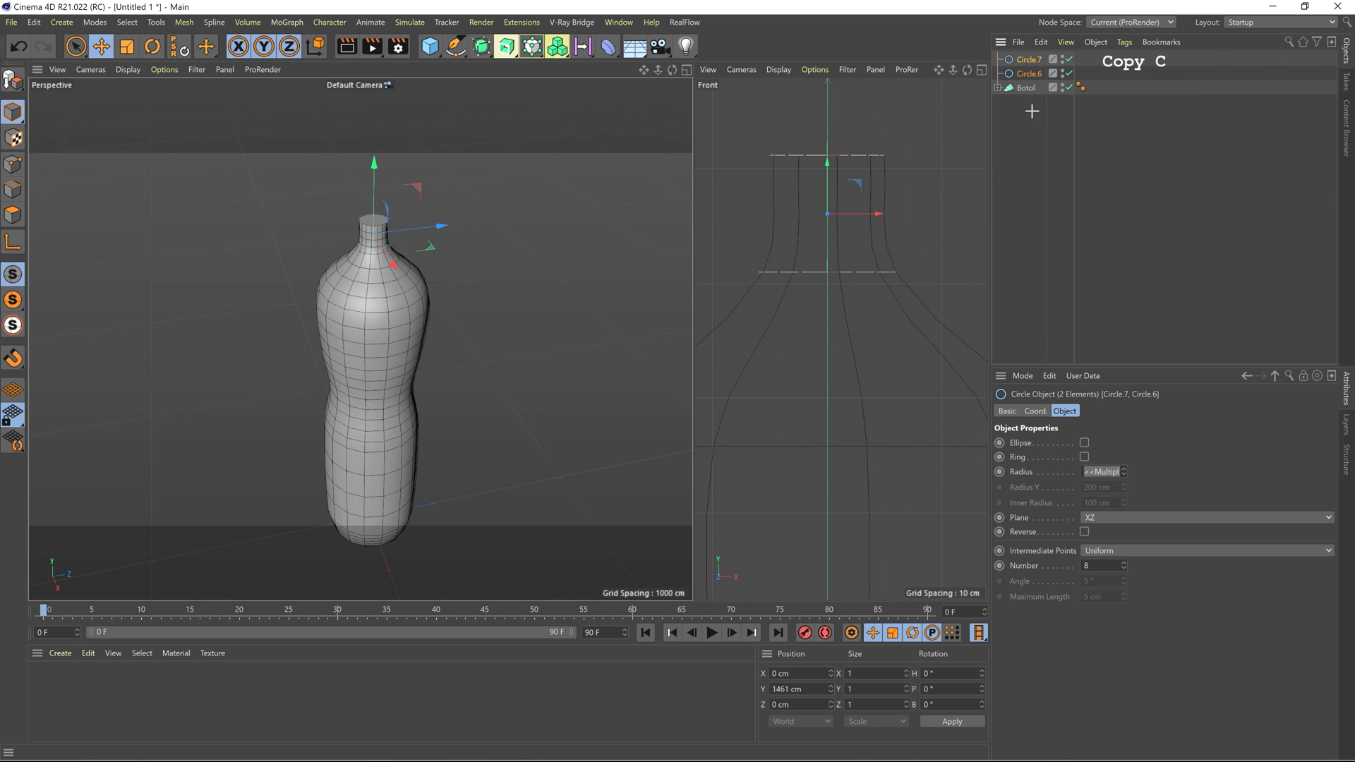
{"action": "left_click", "coordinate": [1038, 116]}
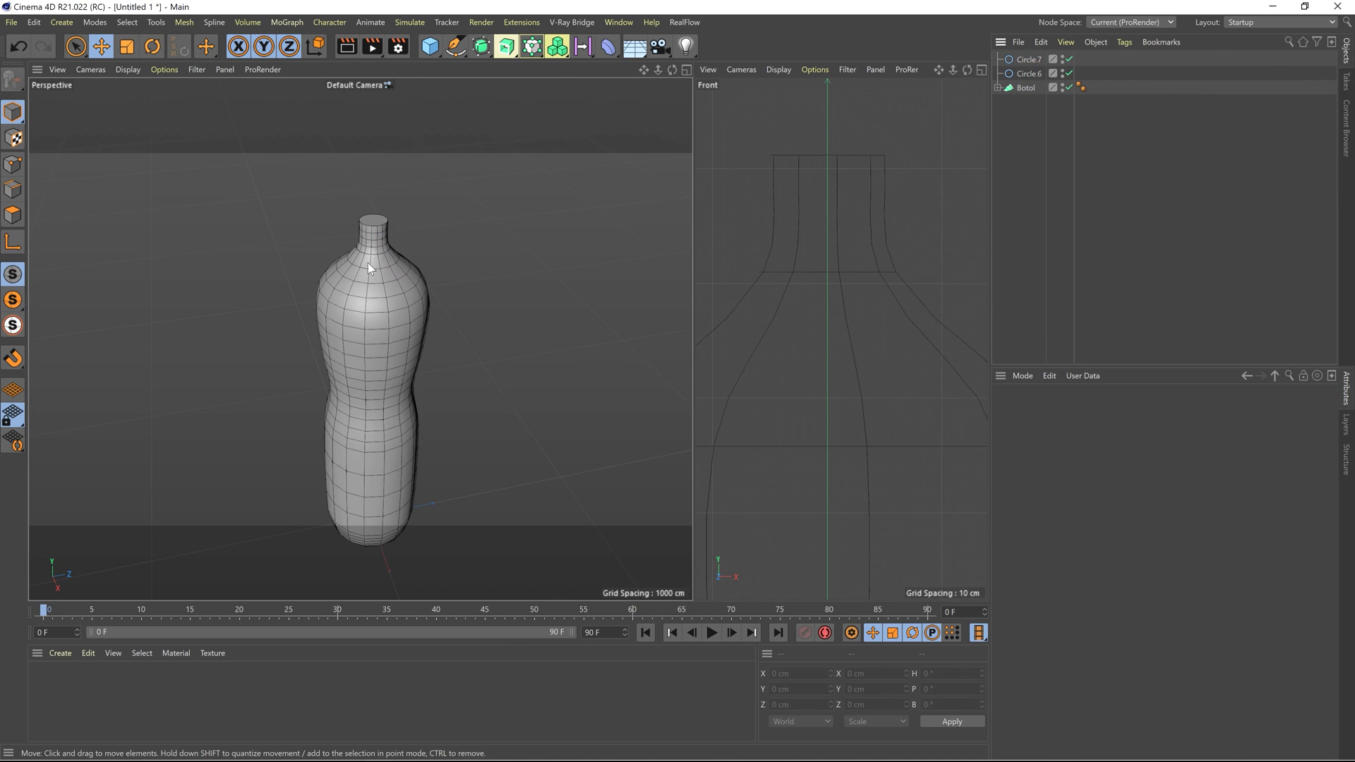
- Hide the Botol loft so that only the copied neck circles are visible
{"action": "left_click", "coordinate": [1033, 88]}
{"action": "left_click", "coordinate": [1079, 96], "text": "ctrl"}
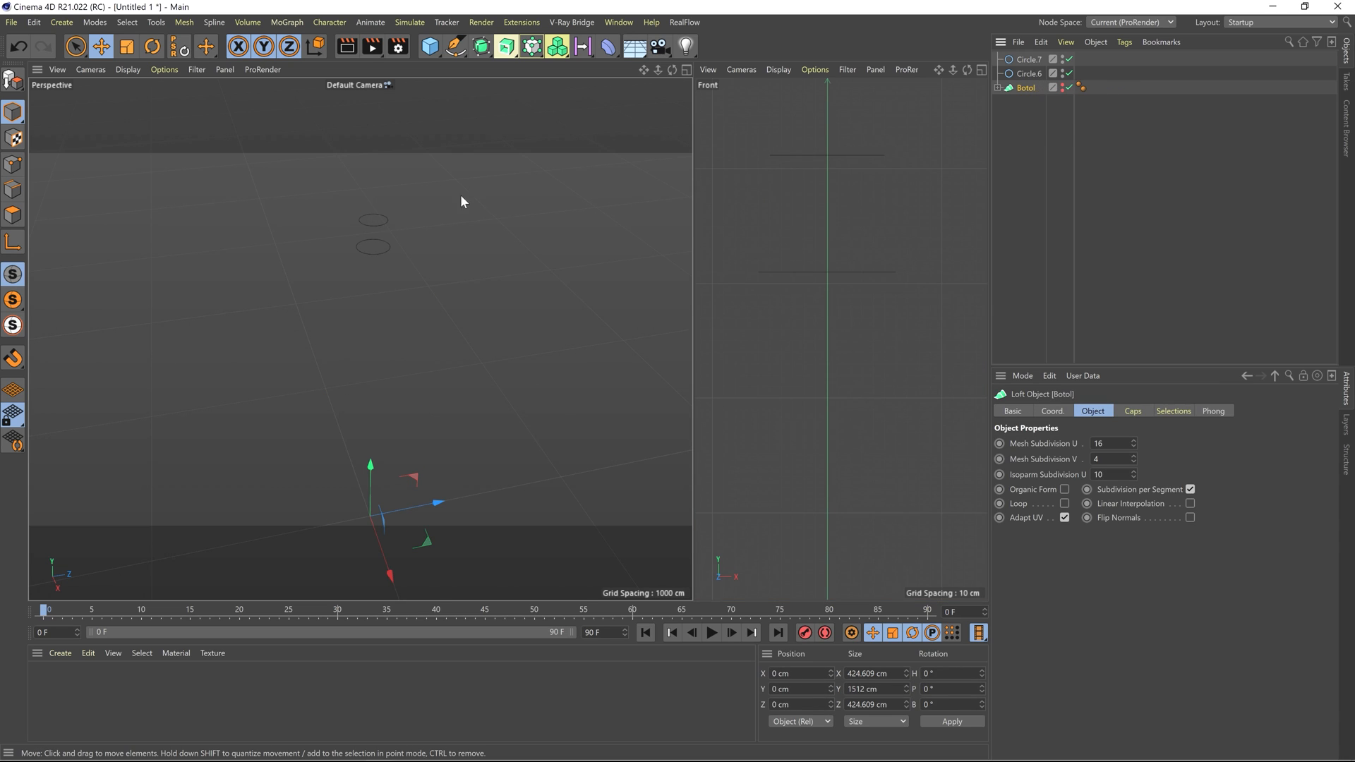
{"action": "scroll", "coordinate": [387, 217], "scroll_direction": "up", "scroll_amount": 2}
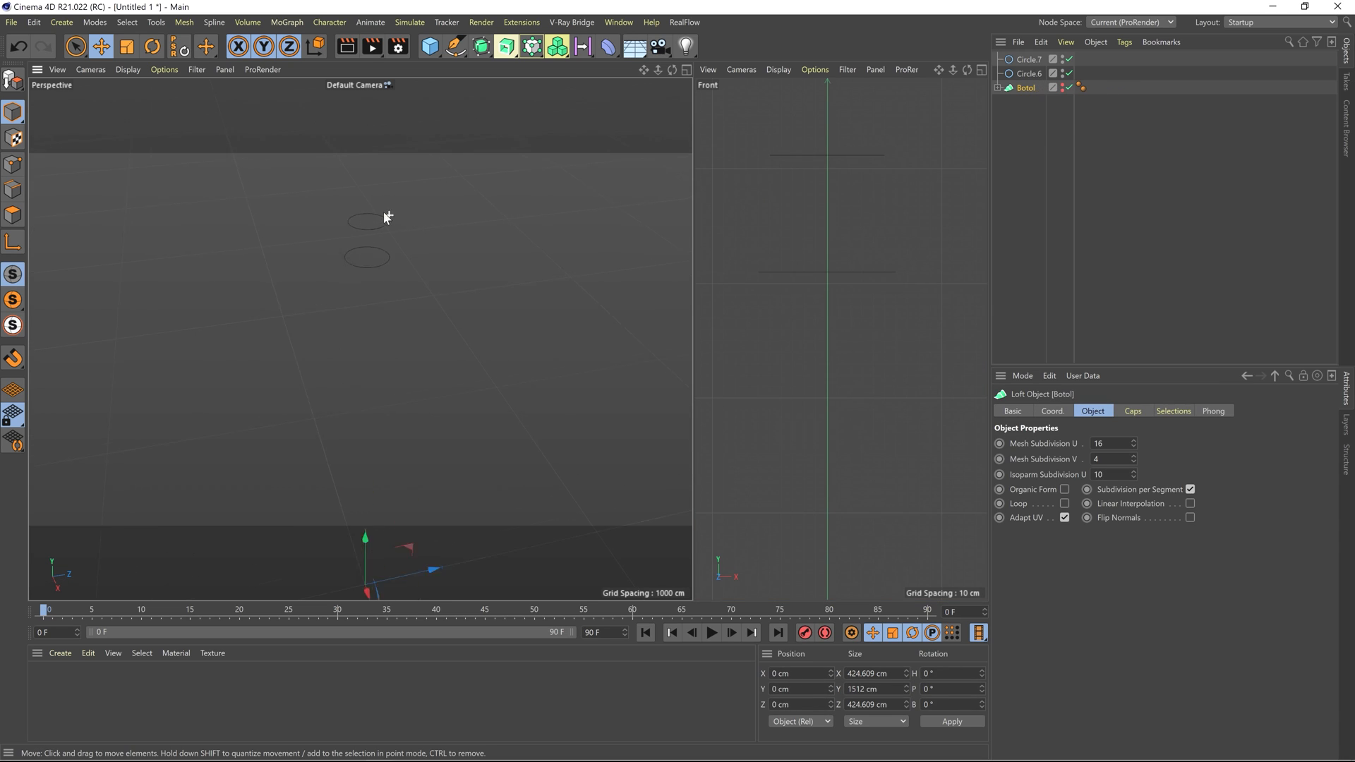
- Create a new Loft as parent of the top-level Circle.6 and place Circle.7 above Circle.6 inside it
{"action": "left_click", "coordinate": [1029, 73]}
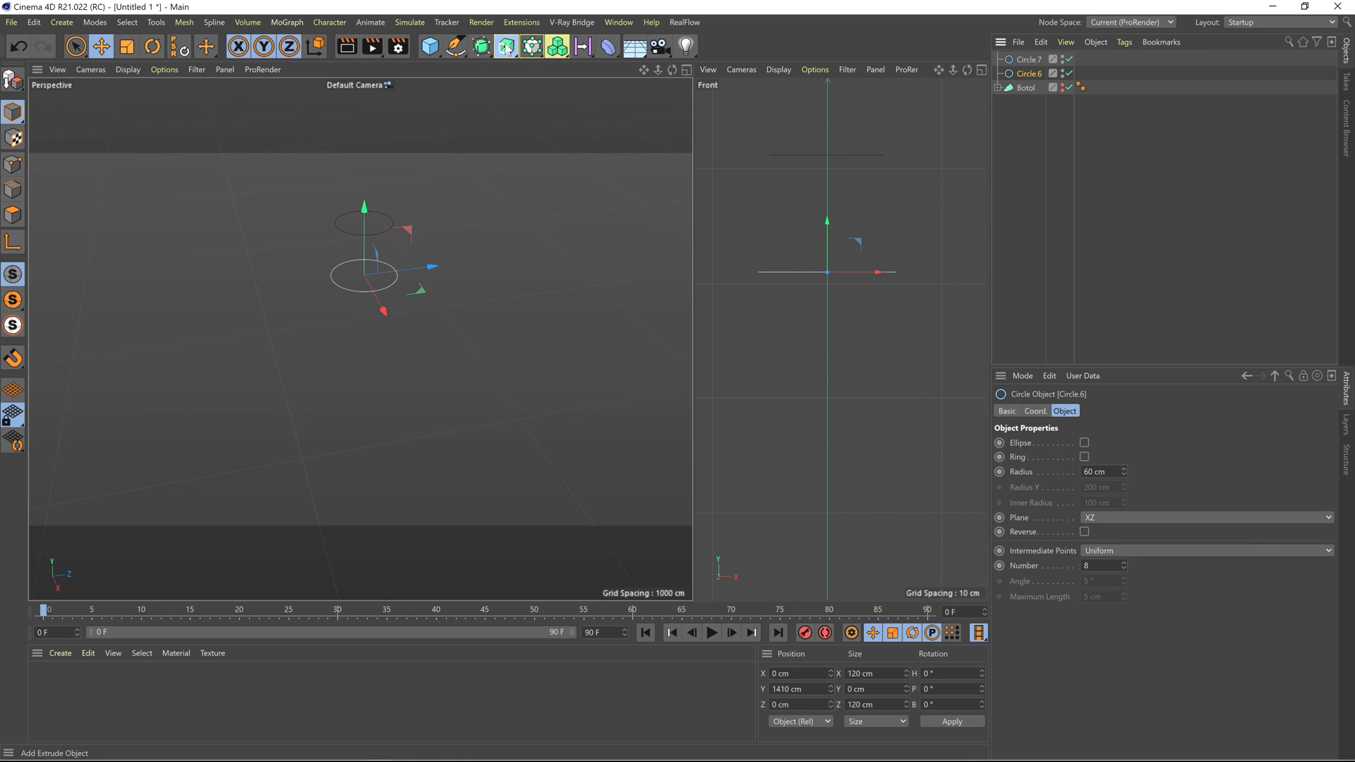
{"action": "left_click", "coordinate": [506, 48]}
{"action": "left_click", "coordinate": [557, 117], "text": "alt"}
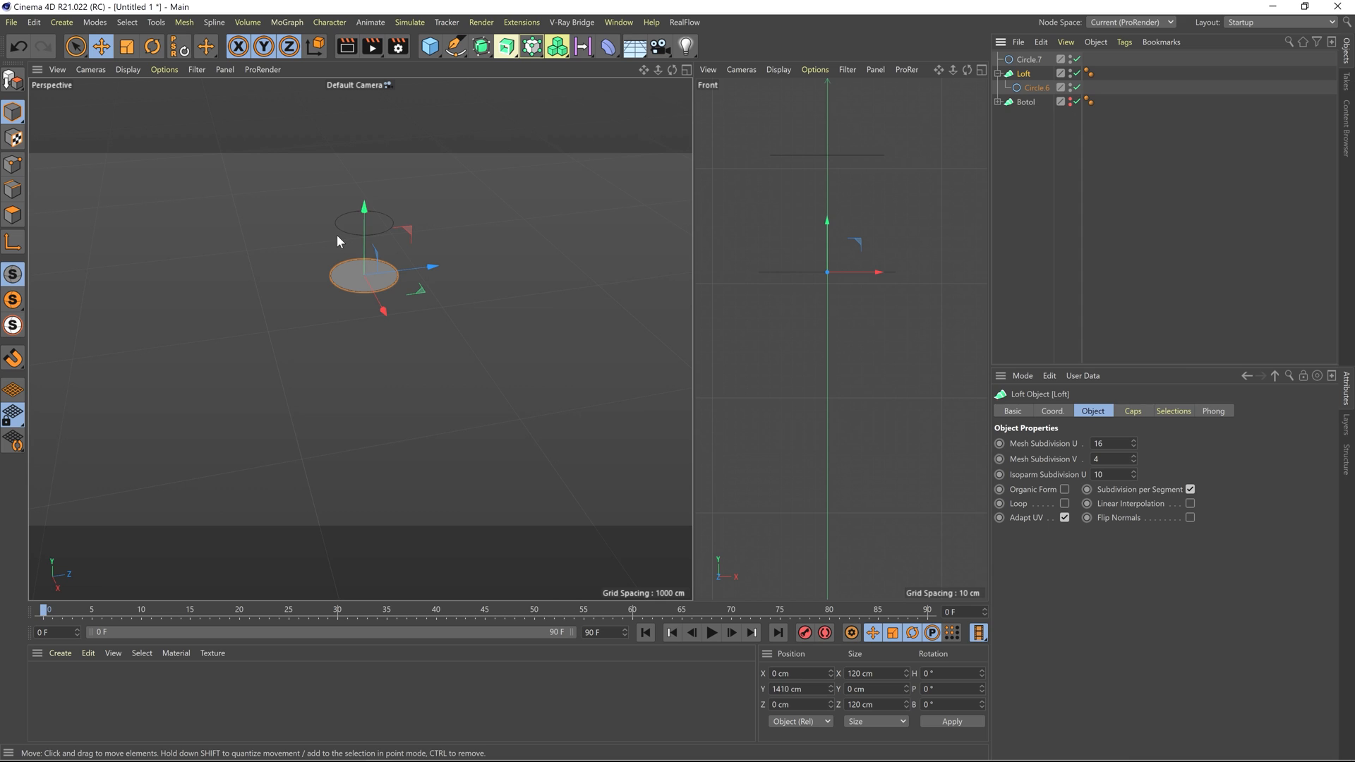
{"action": "scroll", "coordinate": [339, 240], "scroll_direction": "up", "scroll_amount": 2}
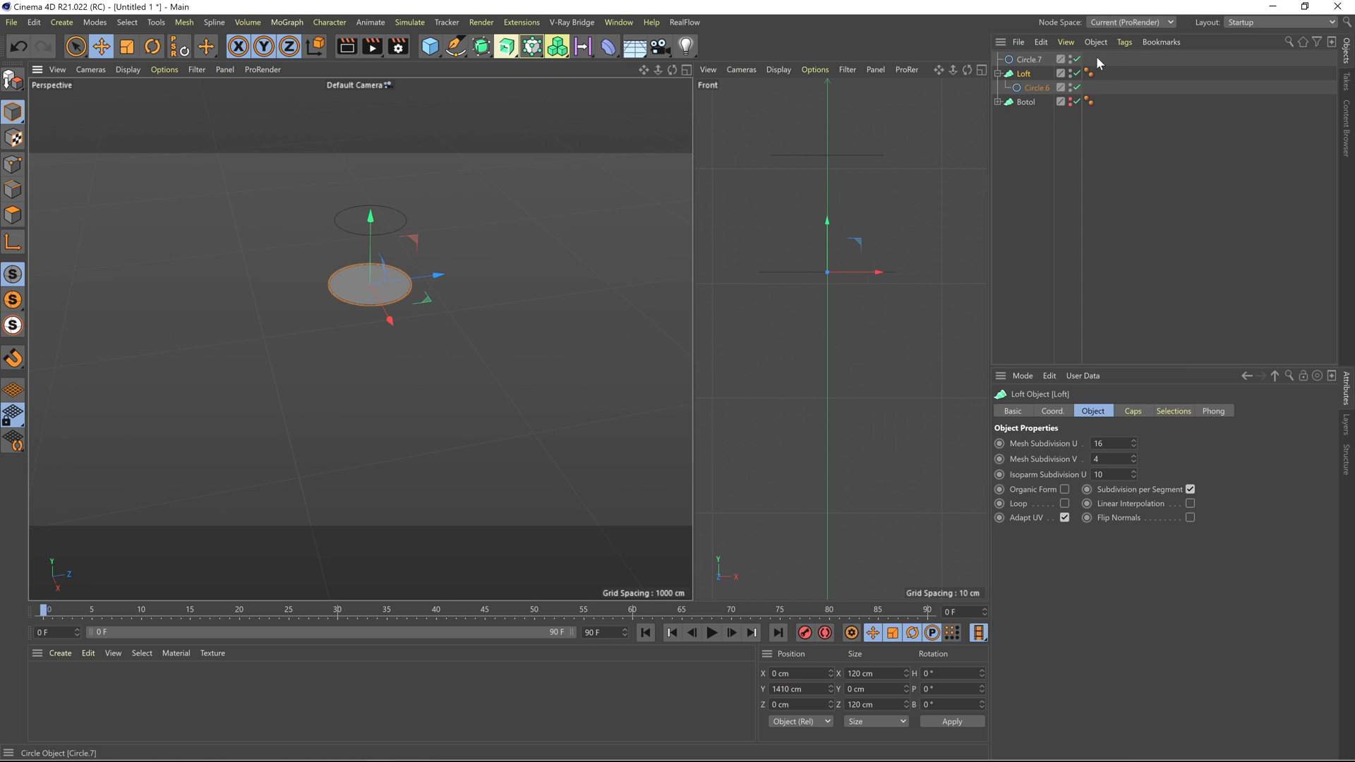
{"action": "left_click_drag", "start_coordinate": [1025, 76], "coordinate": [1025, 74]}
- Rename the new Loft object as Penutup Botol
{"action": "double_click", "coordinate": [1025, 60]}
{"action": "type", "text": "Penutup B"}
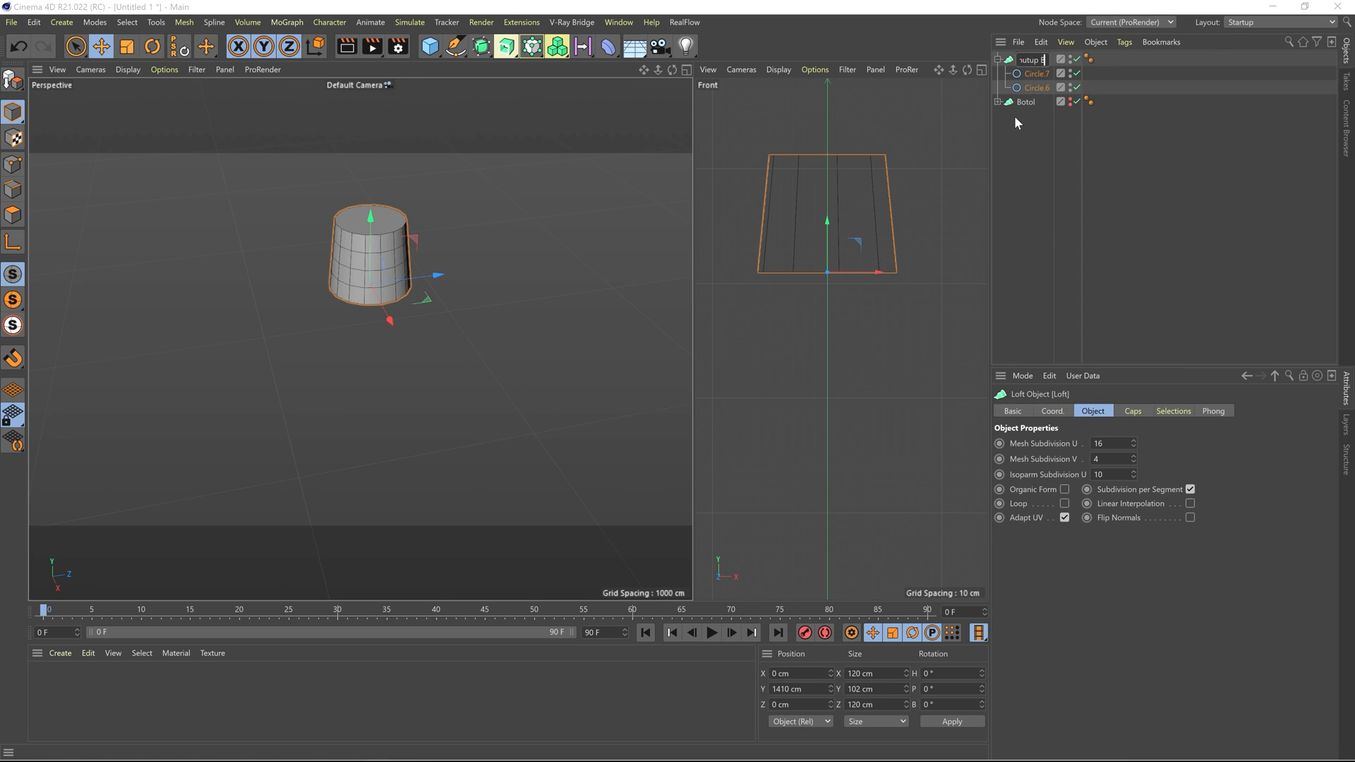
{"action": "type", "text": "otol"}
{"action": "key", "text": "Return"}
- Set the radius of Circle.7 in the Penutup Botol loft to 60 cm
{"action": "scroll", "coordinate": [364, 322], "scroll_direction": "up", "scroll_amount": 3}
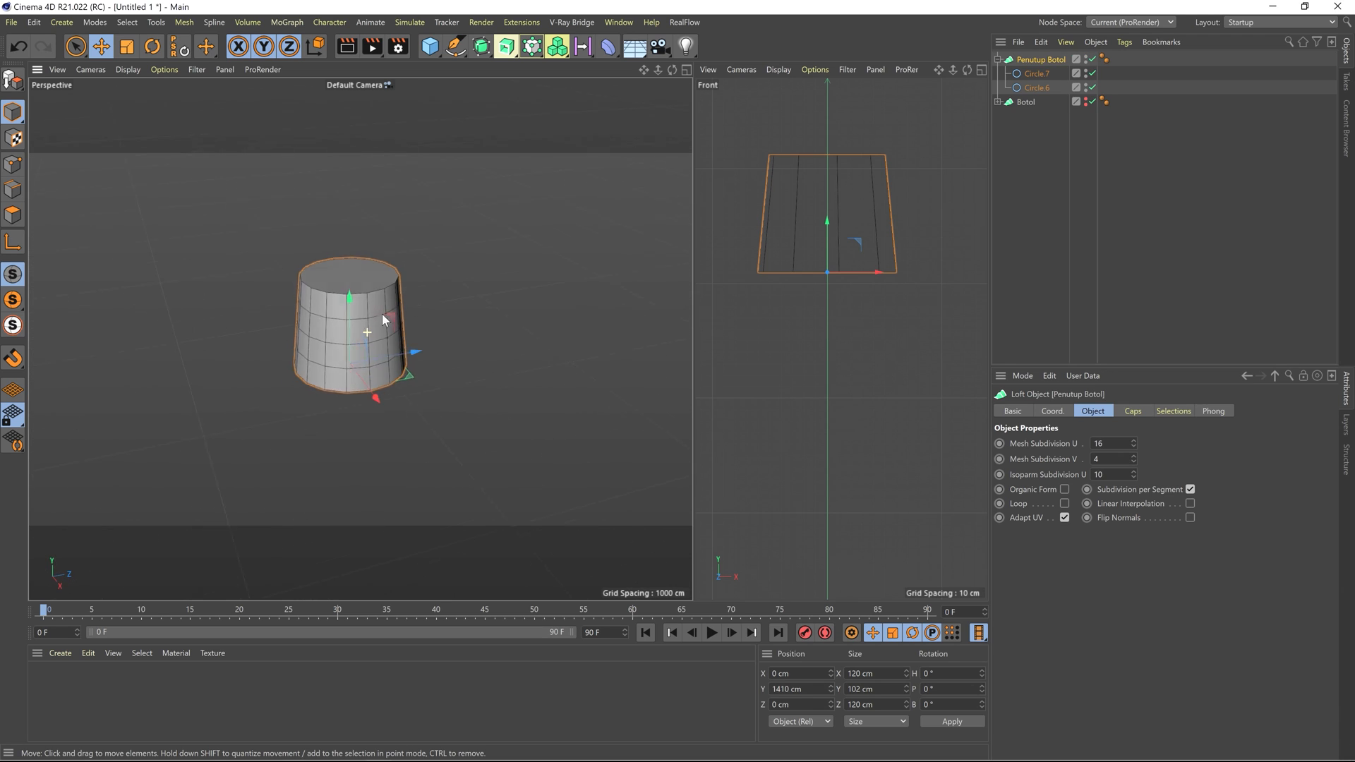
{"action": "scroll", "coordinate": [382, 315], "scroll_direction": "up", "scroll_amount": 2}
{"action": "left_click", "coordinate": [1037, 87]}
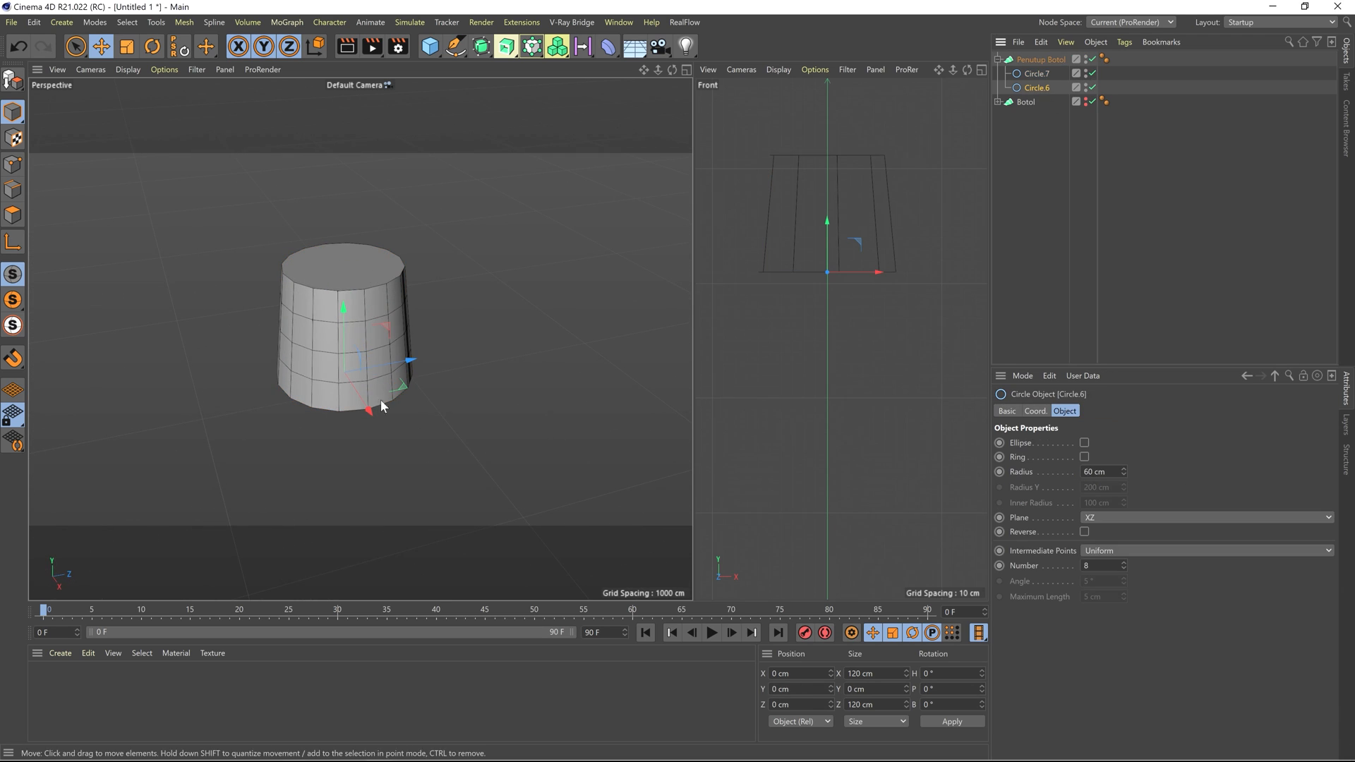
{"action": "left_click", "coordinate": [1035, 77]}
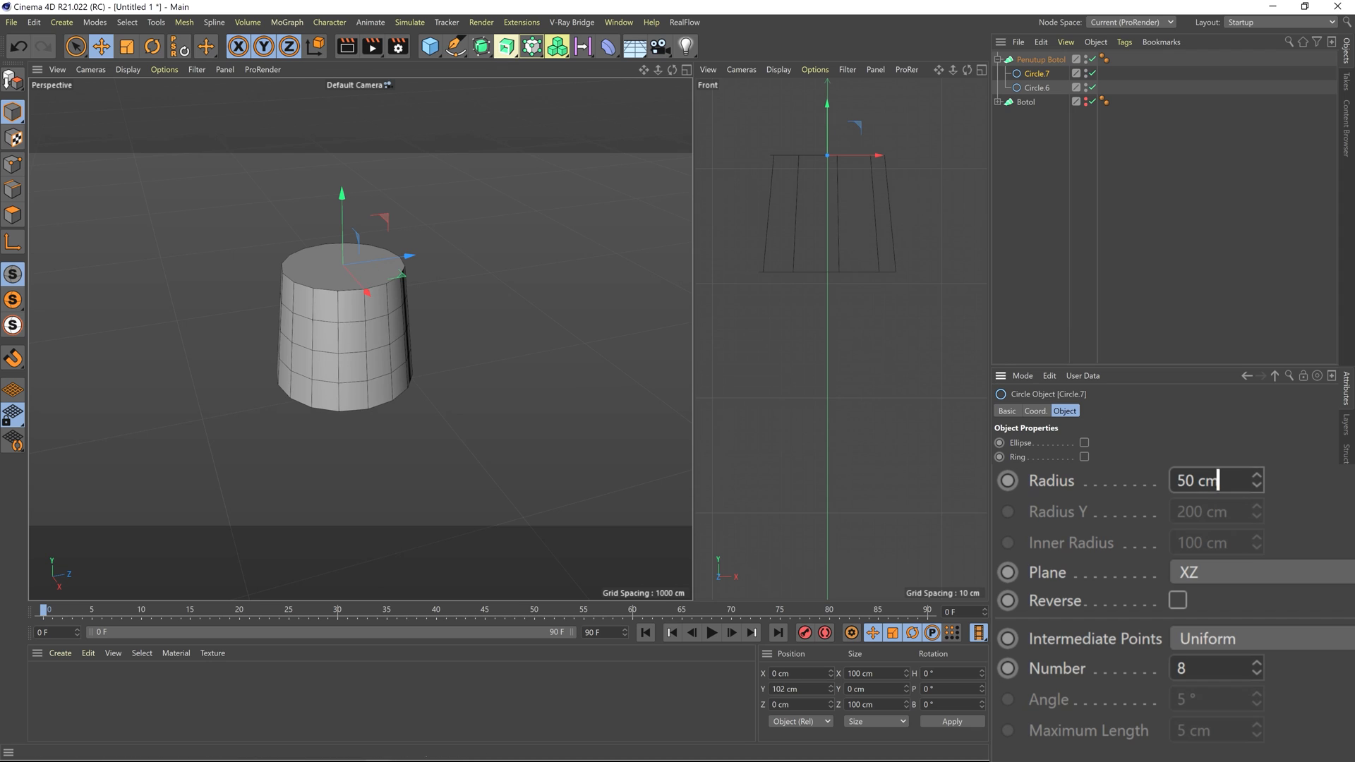
{"action": "left_click_drag", "start_coordinate": [1218, 479], "coordinate": [1006, 476]}
{"action": "type", "text": "60"}
{"action": "key", "text": "Return"}
{"action": "left_click_drag", "start_coordinate": [544, 294], "coordinate": [545, 261], "text": "alt"}
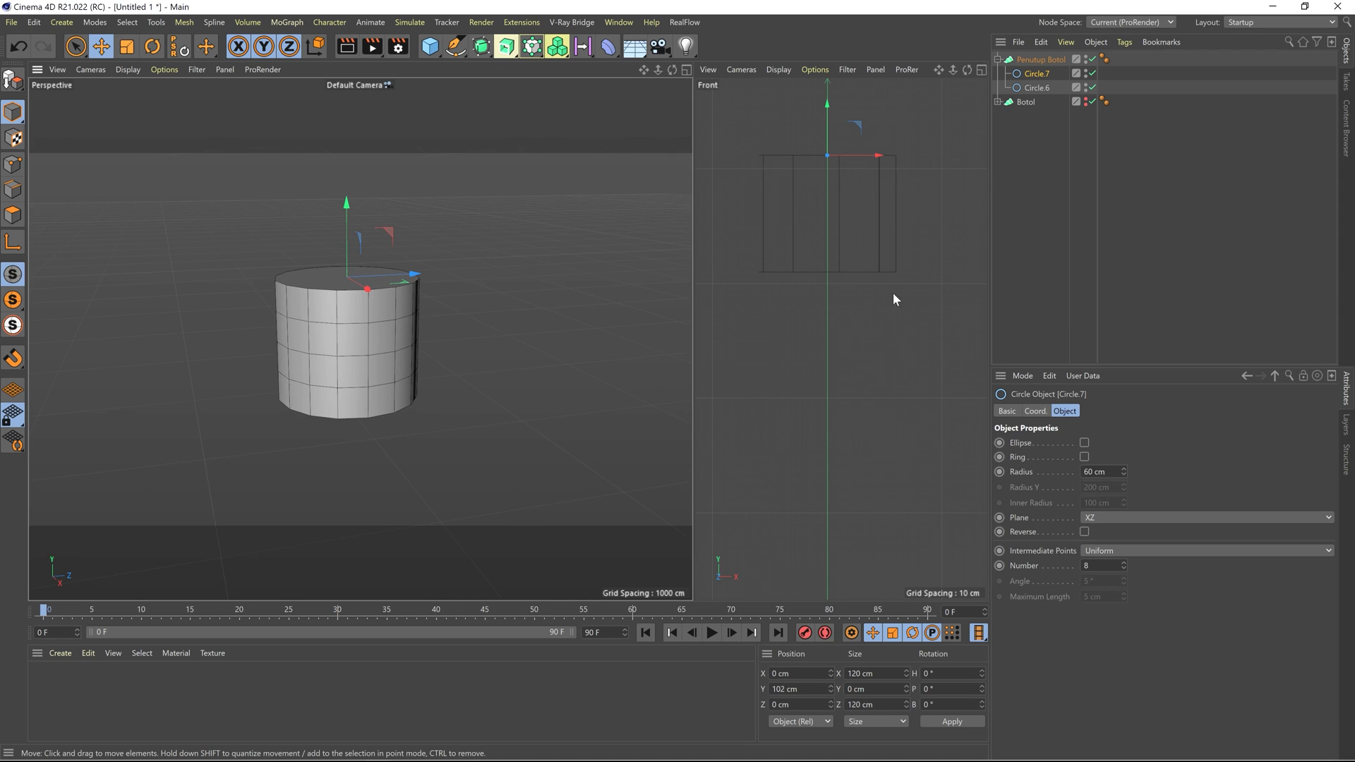
{"action": "left_click_drag", "start_coordinate": [474, 371], "coordinate": [487, 413], "text": "alt"}
- Give both caps of the Penutup Botol loft a round bevel of about 7.97 cm with 9 segments
{"action": "left_click", "coordinate": [1036, 60]}
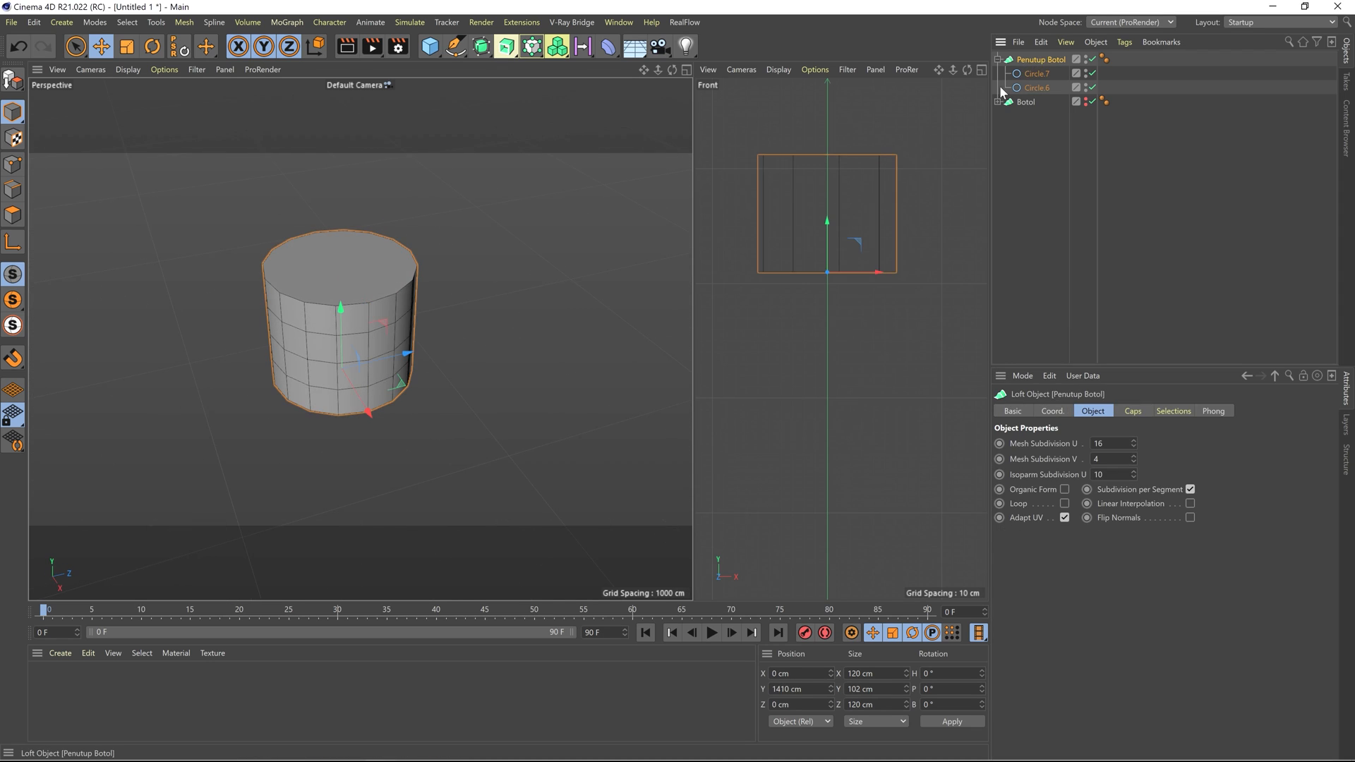
{"action": "mouse_move", "coordinate": [353, 358]}
{"action": "left_mouse_down", "text": "alt"}
{"action": "mouse_move", "coordinate": [367, 345]}
{"action": "mouse_move", "coordinate": [357, 358]}
{"action": "mouse_move", "coordinate": [374, 367]}
{"action": "left_mouse_up", "text": "alt"}
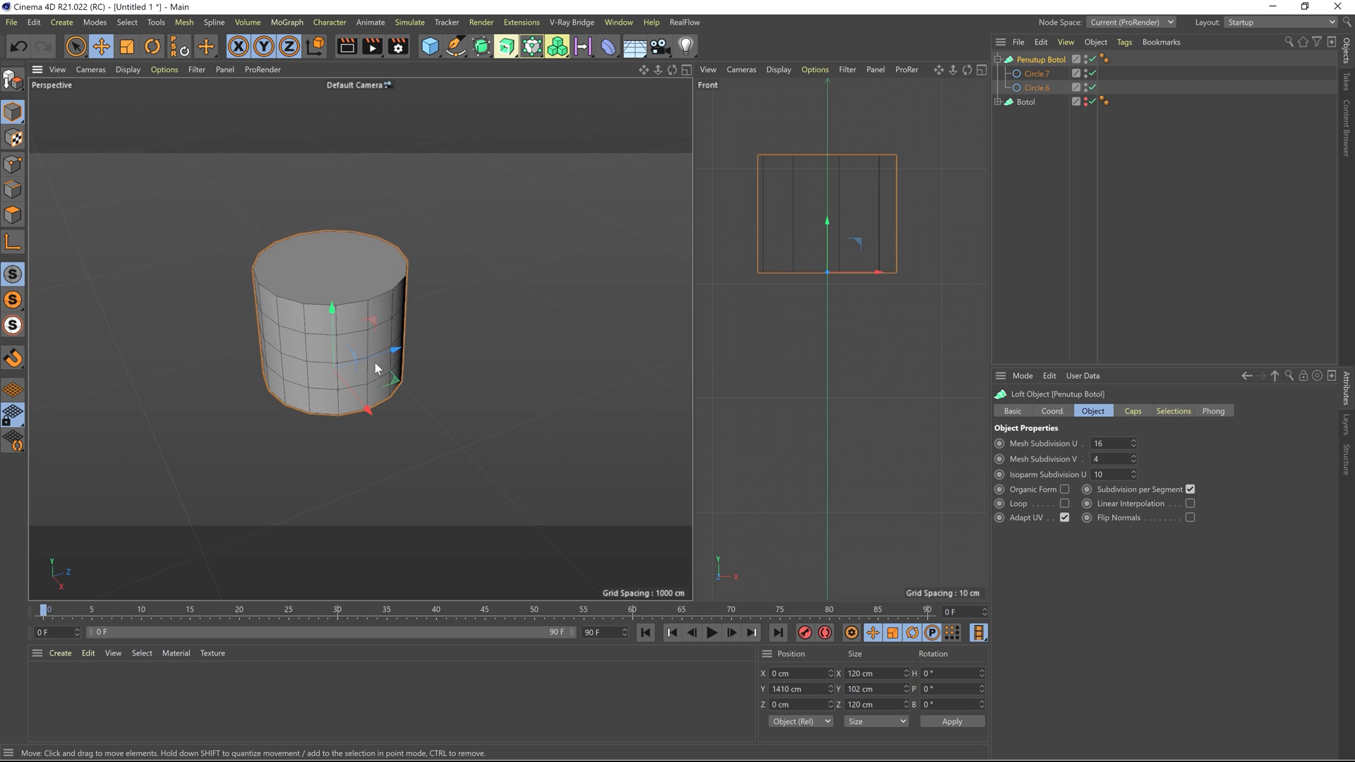
{"action": "left_click", "coordinate": [1208, 418]}
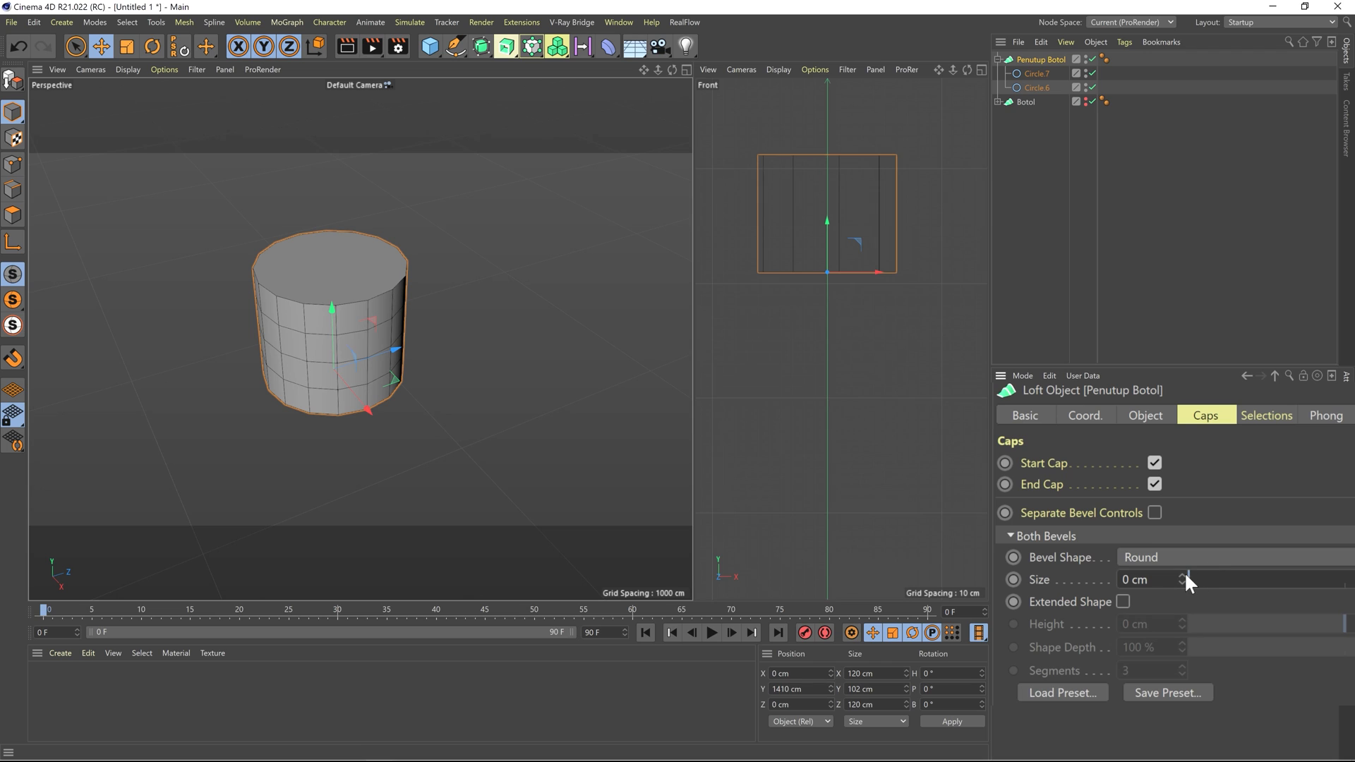
{"action": "left_click_drag", "start_coordinate": [1186, 575], "coordinate": [1213, 574]}
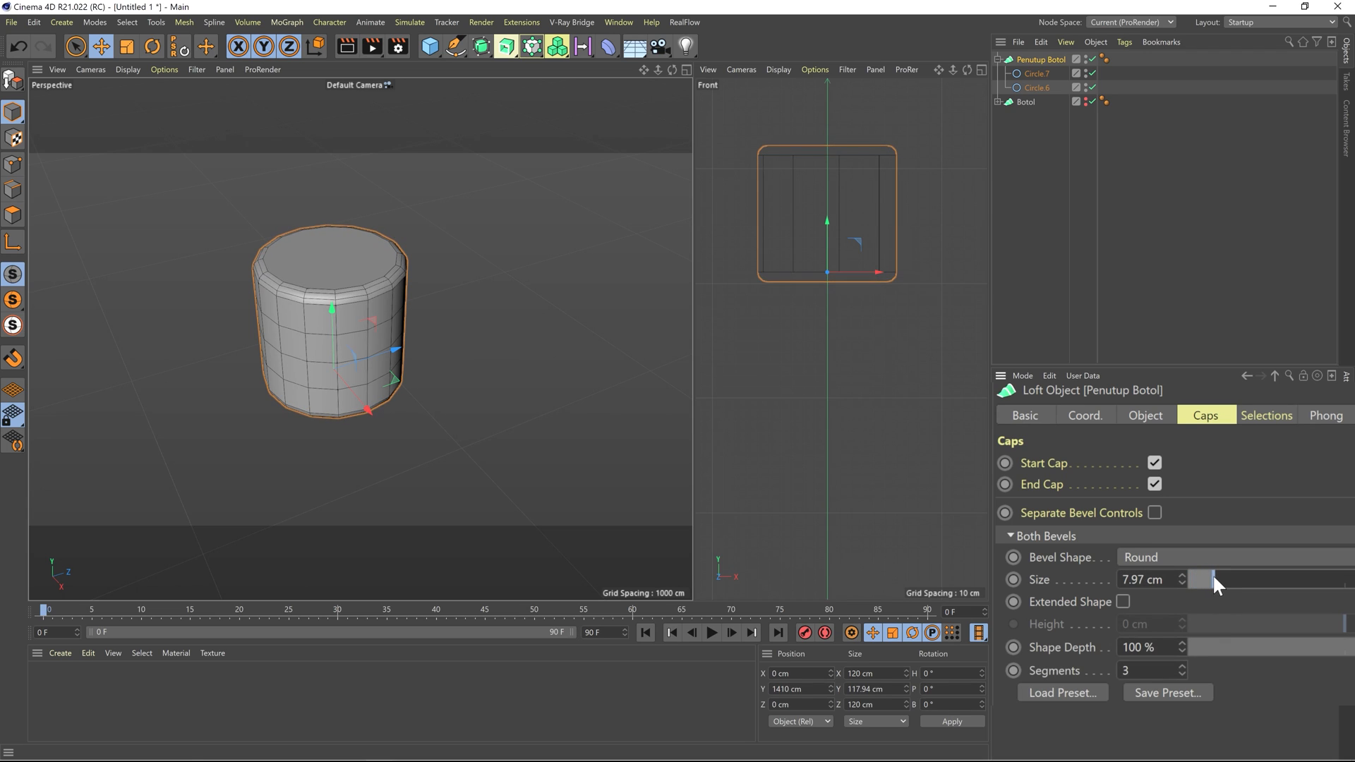
{"action": "left_click", "coordinate": [1183, 665]}
{"action": "left_click", "coordinate": [1183, 665]}
{"action": "left_click", "coordinate": [1183, 665]}
{"action": "left_click", "coordinate": [1183, 665]}
{"action": "left_click", "coordinate": [1183, 664]}
{"action": "left_click", "coordinate": [1184, 664]}
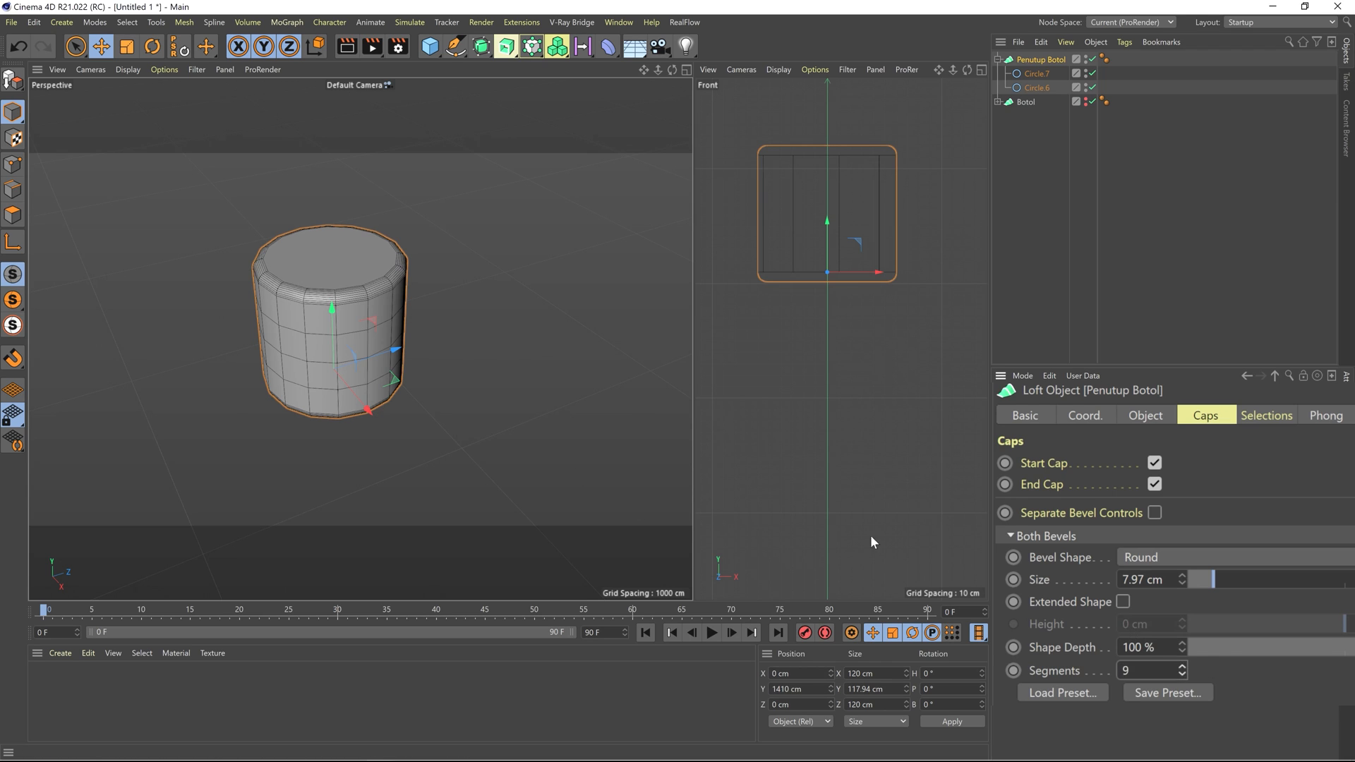
- Enable separate bevel controls for the Penutup Botol loft so that only the start cap is bevelled
{"action": "left_click_drag", "start_coordinate": [289, 370], "coordinate": [431, 205], "text": "alt"}
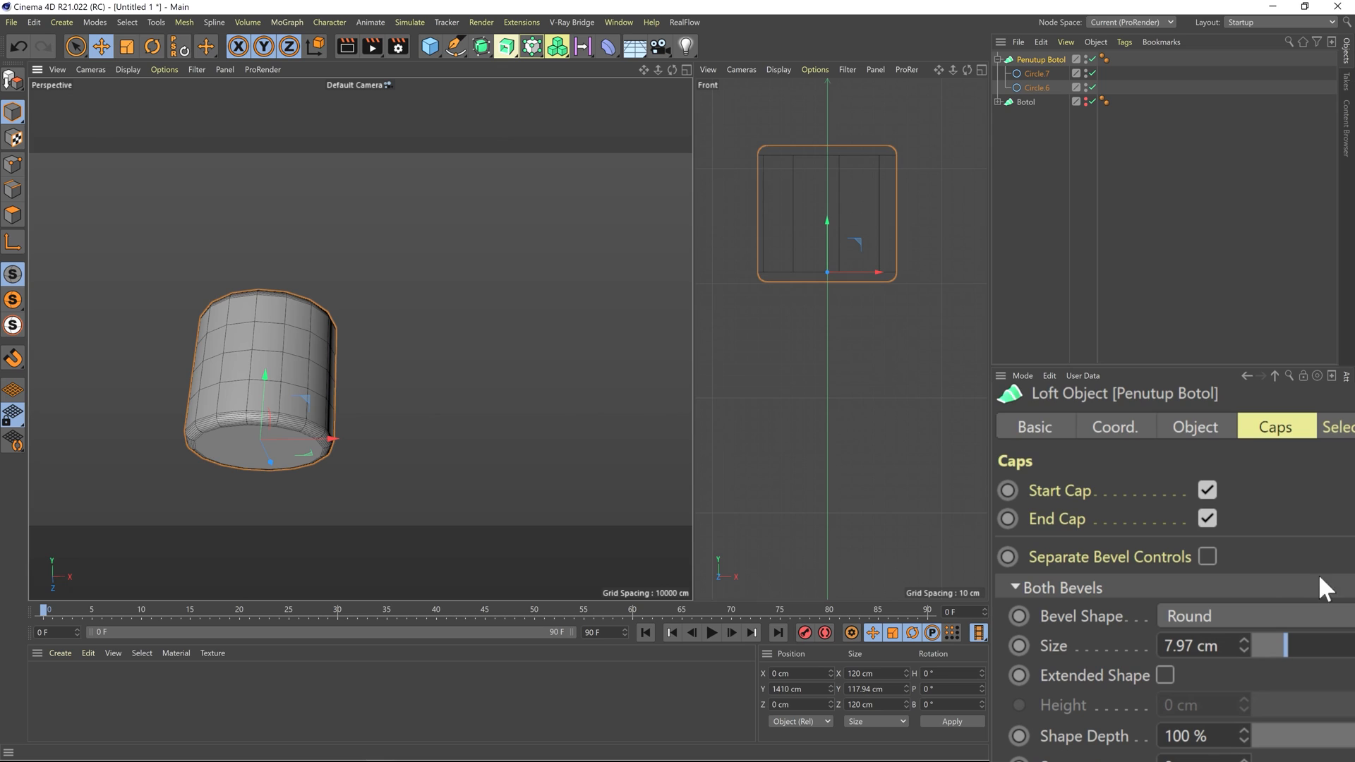
{"action": "left_click", "coordinate": [1206, 557]}
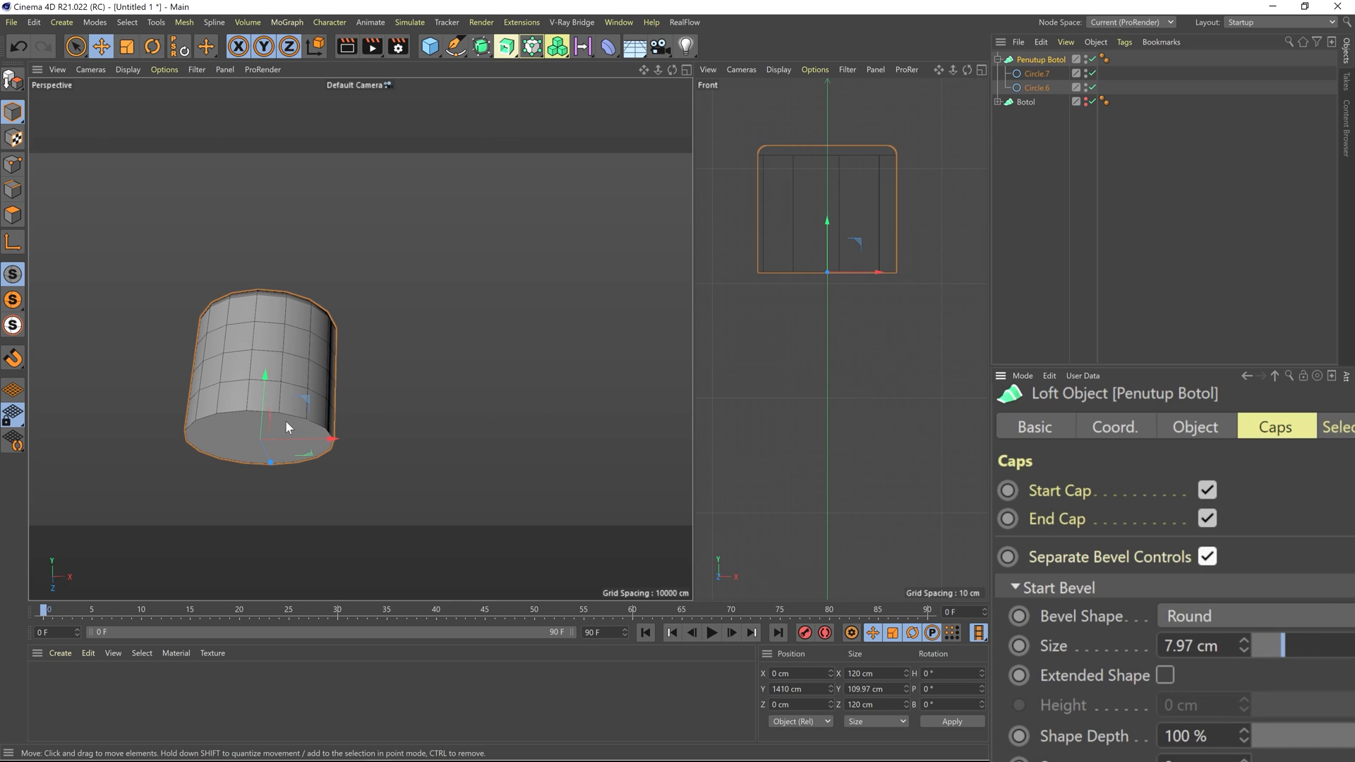
{"action": "left_click_drag", "start_coordinate": [296, 347], "coordinate": [259, 506], "text": "alt"}
{"action": "middle_click_drag", "start_coordinate": [292, 339], "coordinate": [311, 381], "text": "alt"}
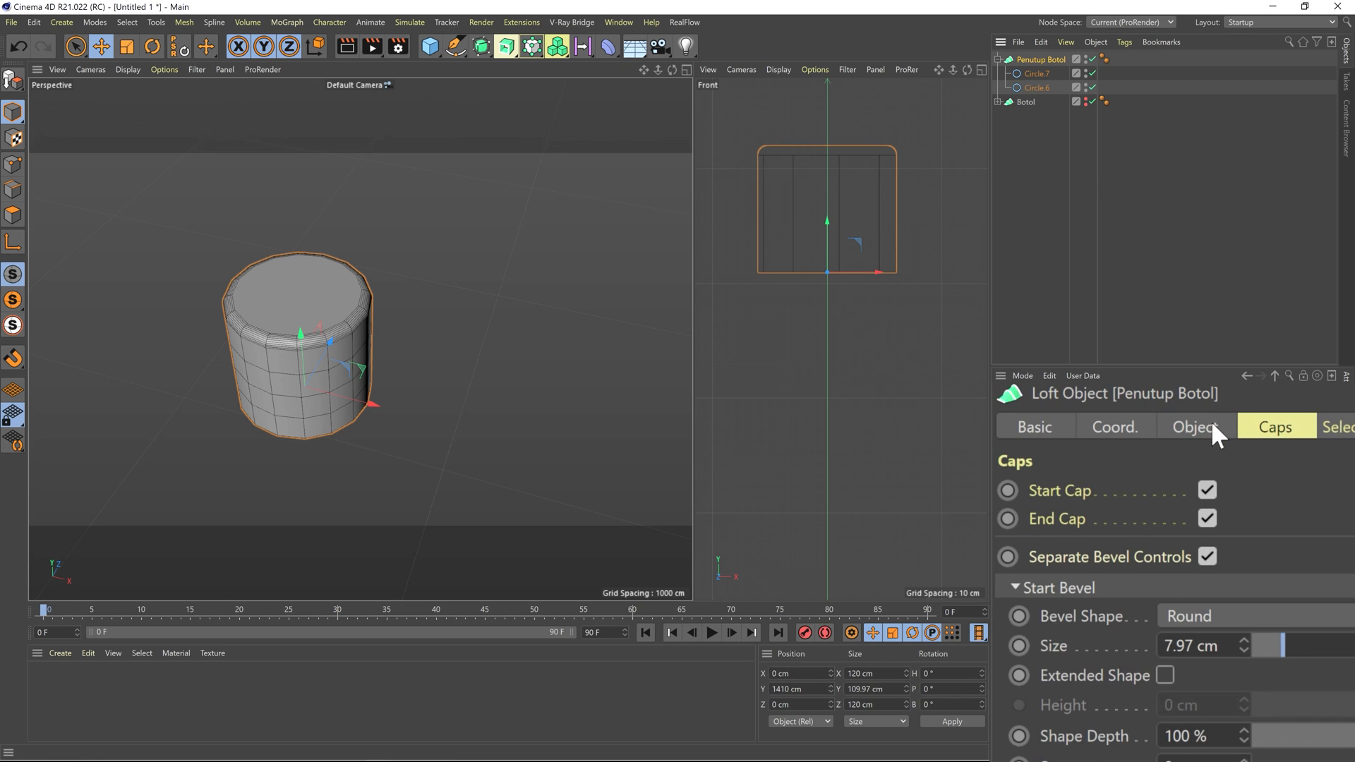
- Set the Penutup Botol loft's Mesh Subdivision U to 56
{"action": "left_click", "coordinate": [1094, 411]}
{"action": "left_click_drag", "start_coordinate": [282, 332], "coordinate": [288, 343], "text": "alt"}
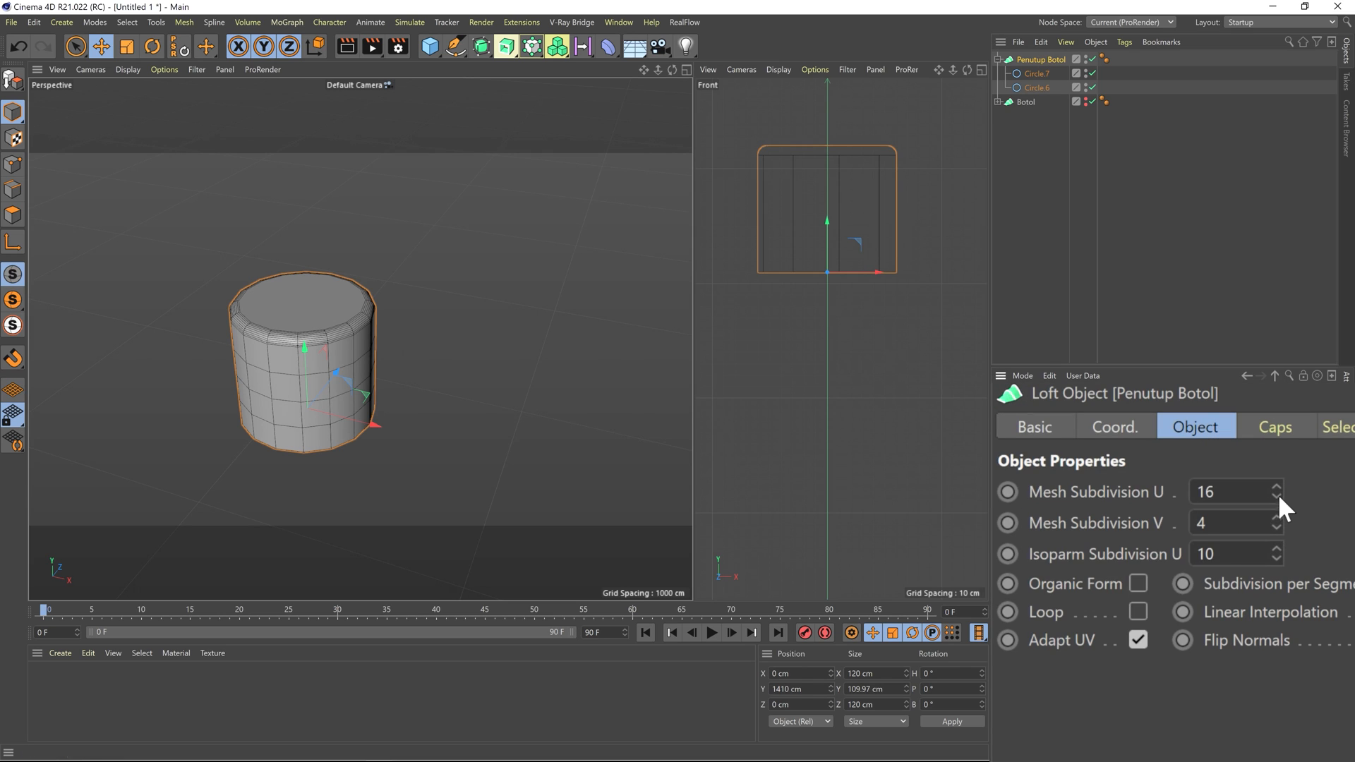
{"action": "left_click_drag", "start_coordinate": [1276, 487], "coordinate": [1276, 482]}
{"action": "scroll", "coordinate": [348, 363], "scroll_direction": "up", "scroll_amount": 5}
{"action": "left_click", "coordinate": [127, 69]}
{"action": "left_click", "coordinate": [151, 99]}
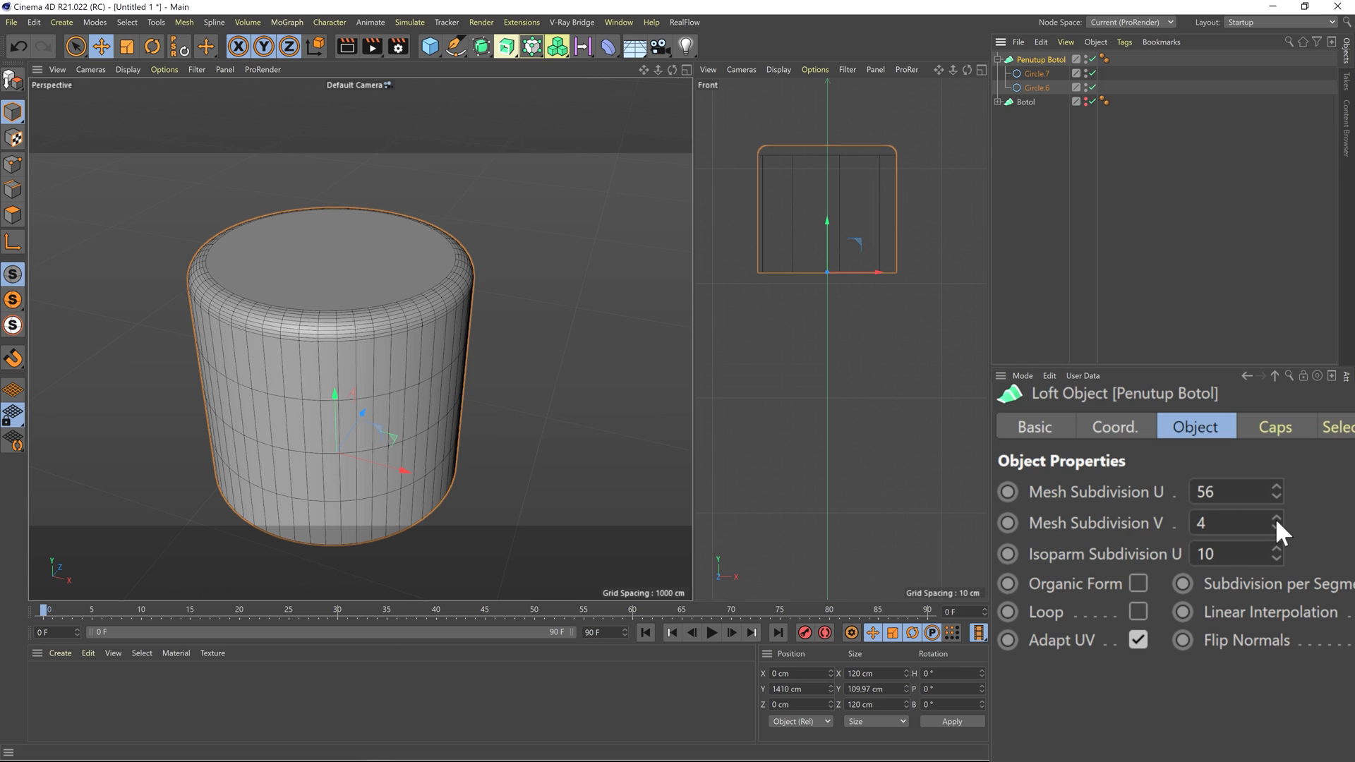
- Set the Penutup Botol loft's Mesh Subdivision V to 2
{"action": "left_click", "coordinate": [1274, 528]}
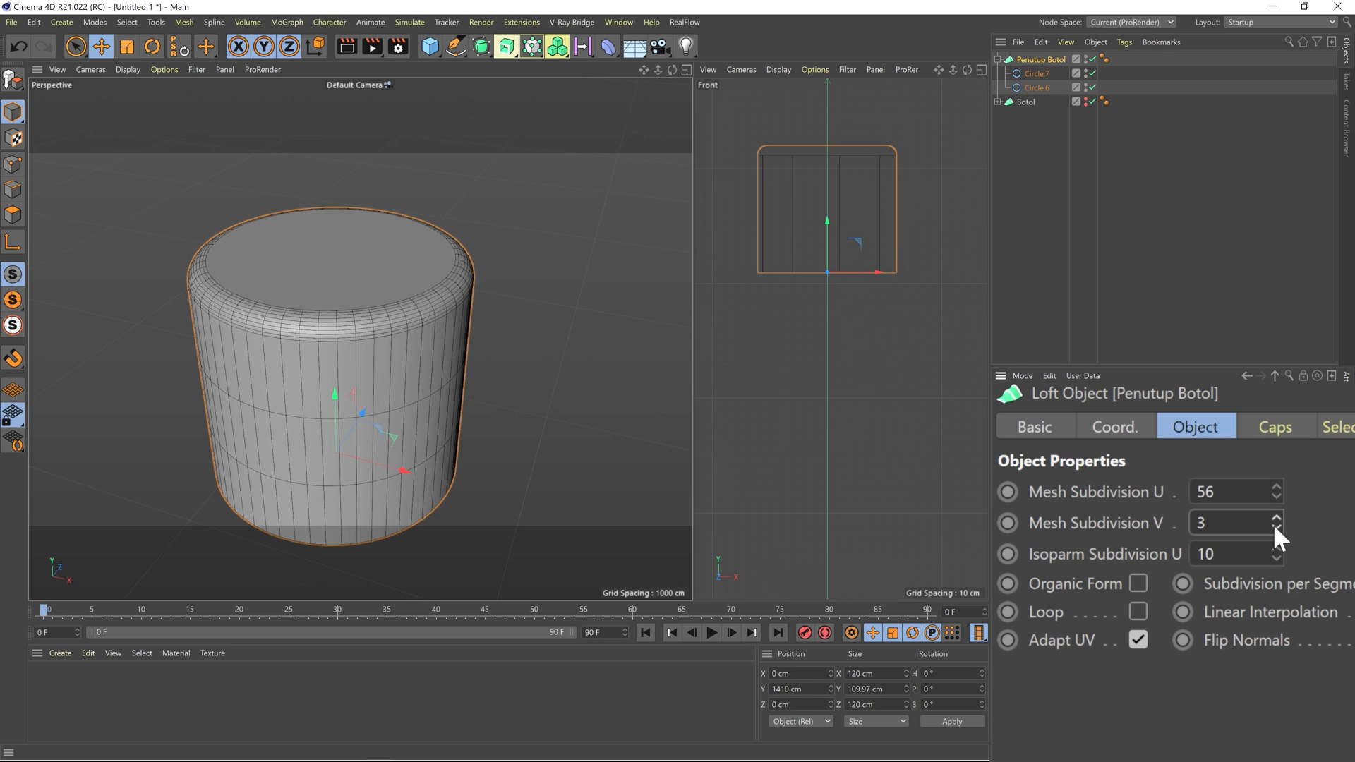
{"action": "left_click", "coordinate": [1274, 528]}
{"action": "mouse_move", "coordinate": [320, 448]}
{"action": "left_mouse_down", "text": "alt"}
{"action": "mouse_move", "coordinate": [328, 362]}
{"action": "mouse_move", "coordinate": [337, 376]}
{"action": "mouse_move", "coordinate": [367, 294]}
{"action": "mouse_move", "coordinate": [332, 469]}
{"action": "left_mouse_up", "text": "alt"}
{"action": "scroll", "coordinate": [327, 363], "scroll_direction": "down", "scroll_amount": 3}
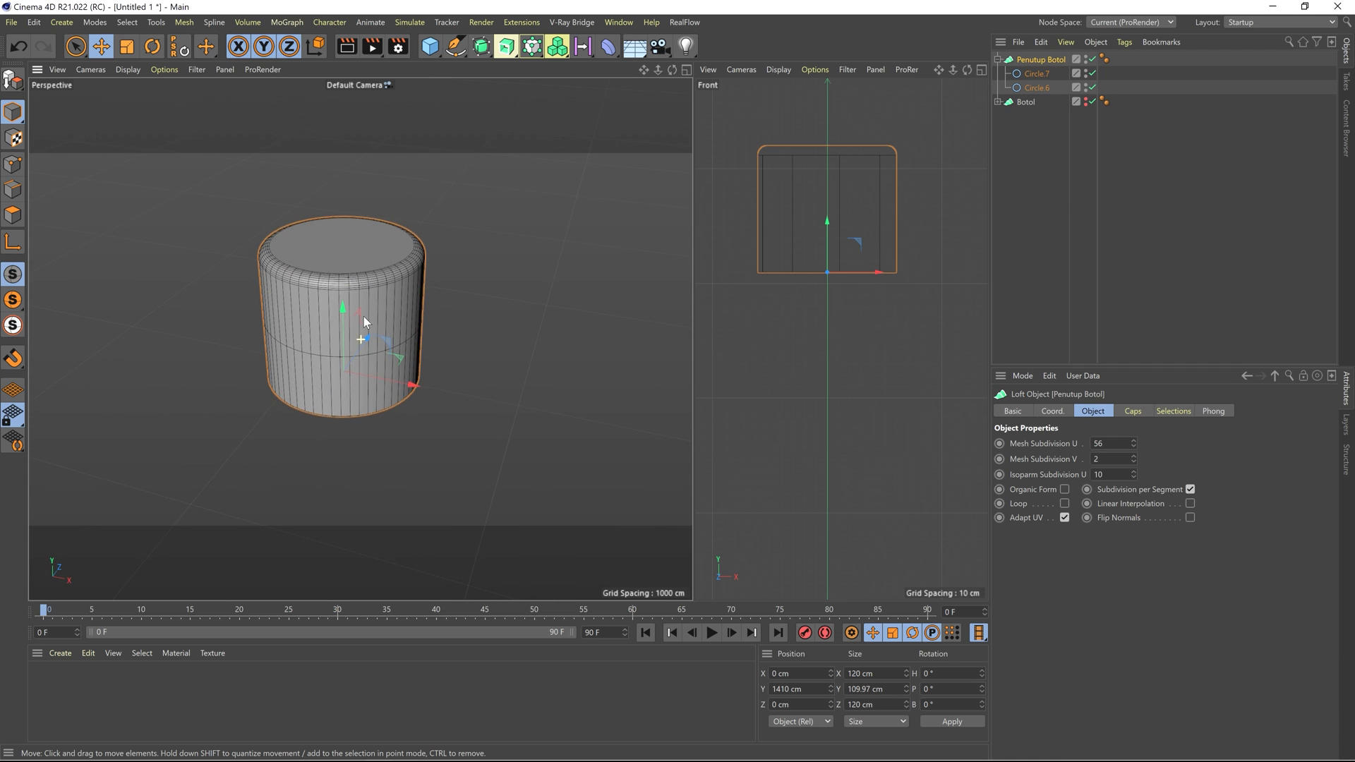
{"action": "middle_click_drag", "start_coordinate": [364, 308], "coordinate": [357, 342], "text": "alt"}
{"action": "scroll", "coordinate": [358, 342], "scroll_direction": "up", "scroll_amount": 2}
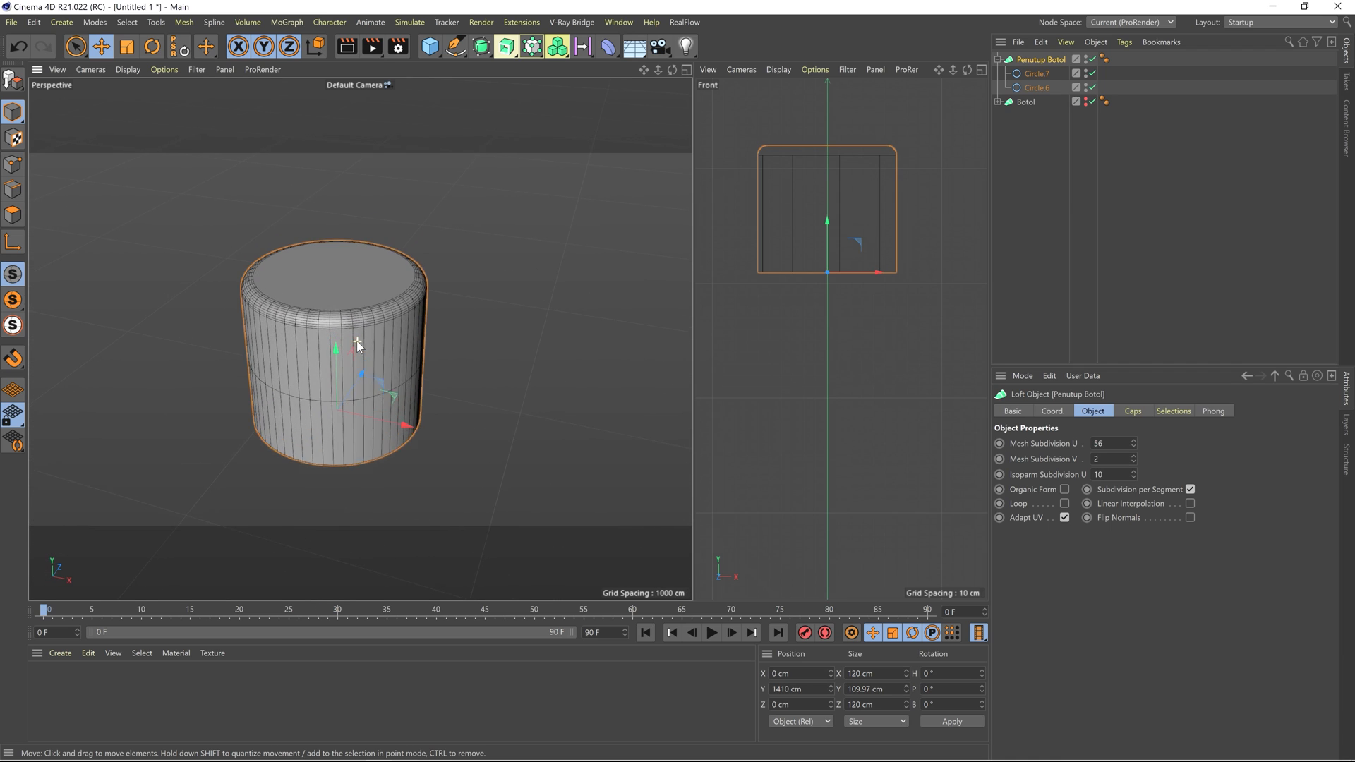
- Make the Botol loft visible again and view the whole bottle with its cap
{"action": "left_click", "coordinate": [1040, 102]}
{"action": "left_click", "coordinate": [1085, 101]}
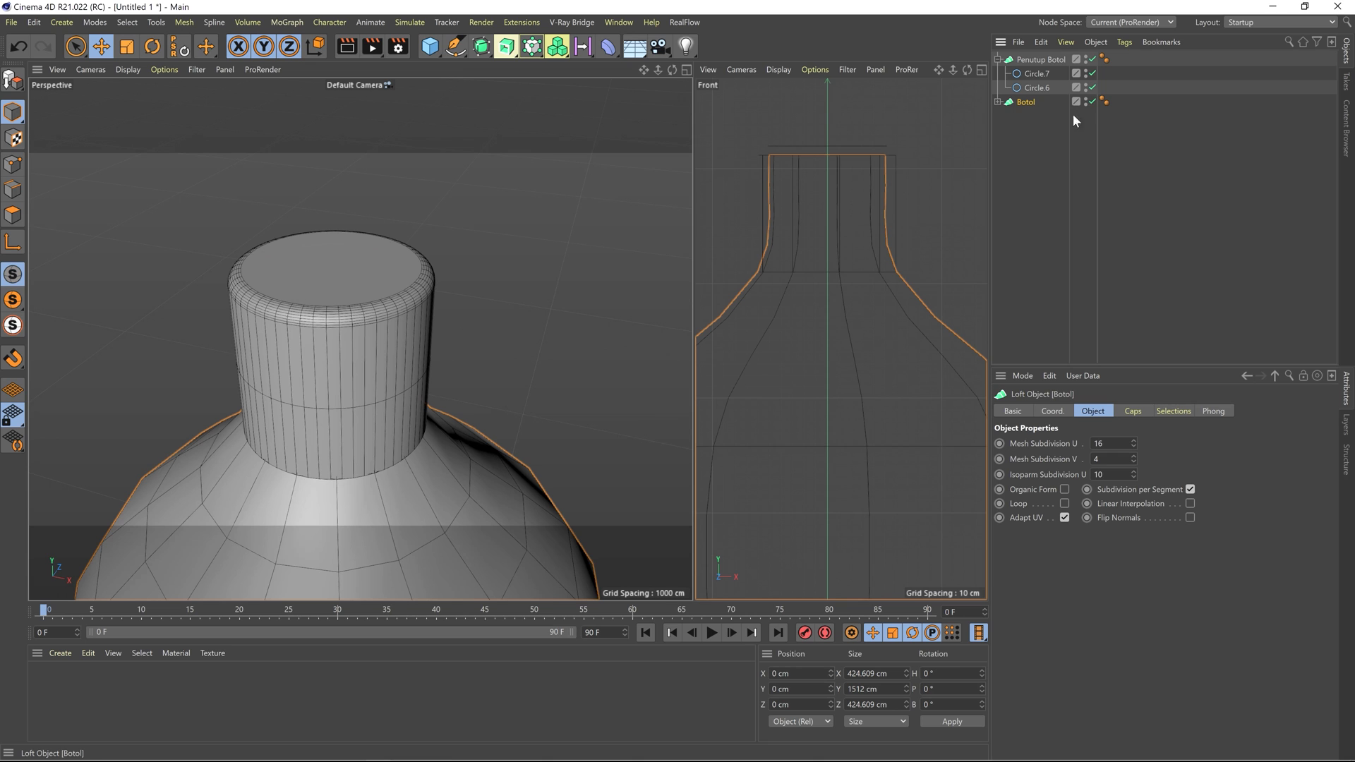
{"action": "scroll", "coordinate": [375, 344], "scroll_direction": "down", "scroll_amount": 5}
{"action": "scroll", "coordinate": [371, 414], "scroll_direction": "down", "scroll_amount": 3}
{"action": "middle_click_drag", "start_coordinate": [374, 385], "coordinate": [375, 204], "text": "alt"}
{"action": "left_click_drag", "start_coordinate": [375, 290], "coordinate": [407, 272], "text": "alt"}
{"action": "scroll", "coordinate": [371, 294], "scroll_direction": "down", "scroll_amount": 2}
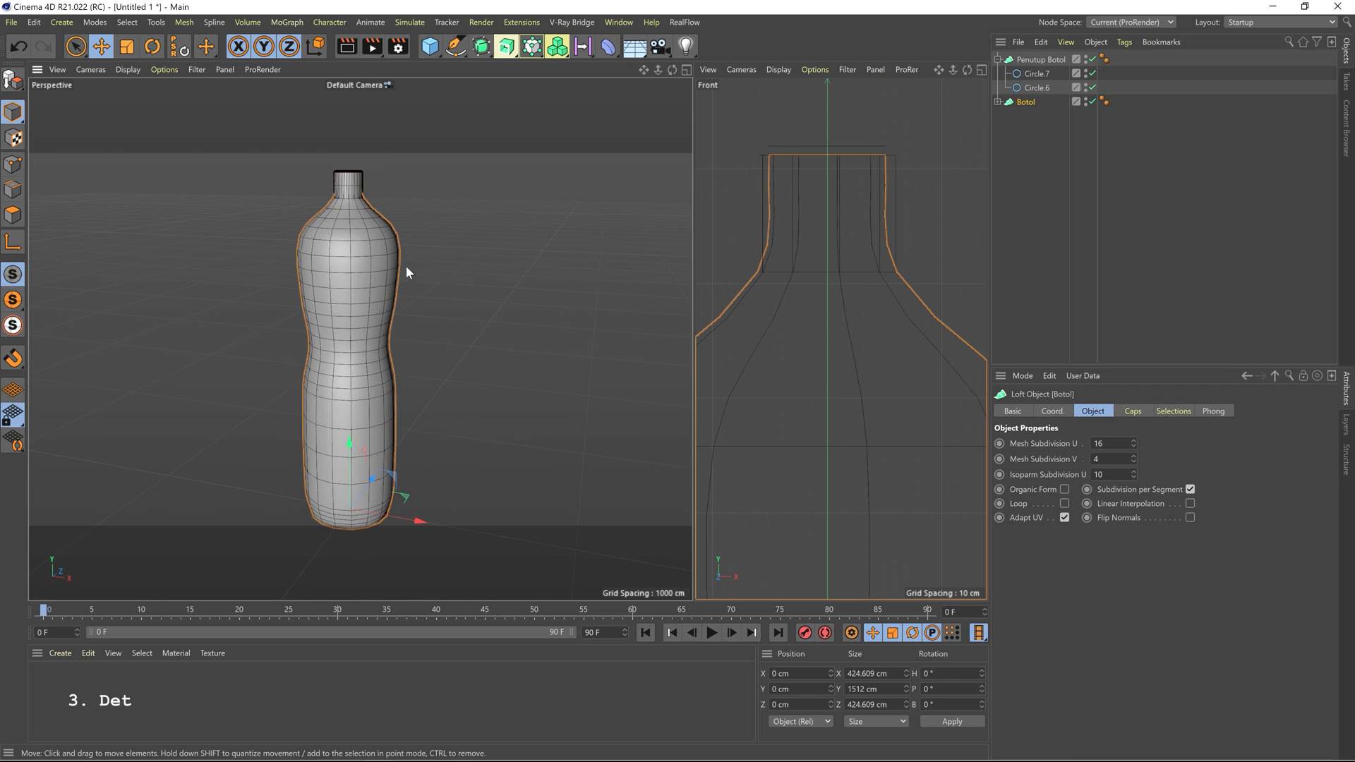
- Reduce the radius of Circle.5 in the Botol loft to about 170 cm
{"action": "scroll", "coordinate": [840, 254], "scroll_direction": "down", "scroll_amount": 8}
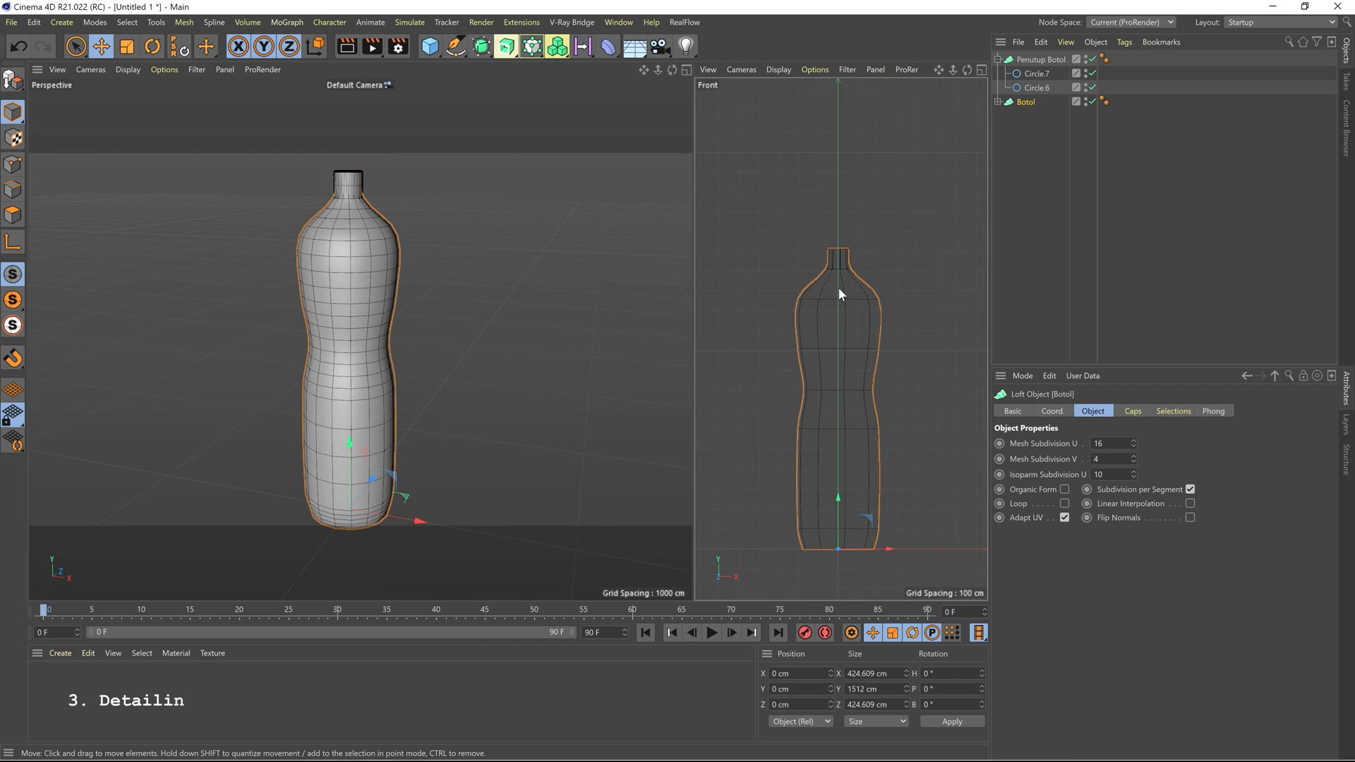
{"action": "scroll", "coordinate": [851, 371], "scroll_direction": "up", "scroll_amount": 6}
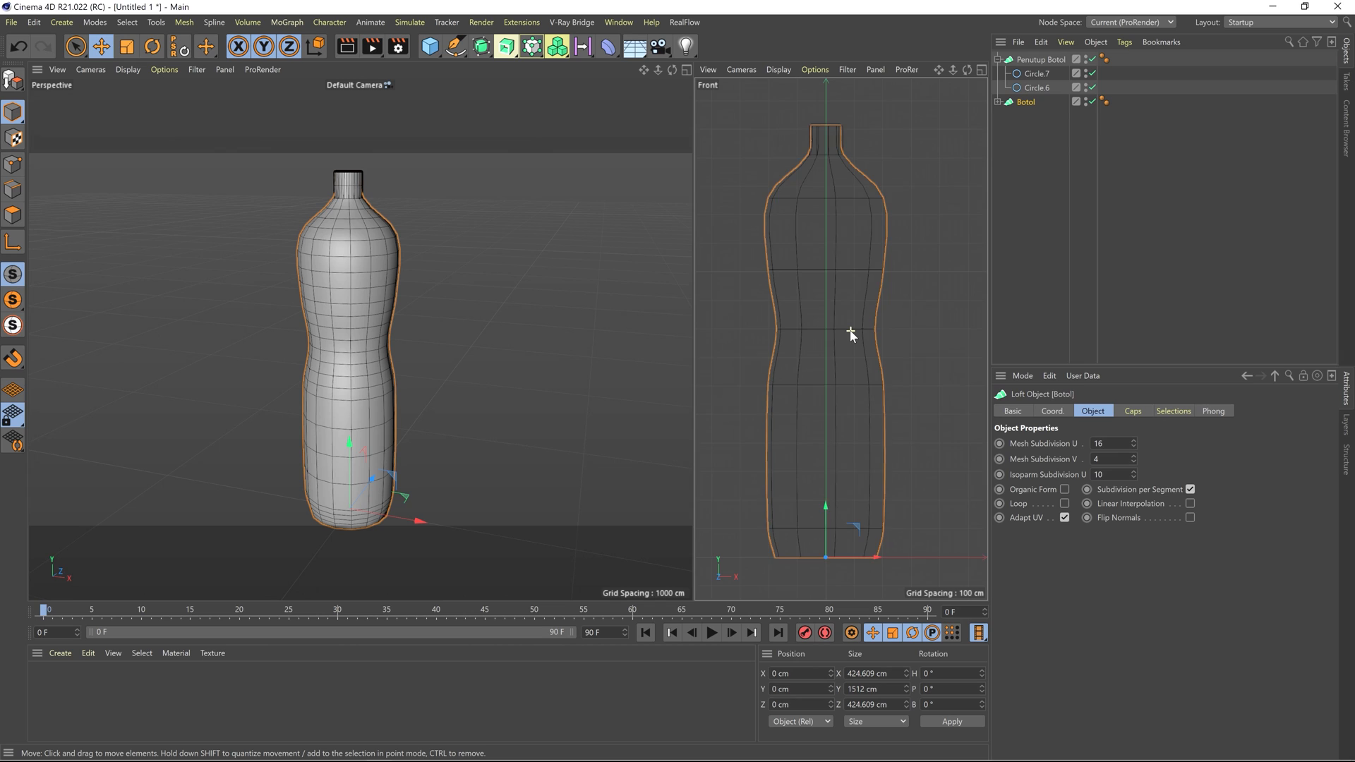
{"action": "scroll", "coordinate": [850, 329], "scroll_direction": "down", "scroll_amount": 2}
{"action": "scroll", "coordinate": [849, 324], "scroll_direction": "down", "scroll_amount": 1}
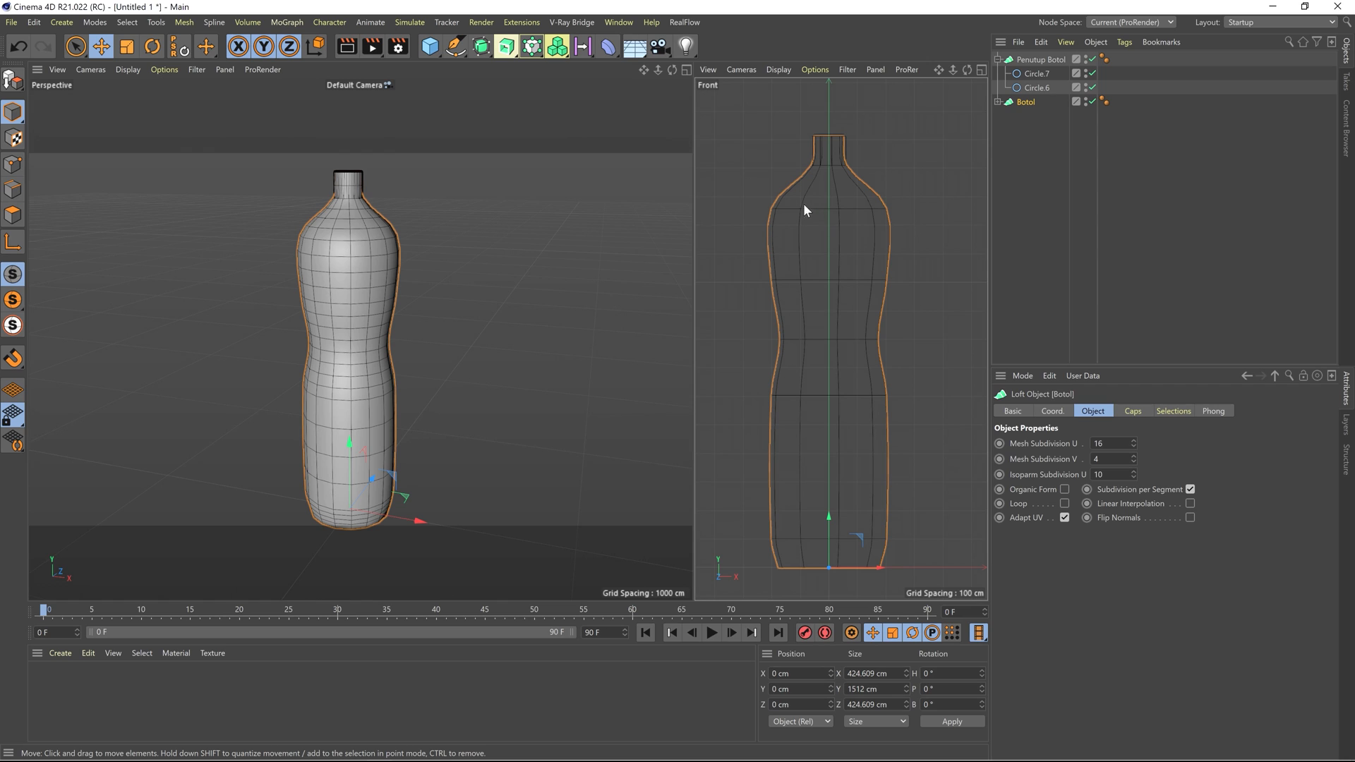
{"action": "left_click", "coordinate": [998, 102]}
{"action": "left_click", "coordinate": [1036, 144]}
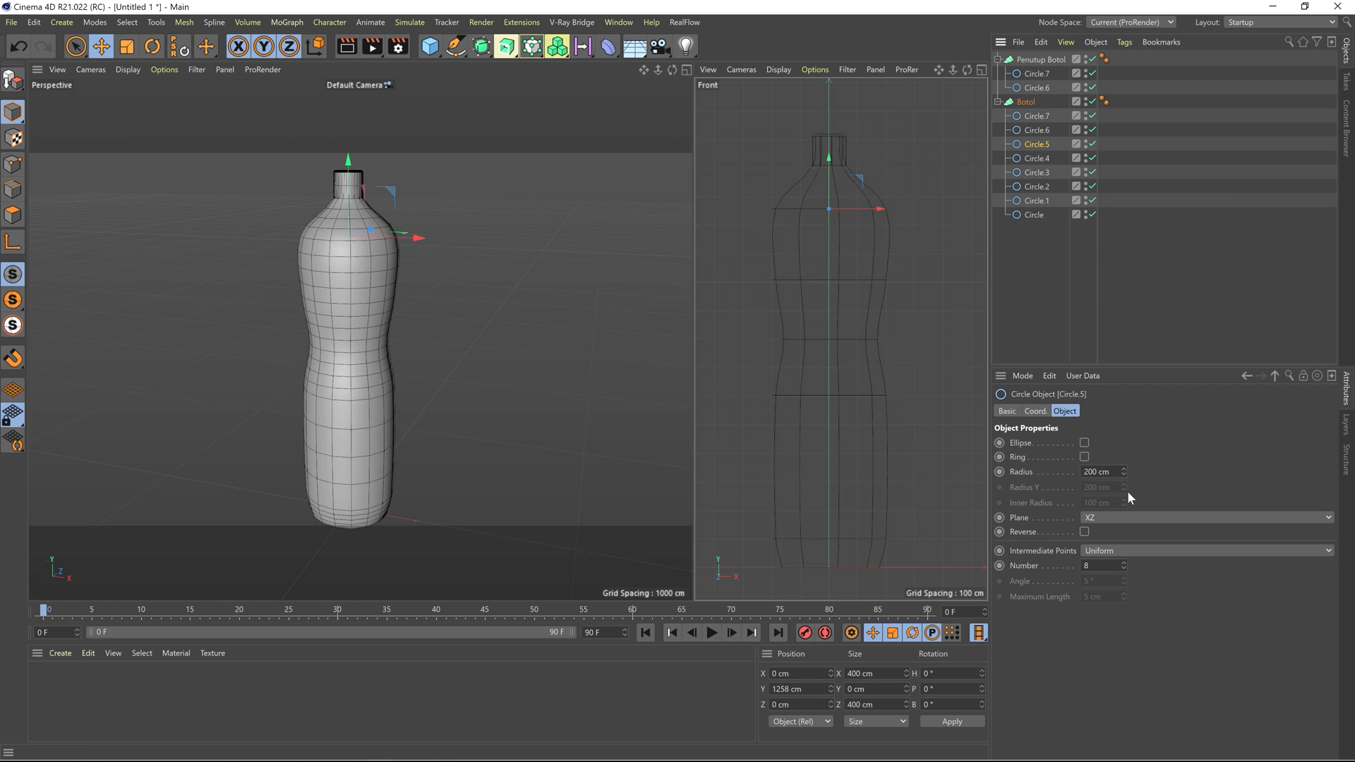
{"action": "left_click_drag", "start_coordinate": [1123, 473], "coordinate": [1123, 473]}
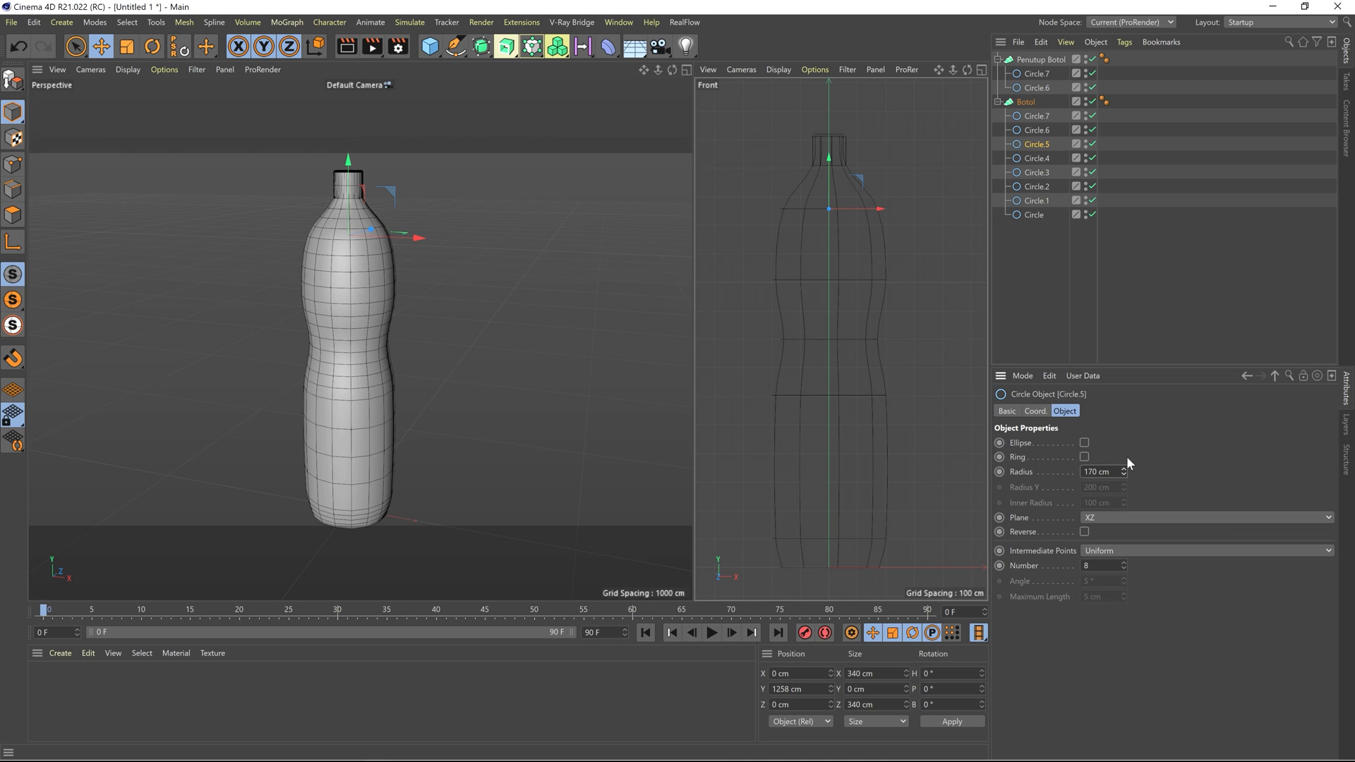
- Set the radius of Circle.4 in the Botol loft to about 191 cm
{"action": "left_click", "coordinate": [1037, 157]}
{"action": "left_click_drag", "start_coordinate": [1124, 473], "coordinate": [1124, 475]}
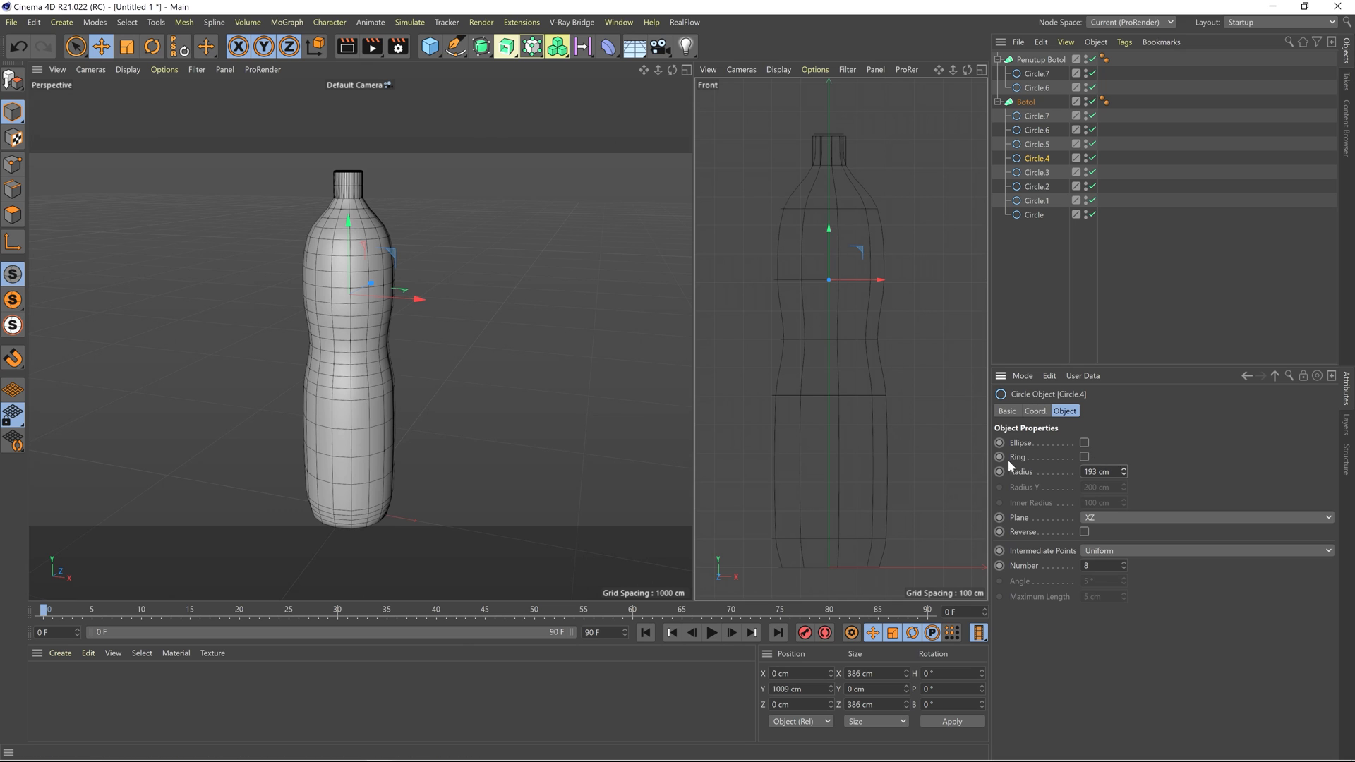
{"action": "left_click_drag", "start_coordinate": [593, 381], "coordinate": [575, 349], "text": "alt"}
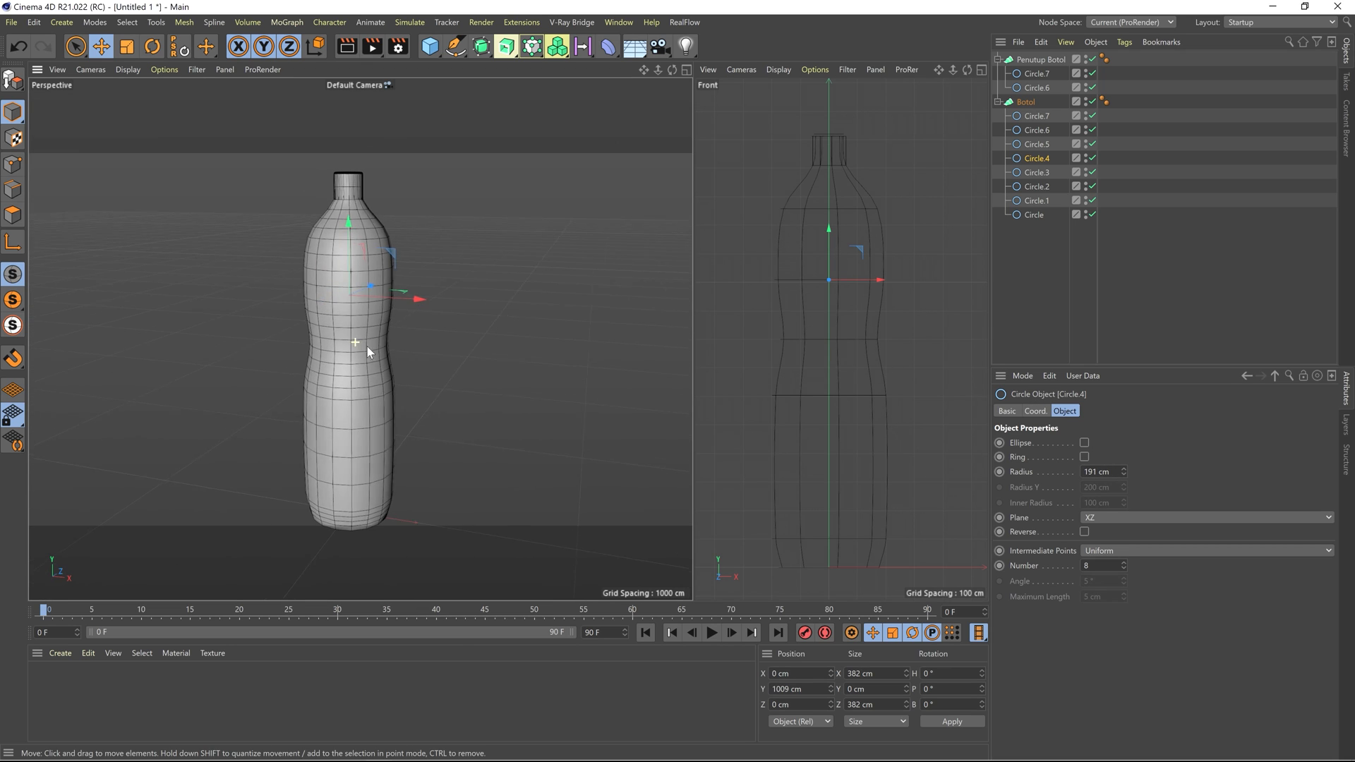
- Raise Circle.6 of the Penutup Botol loft to a Y position of about 25 cm, shortening the cap from below
{"action": "left_click", "coordinate": [1041, 59]}
{"action": "scroll", "coordinate": [341, 205], "scroll_direction": "up", "scroll_amount": 6}
{"action": "left_click_drag", "start_coordinate": [387, 226], "coordinate": [398, 383], "text": "alt"}
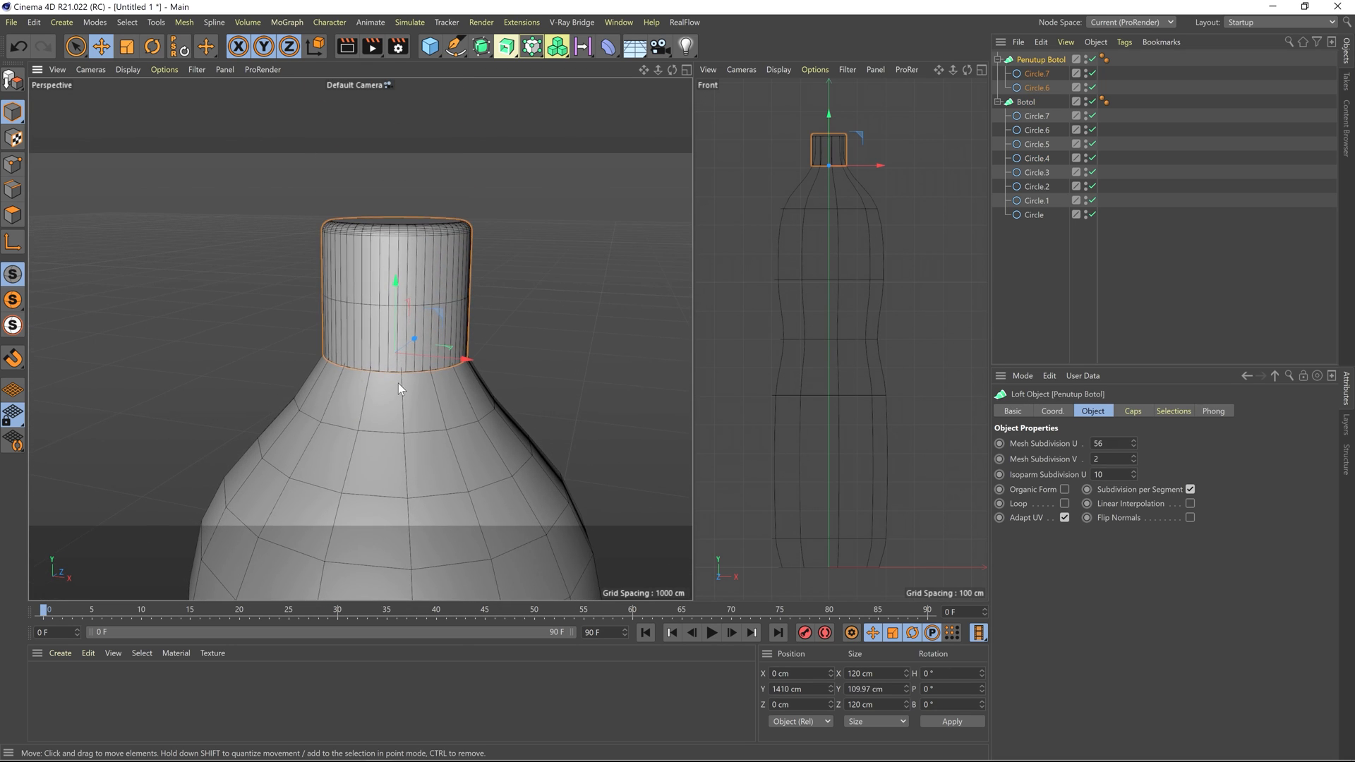
{"action": "left_click", "coordinate": [1039, 88]}
{"action": "left_click_drag", "start_coordinate": [393, 300], "coordinate": [392, 269]}
{"action": "left_click_drag", "start_coordinate": [395, 380], "coordinate": [411, 322], "text": "alt"}
{"action": "scroll", "coordinate": [362, 341], "scroll_direction": "up", "scroll_amount": 4}
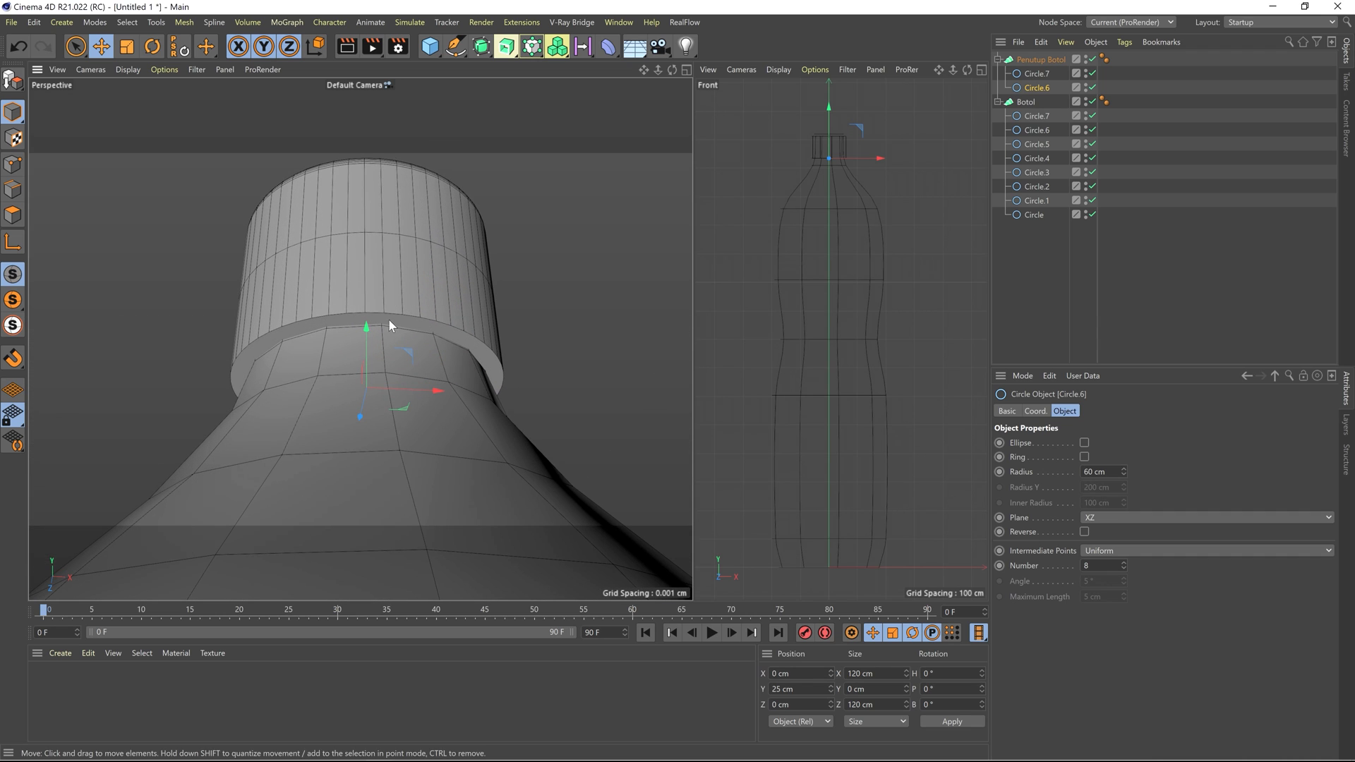
- Set the radius of Circle.6 and Circle.7 in the Penutup Botol loft to 57 cm and view the whole bottle
{"action": "left_click", "coordinate": [1037, 75]}
{"action": "left_click", "coordinate": [1037, 88]}
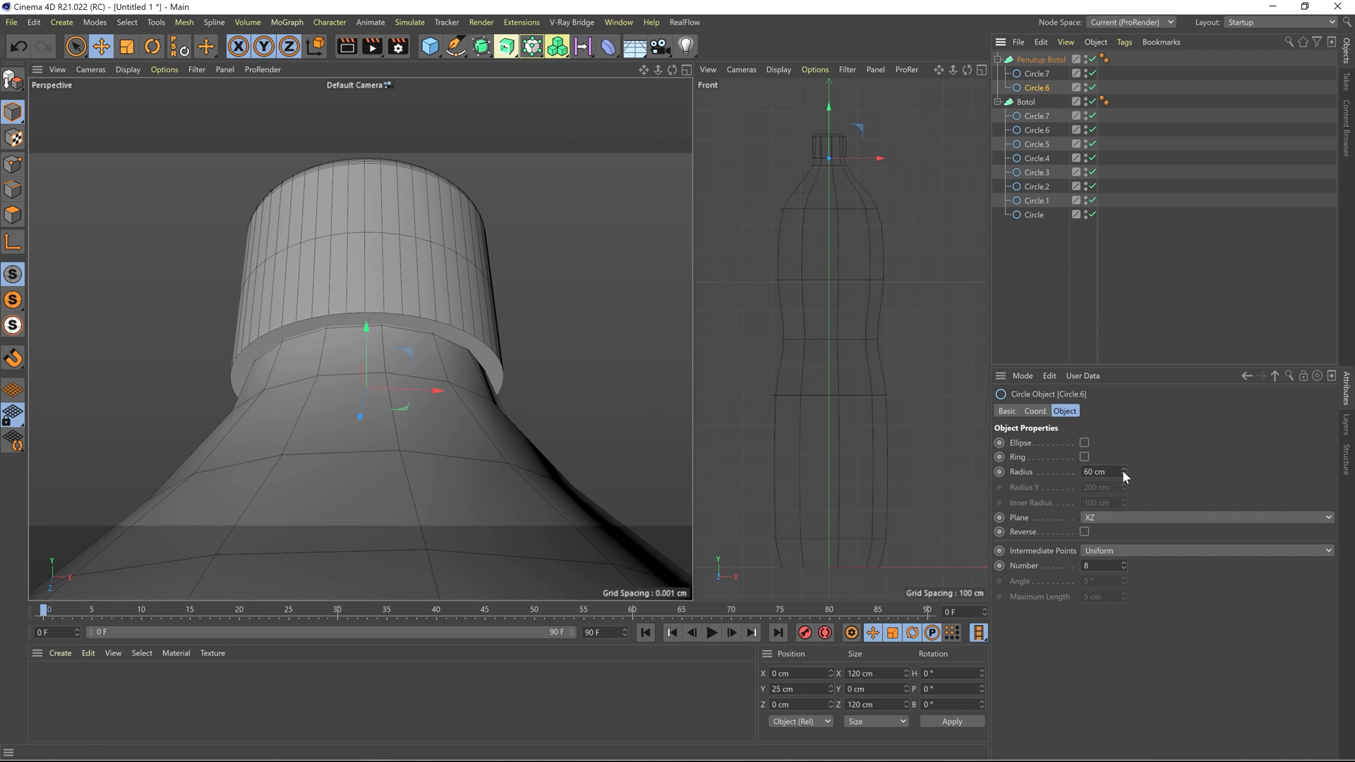
{"action": "left_click_drag", "start_coordinate": [1122, 473], "coordinate": [1124, 474]}
{"action": "left_click", "coordinate": [1036, 73]}
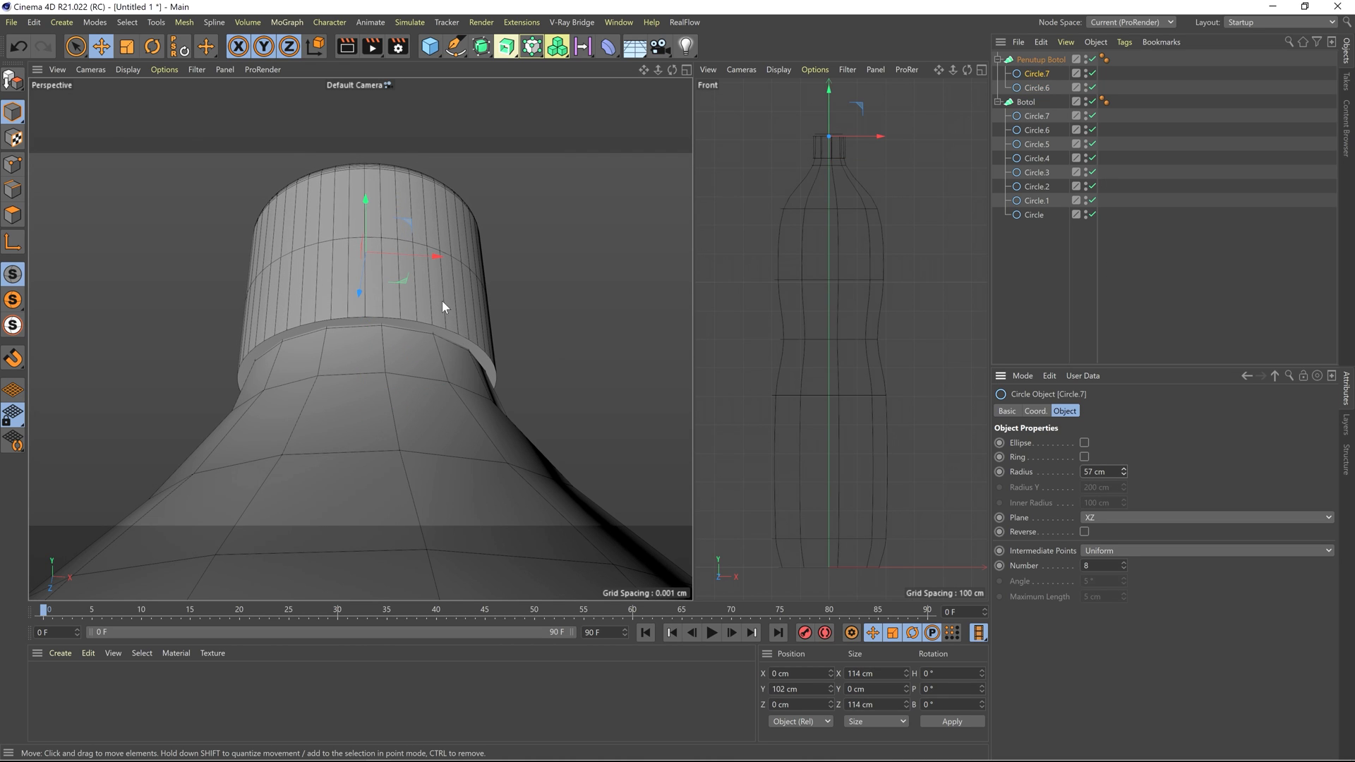
{"action": "scroll", "coordinate": [442, 300], "scroll_direction": "down", "scroll_amount": 10}
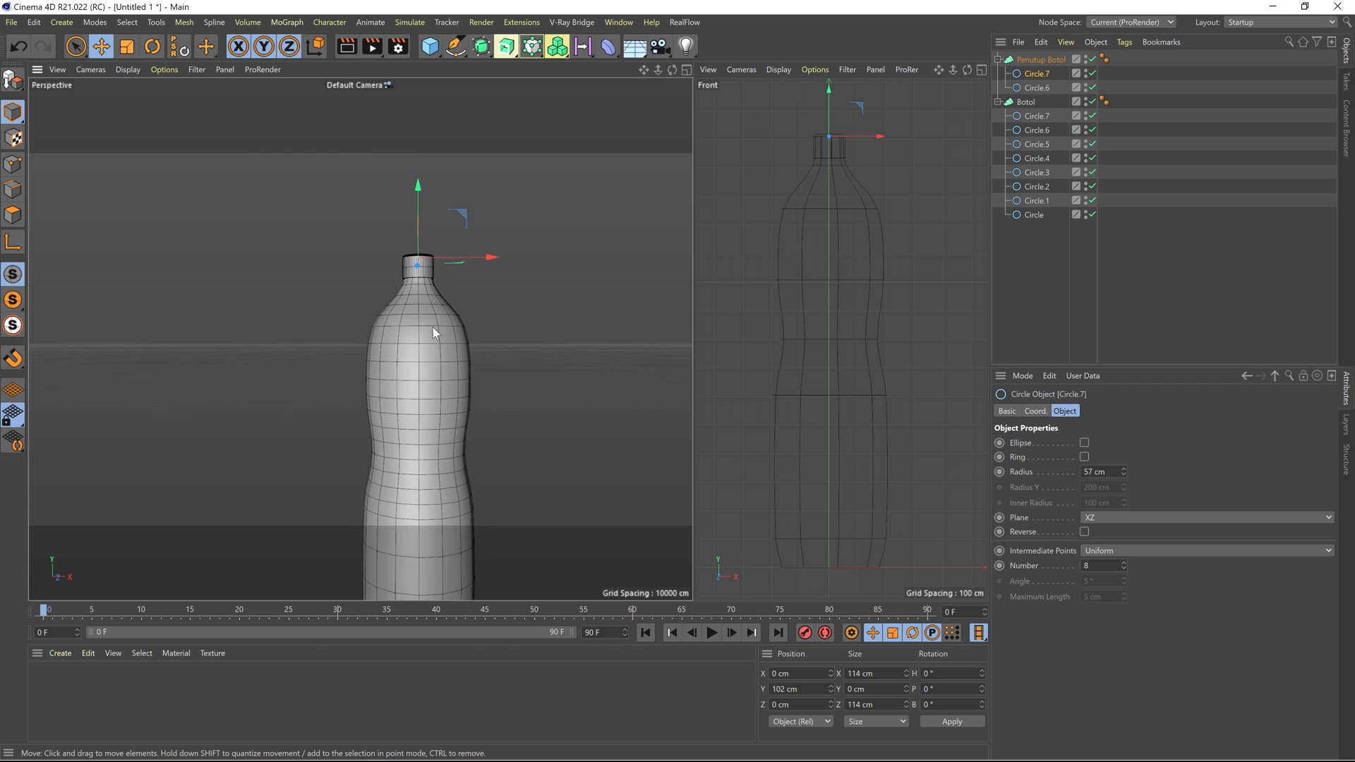
{"action": "scroll", "coordinate": [433, 327], "scroll_direction": "down", "scroll_amount": 5}
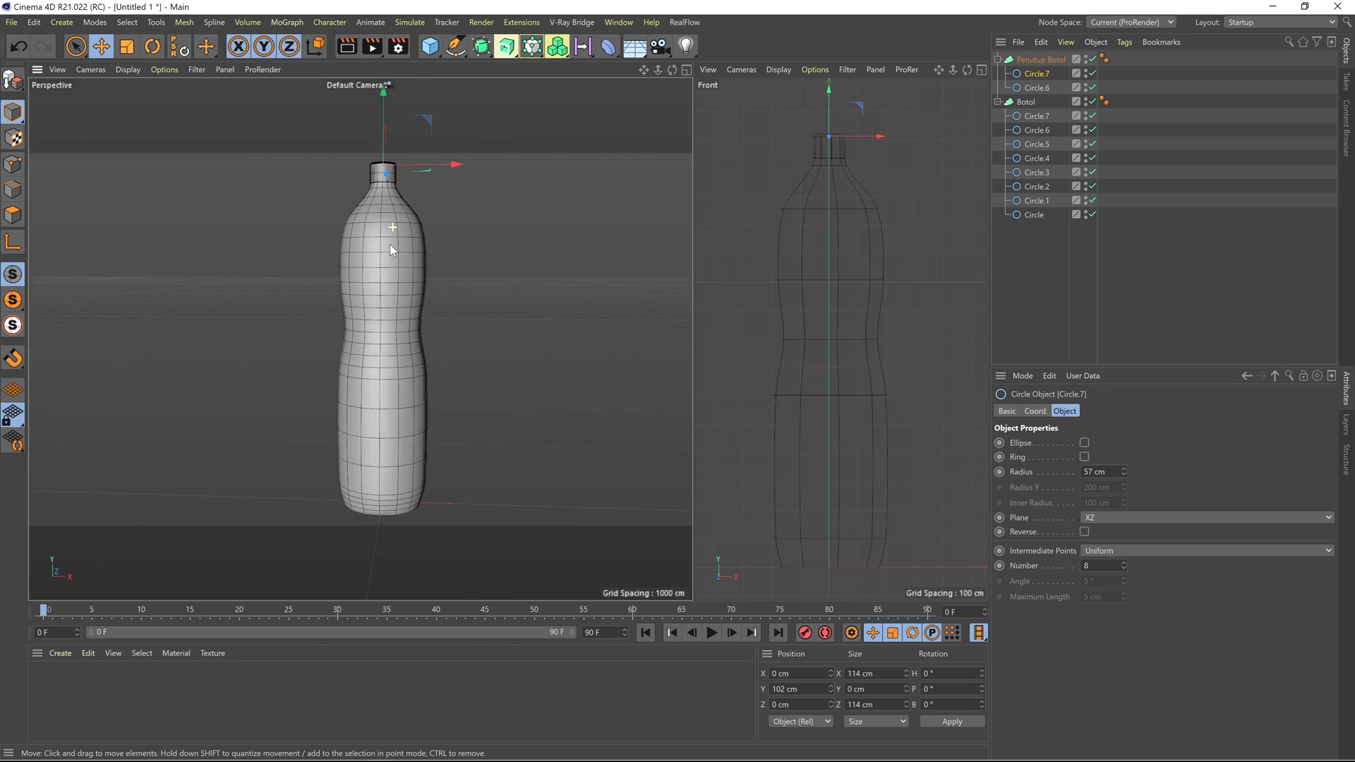
{"action": "middle_click_drag", "start_coordinate": [390, 244], "coordinate": [395, 257], "text": "alt"}
{"action": "left_click_drag", "start_coordinate": [429, 381], "coordinate": [405, 395], "text": "alt"}
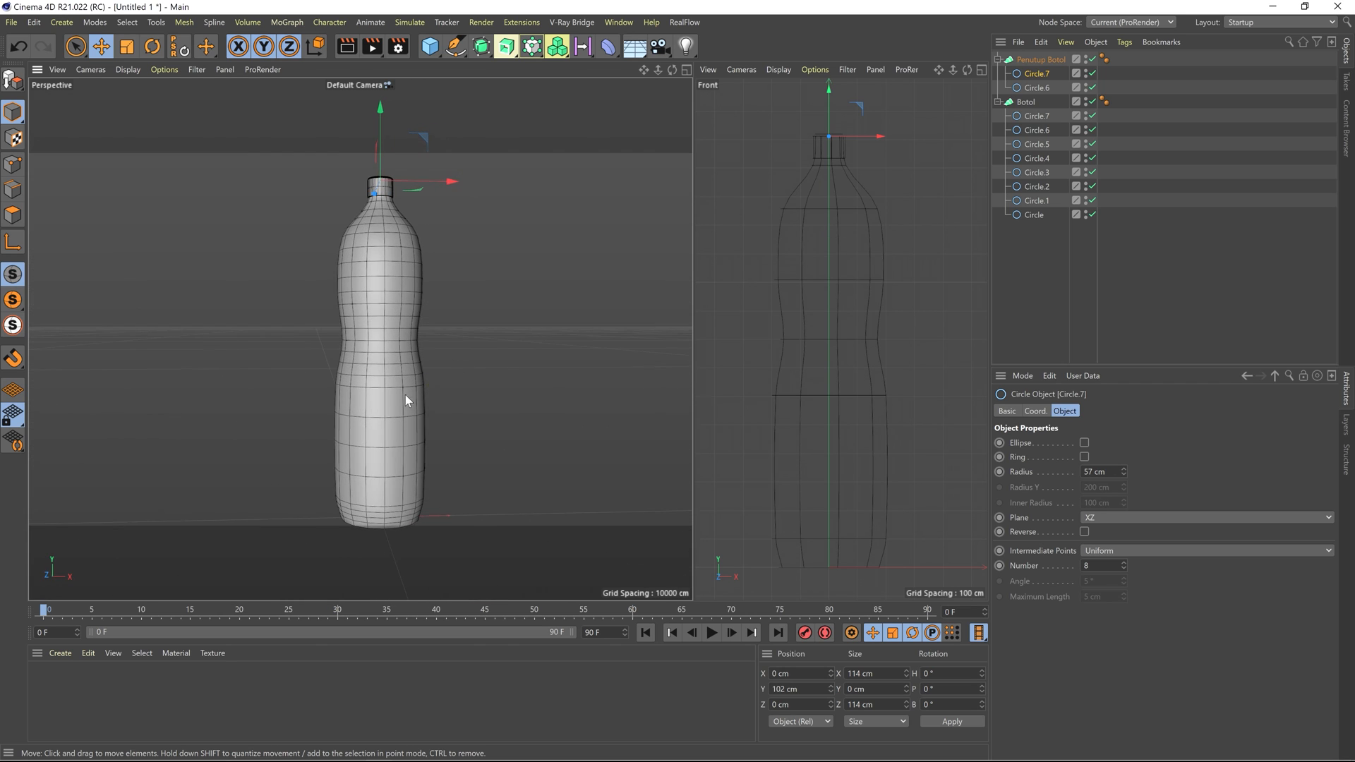
- Set Mesh Subdivision U of the Botol loft to 75 and display the perspective view in Gouraud Shading without lines
{"action": "left_click", "coordinate": [998, 60]}
{"action": "left_click", "coordinate": [1026, 74]}
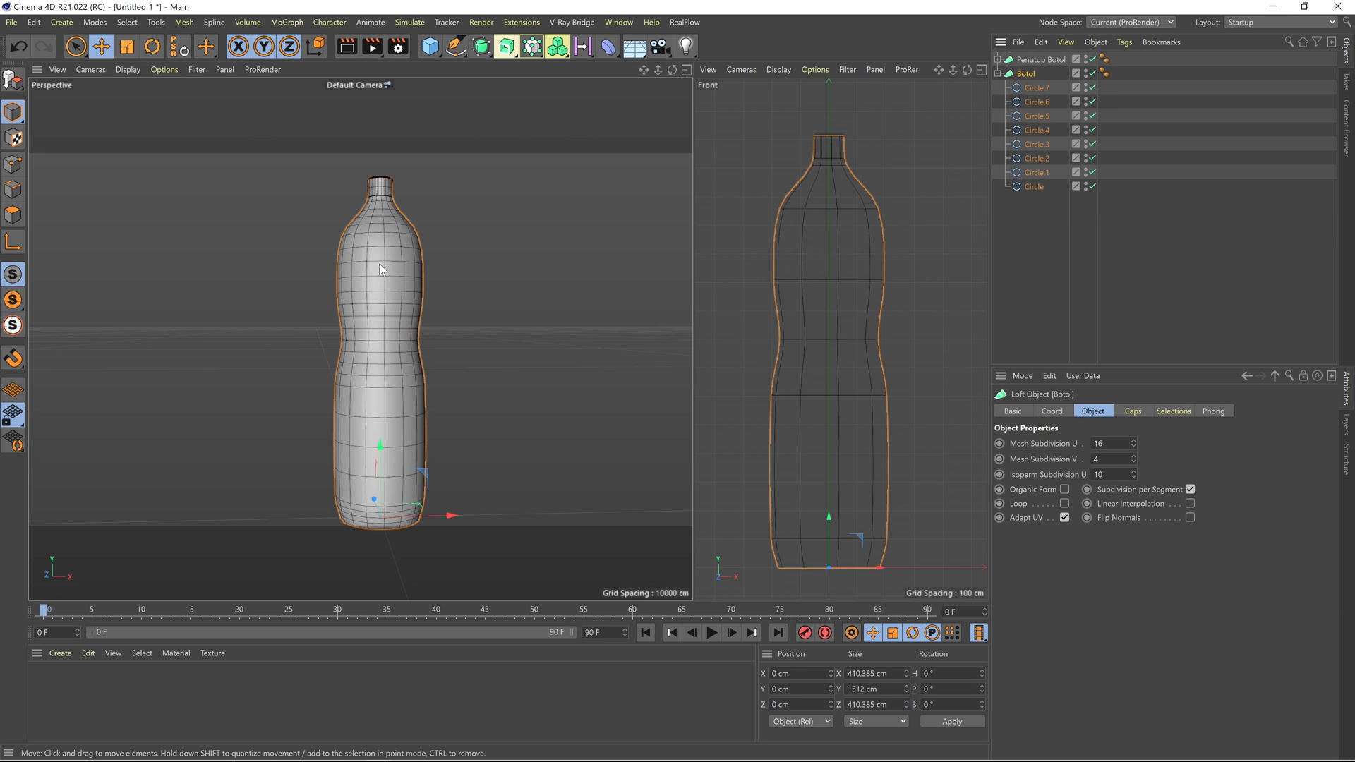
{"action": "left_click", "coordinate": [1134, 441]}
{"action": "left_click_drag", "start_coordinate": [1135, 443], "coordinate": [1134, 443]}
{"action": "left_click", "coordinate": [128, 70]}
{"action": "left_click", "coordinate": [152, 92]}
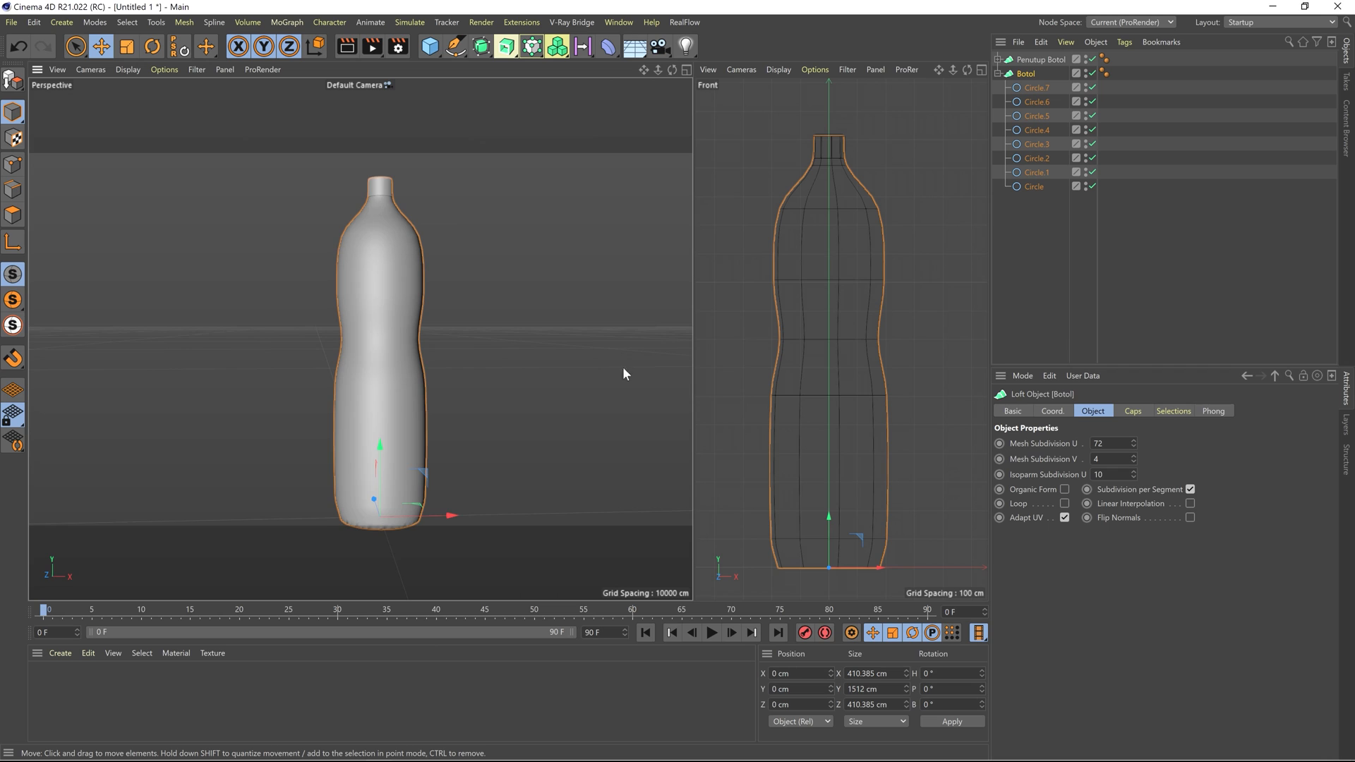
{"action": "mouse_move", "coordinate": [623, 366]}
{"action": "left_mouse_down", "text": "alt"}
{"action": "mouse_move", "coordinate": [247, 359]}
{"action": "mouse_move", "coordinate": [600, 388]}
{"action": "left_mouse_up", "text": "alt"}
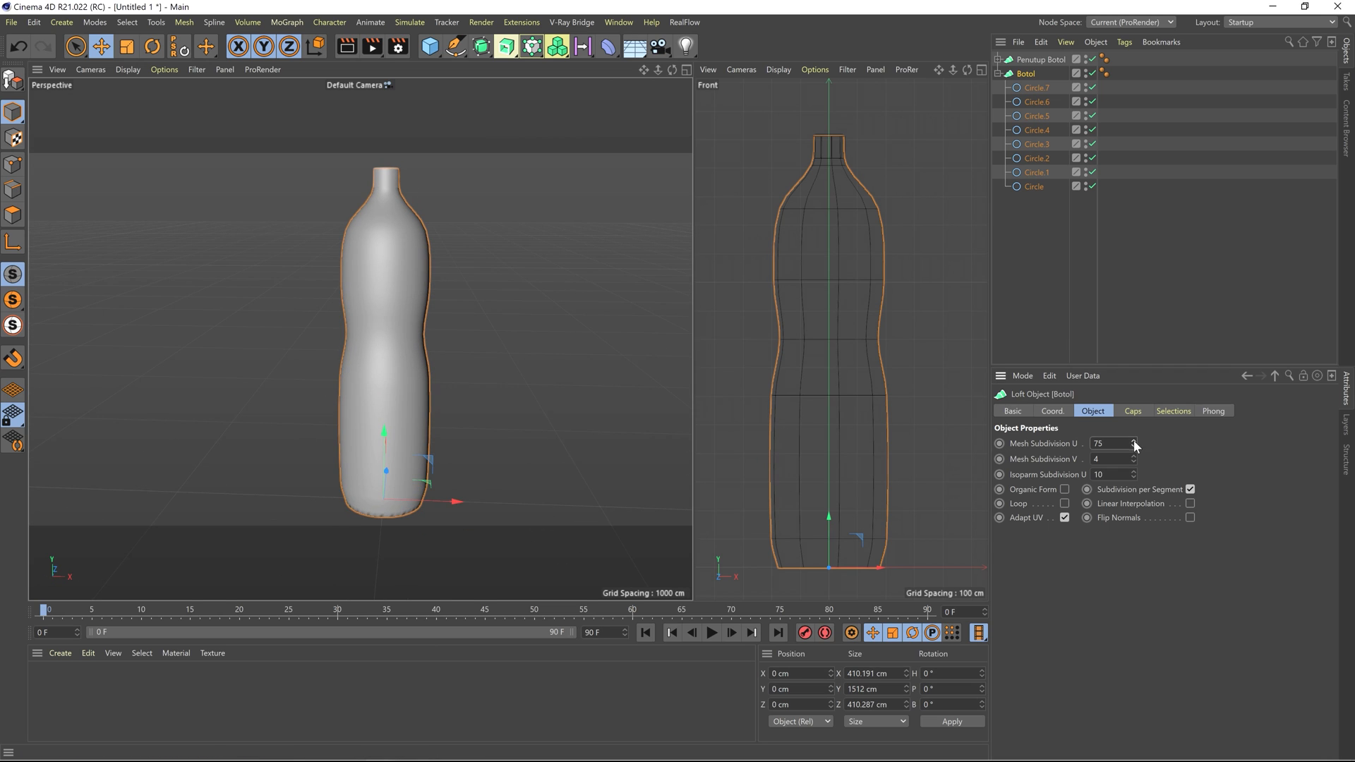
- Set Mesh Subdivision V of the Botol loft to 37 with mesh lines shown, and return the view to plain Gouraud Shading
{"action": "left_click", "coordinate": [130, 70]}
{"action": "left_click", "coordinate": [152, 106]}
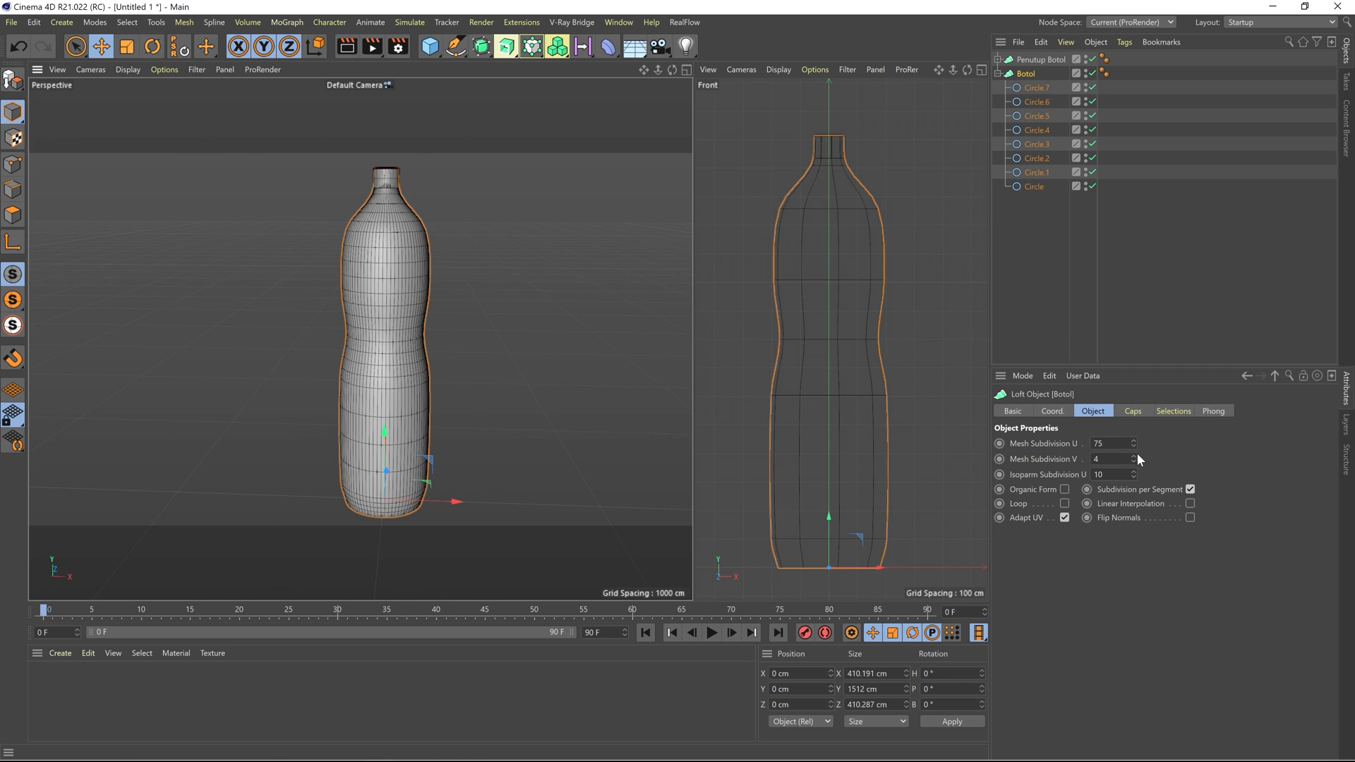
{"action": "left_click_drag", "start_coordinate": [1136, 455], "coordinate": [1134, 457]}
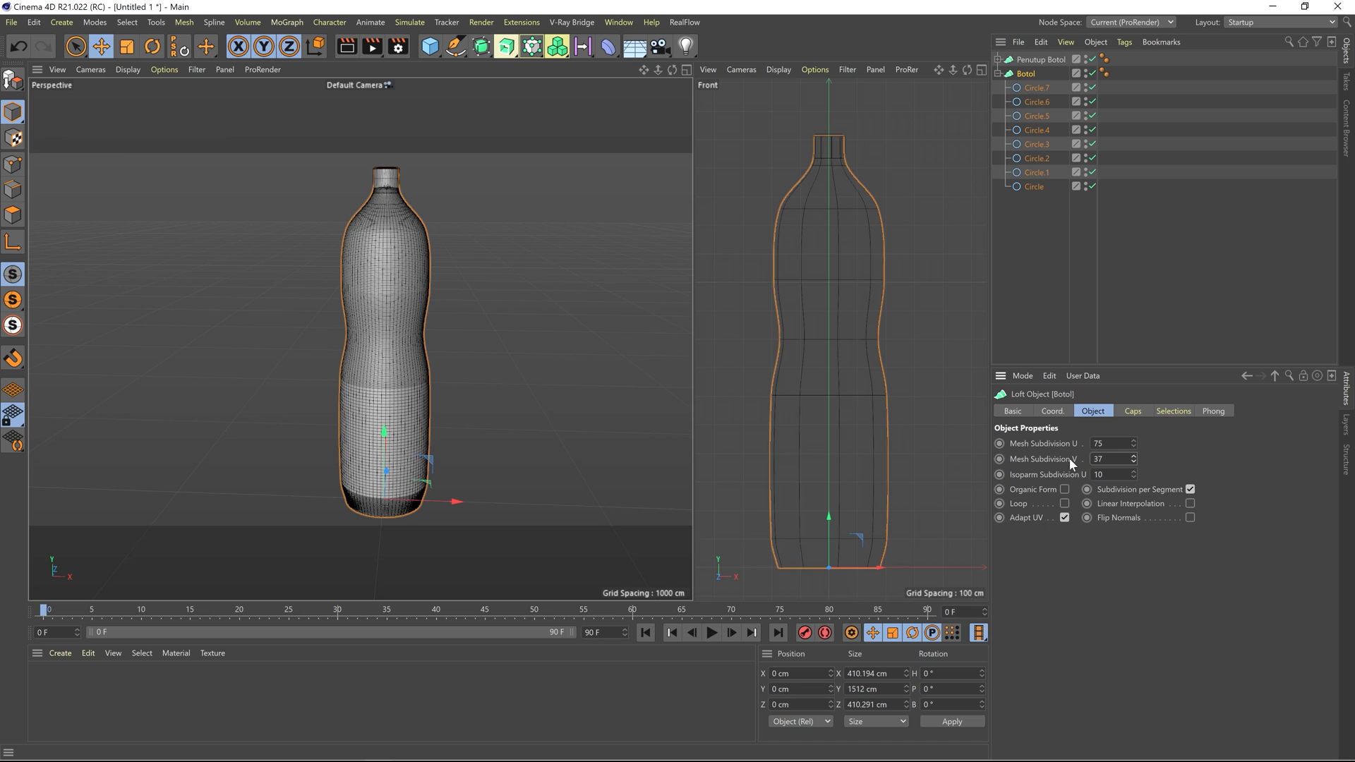
{"action": "left_click", "coordinate": [127, 70]}
{"action": "left_click", "coordinate": [152, 92]}
{"action": "mouse_move", "coordinate": [398, 334]}
{"action": "left_mouse_down", "text": "alt"}
{"action": "mouse_move", "coordinate": [421, 323]}
{"action": "mouse_move", "coordinate": [397, 324]}
{"action": "left_mouse_up", "text": "alt"}
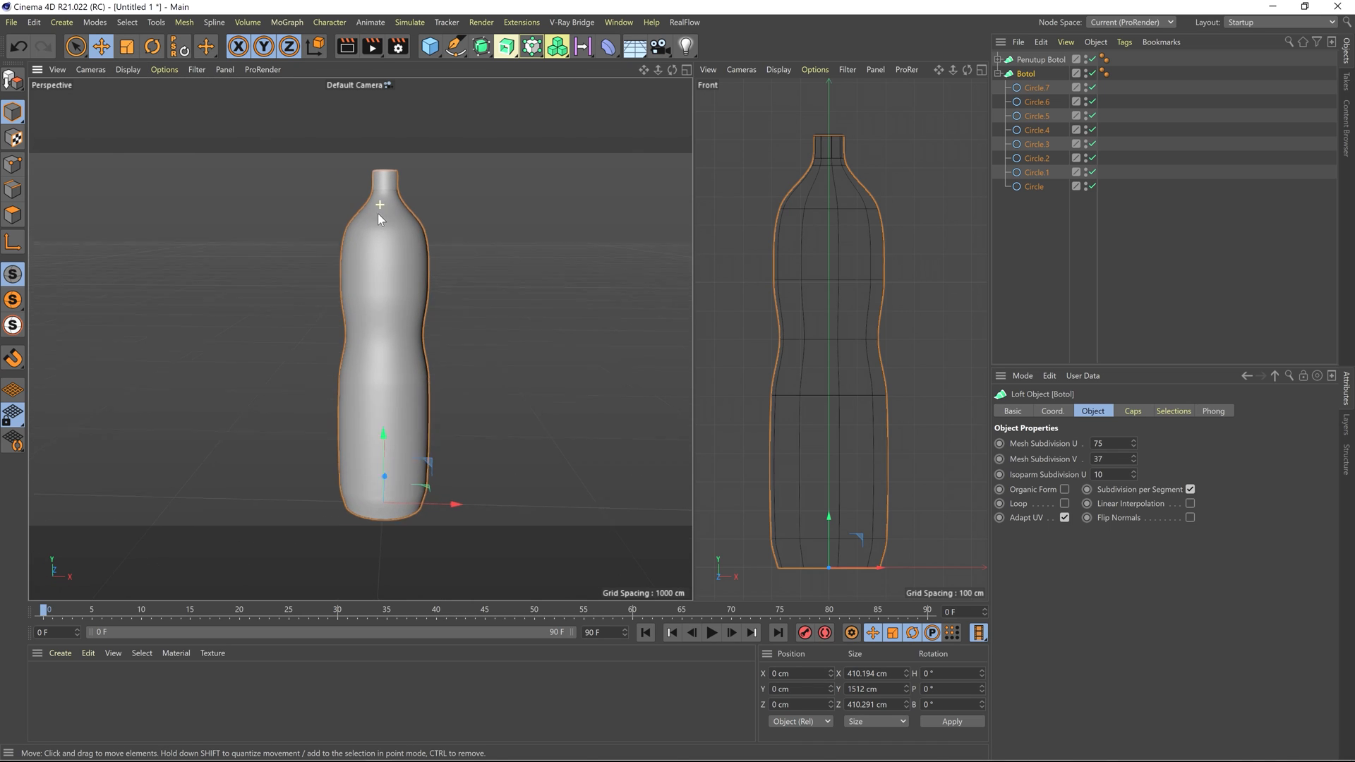
{"action": "left_click_drag", "start_coordinate": [378, 213], "coordinate": [373, 347], "text": "alt"}
{"action": "left_click_drag", "start_coordinate": [392, 202], "coordinate": [374, 299], "text": "alt"}
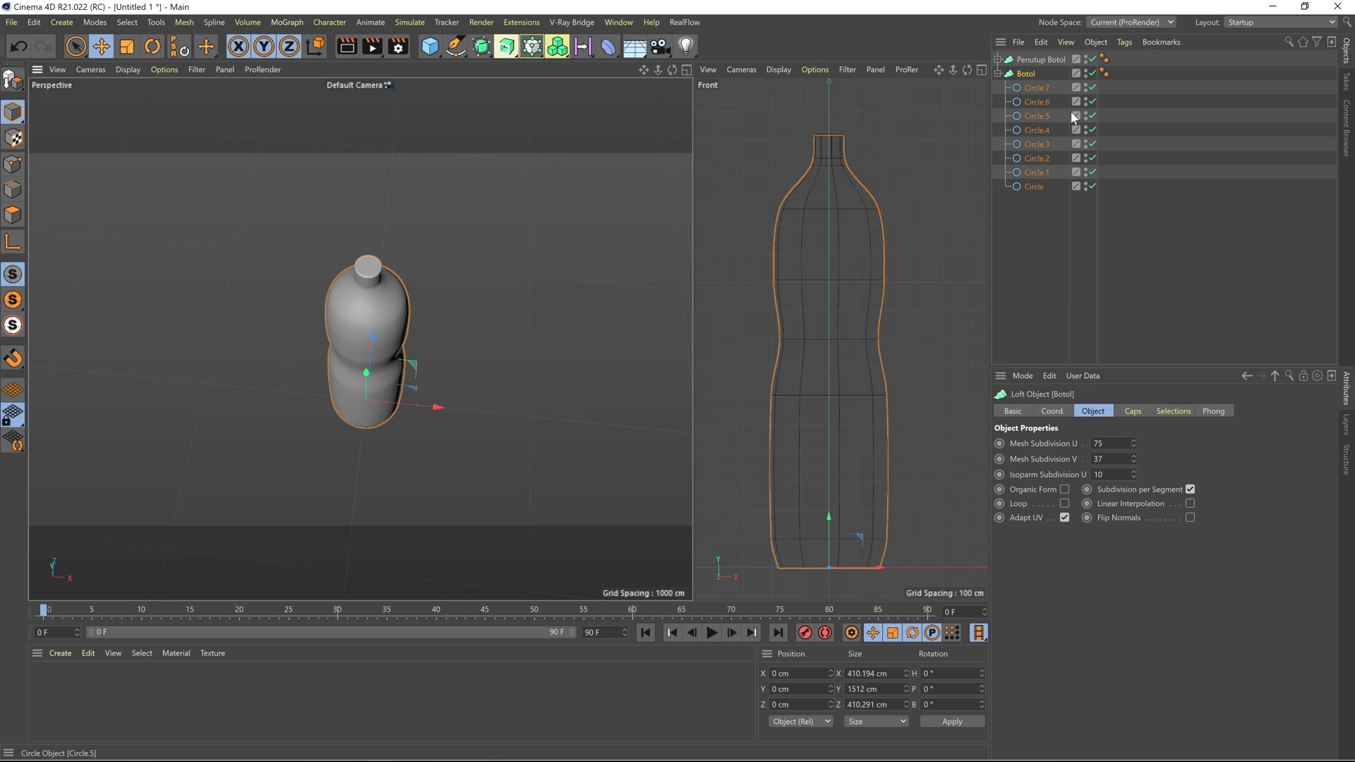
- Collapse the Botol hierarchy and hide the Penutup Botol cap loft
{"action": "left_click", "coordinate": [995, 74]}
{"action": "left_click", "coordinate": [1066, 59]}
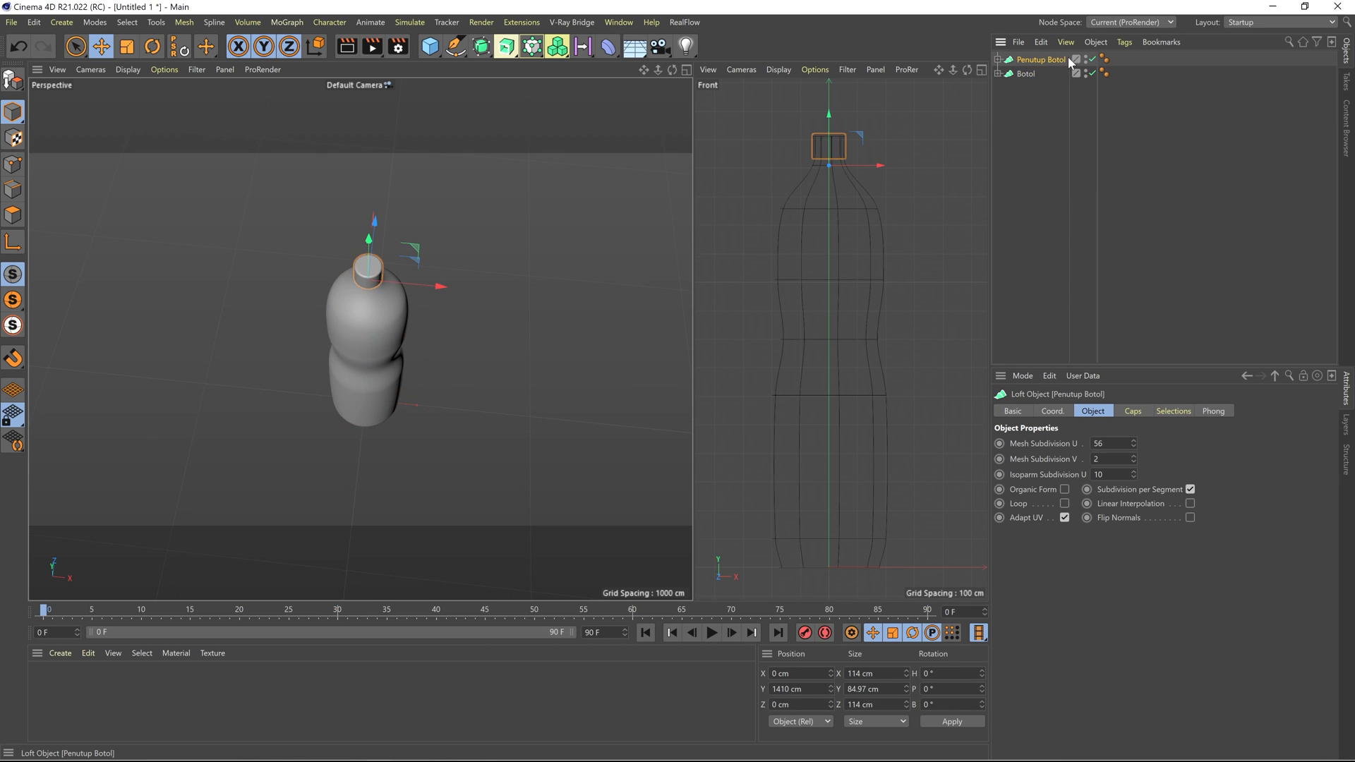
{"action": "left_click", "coordinate": [1085, 60]}
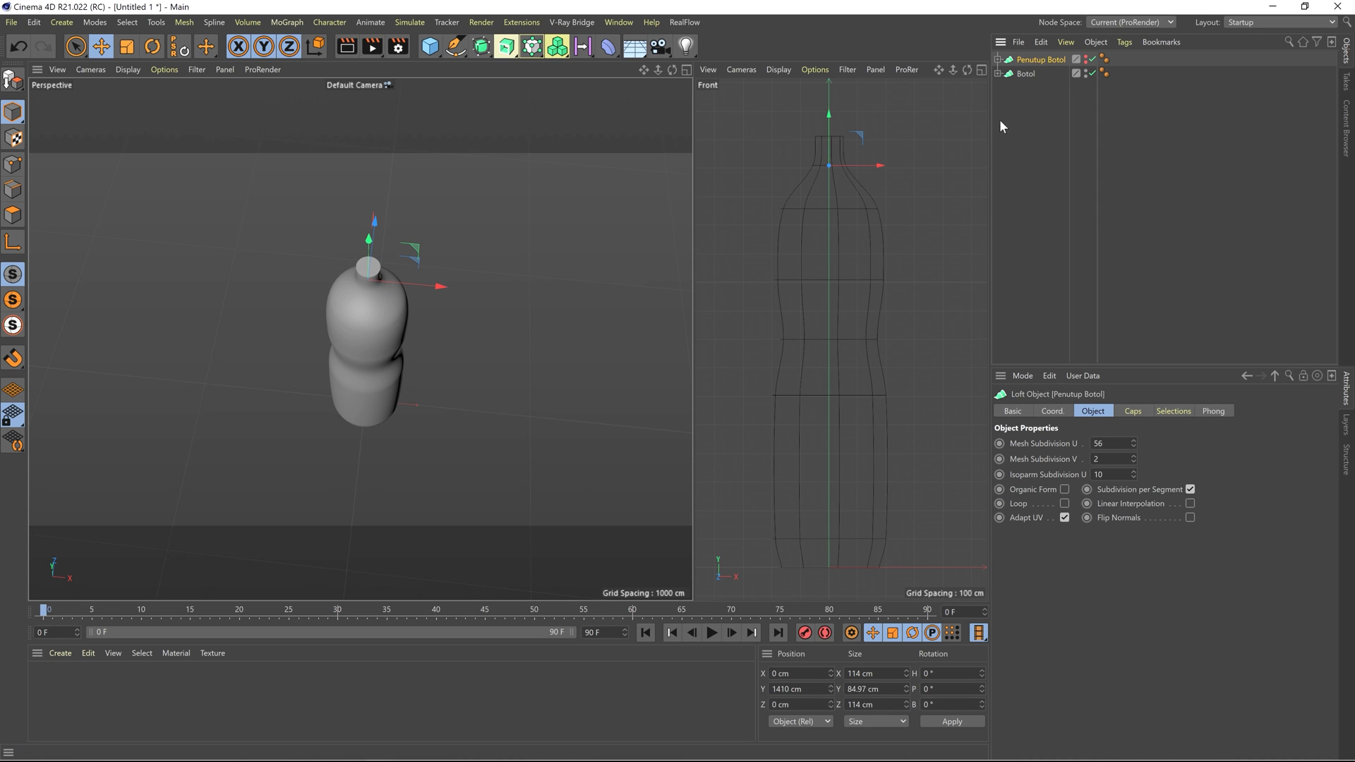
- Duplicate the Botol loft, then hide and disable the lower copy
{"action": "left_click", "coordinate": [1029, 73]}
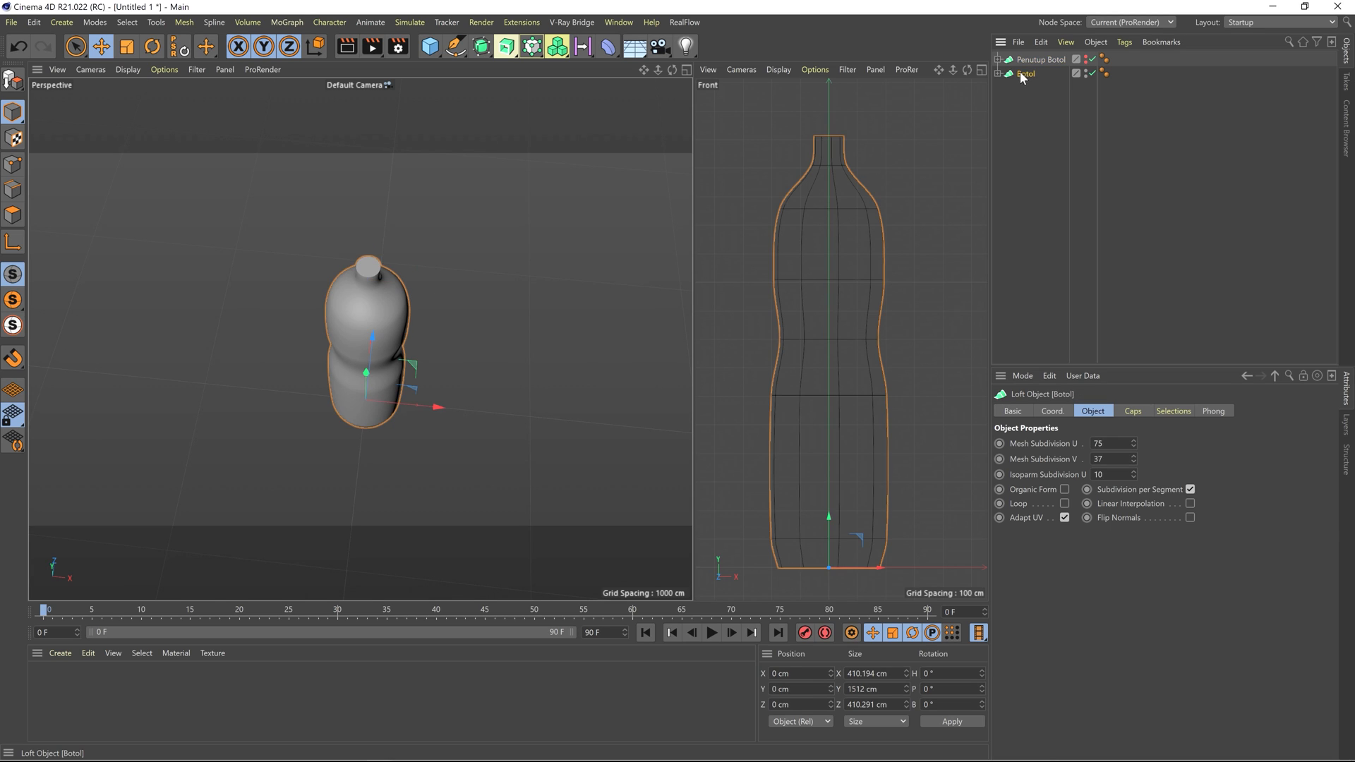
{"action": "left_click_drag", "start_coordinate": [1021, 99], "coordinate": [1021, 97], "text": "ctrl"}
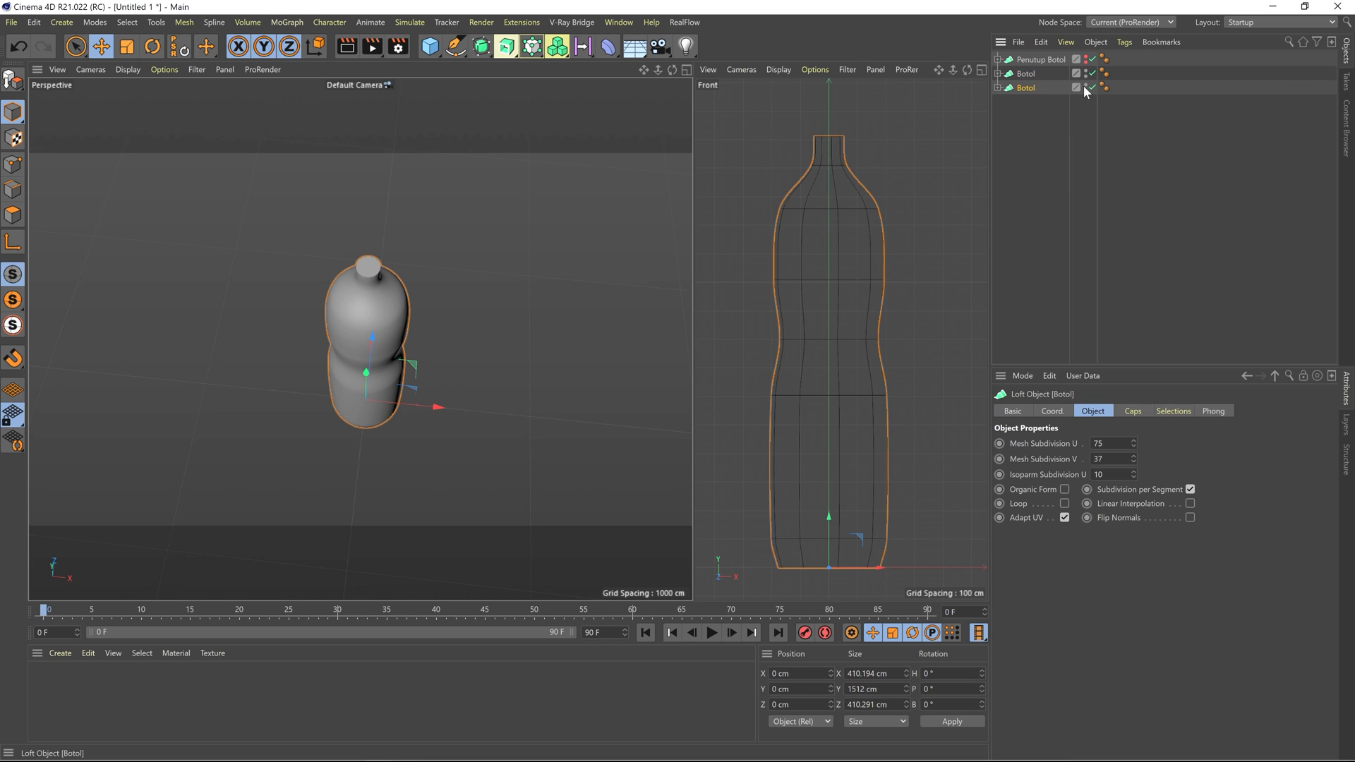
{"action": "left_click", "coordinate": [1086, 88]}
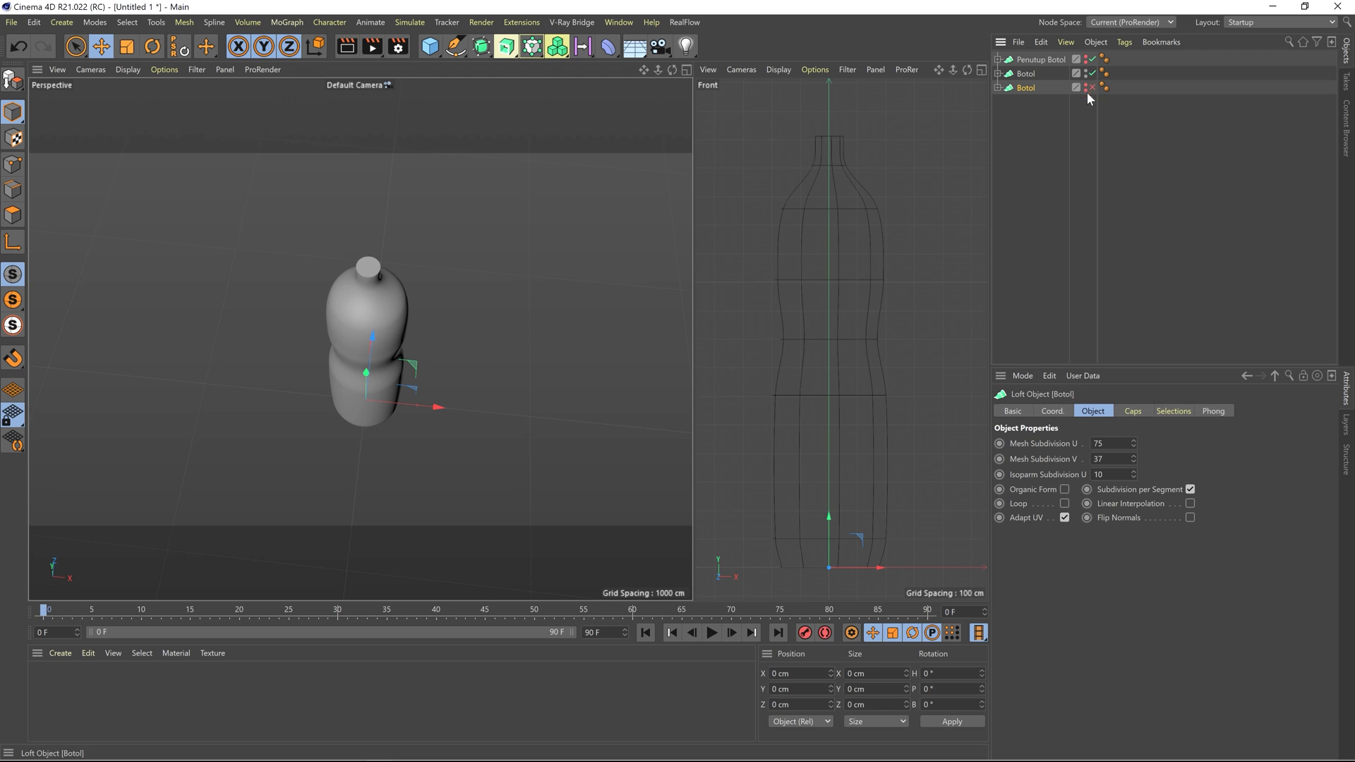
- Convert the upper Botol loft with its circles into an editable polygon object
{"action": "left_click", "coordinate": [1024, 74]}
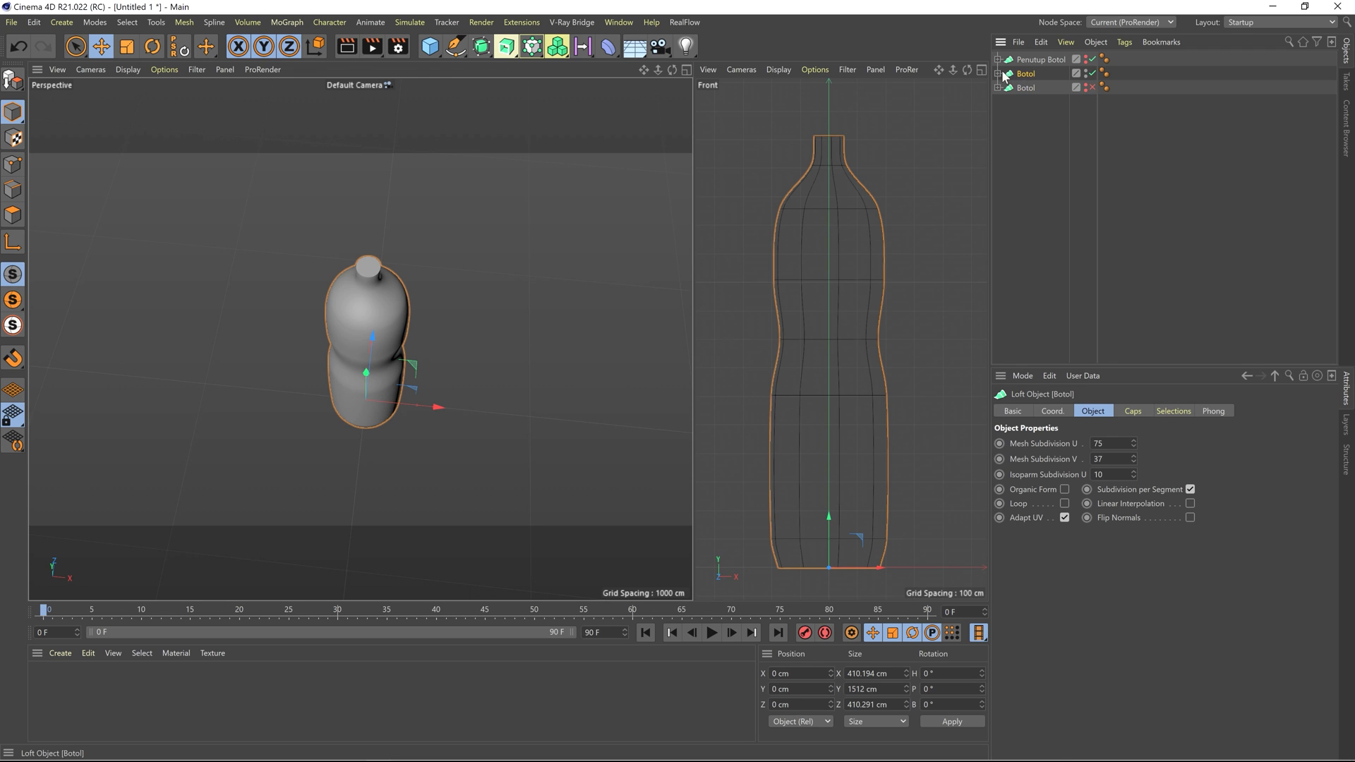
{"action": "left_click", "coordinate": [998, 73]}
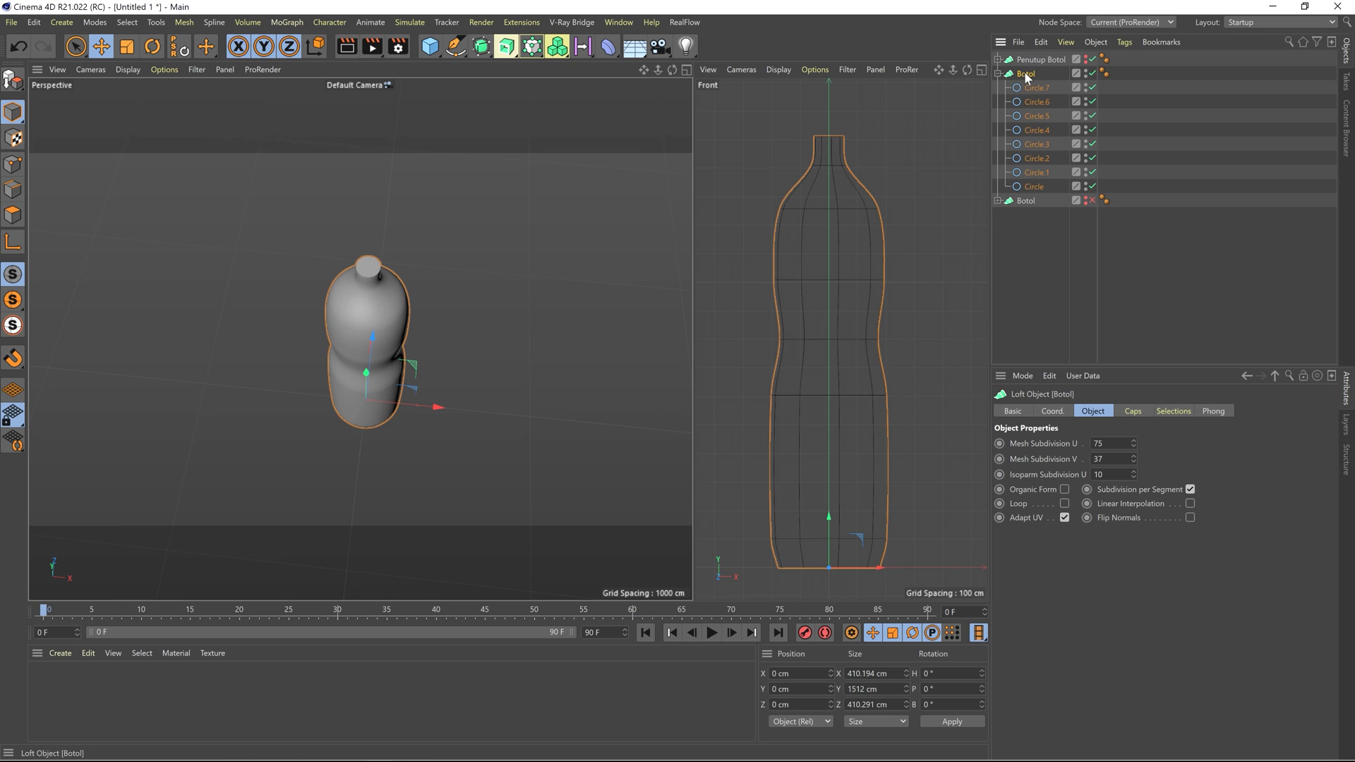
{"action": "key", "text": "c"}
{"action": "scroll", "coordinate": [374, 316], "scroll_direction": "up", "scroll_amount": 3}
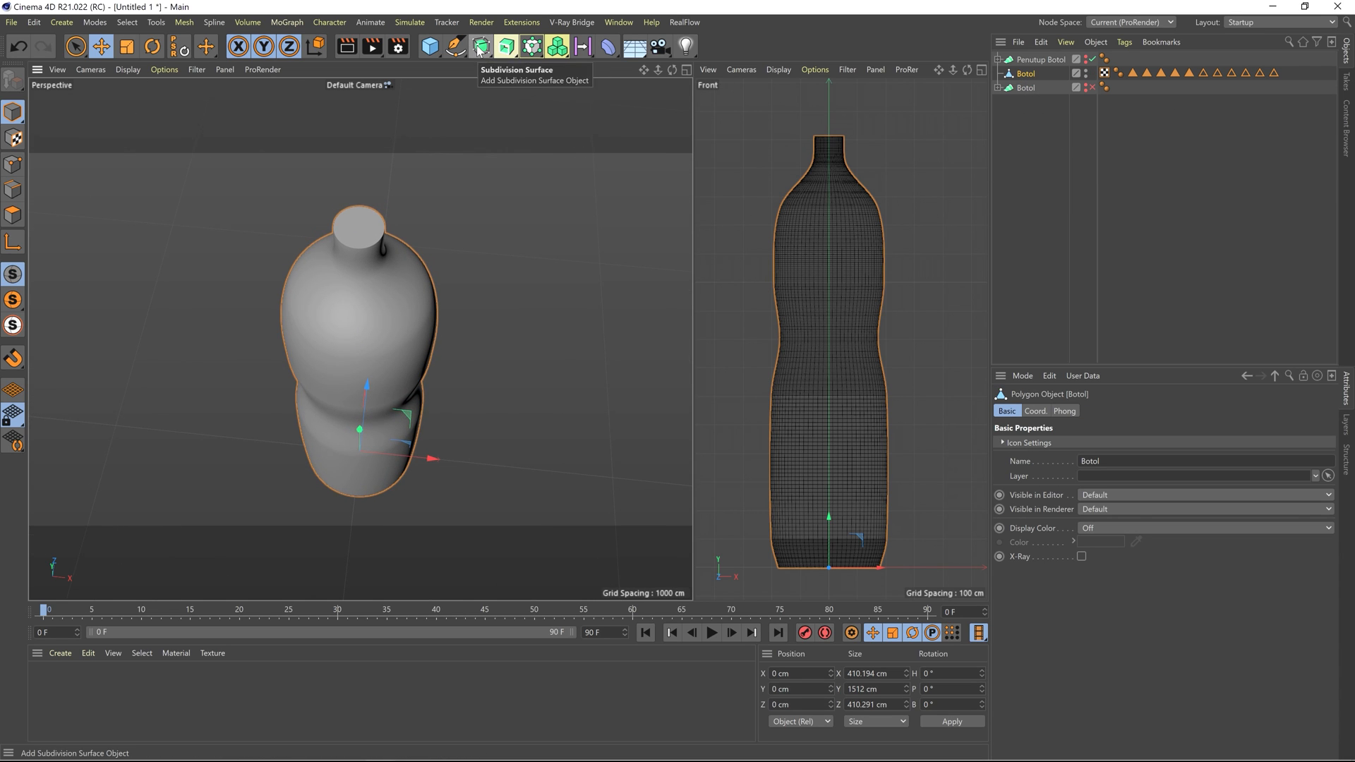
- Add a Boole object and place a copy of the polygon Botol inside it, renamed Hole
{"action": "left_click_drag", "start_coordinate": [481, 47], "coordinate": [635, 116]}
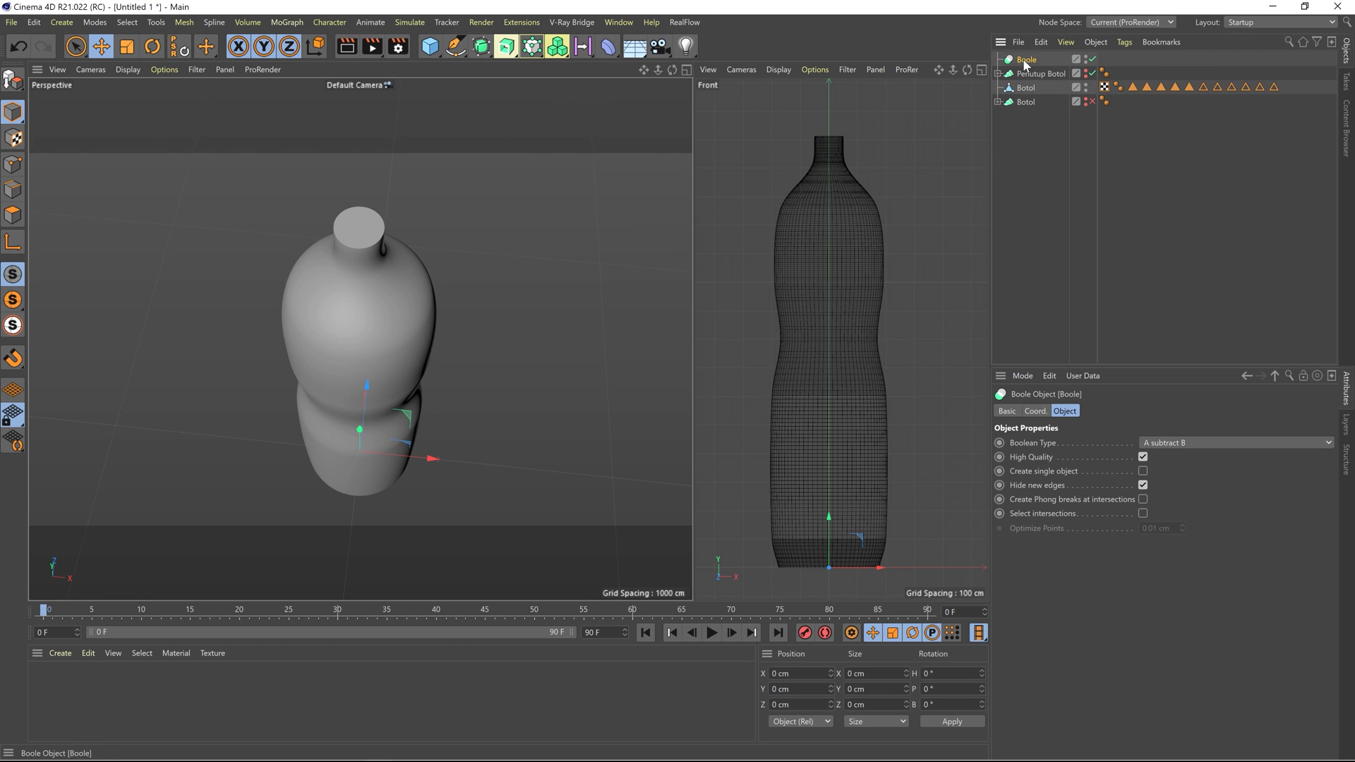
{"action": "mouse_move", "coordinate": [1025, 84]}
{"action": "left_mouse_down"}
{"action": "mouse_move", "coordinate": [1030, 94]}
{"action": "mouse_move", "coordinate": [1030, 75]}
{"action": "left_mouse_up"}
{"action": "double_click", "coordinate": [1032, 87]}
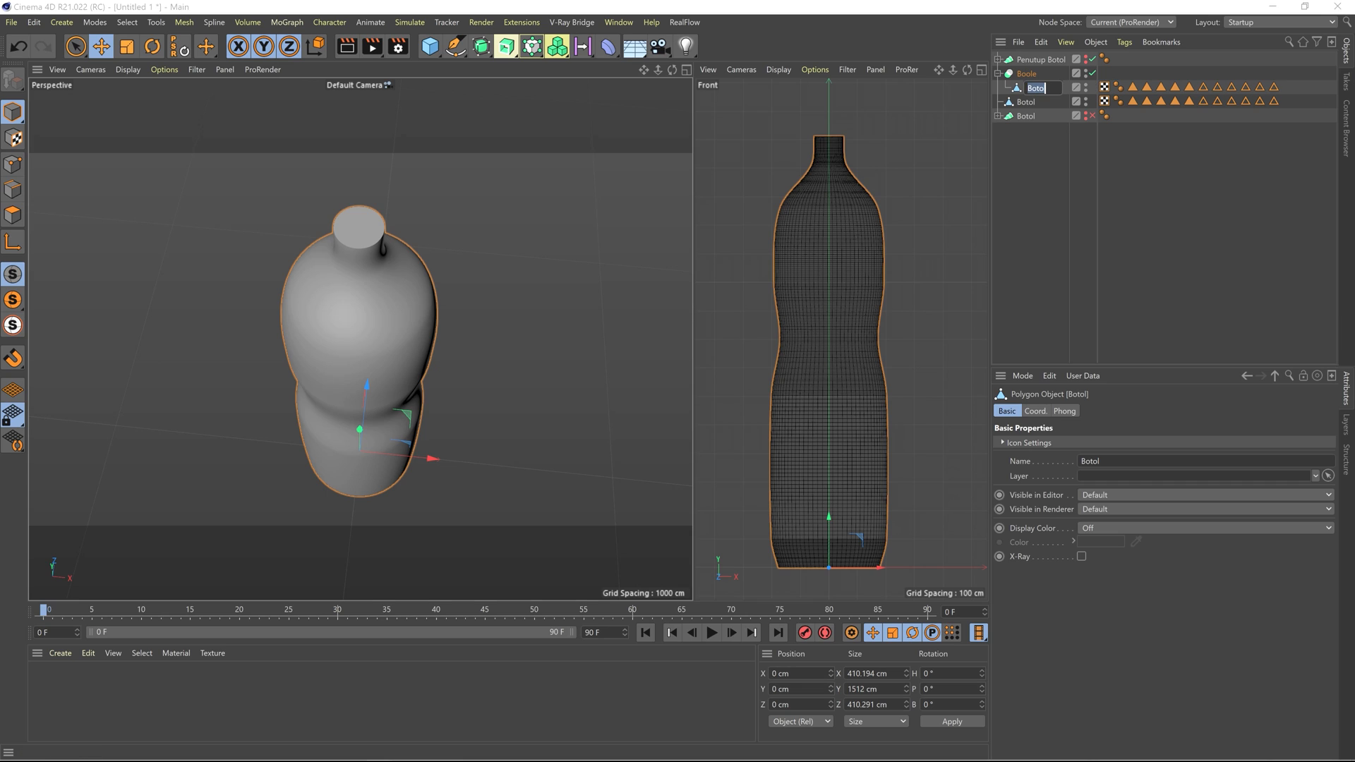
{"action": "type", "text": "Hole"}
{"action": "key", "text": "Return"}
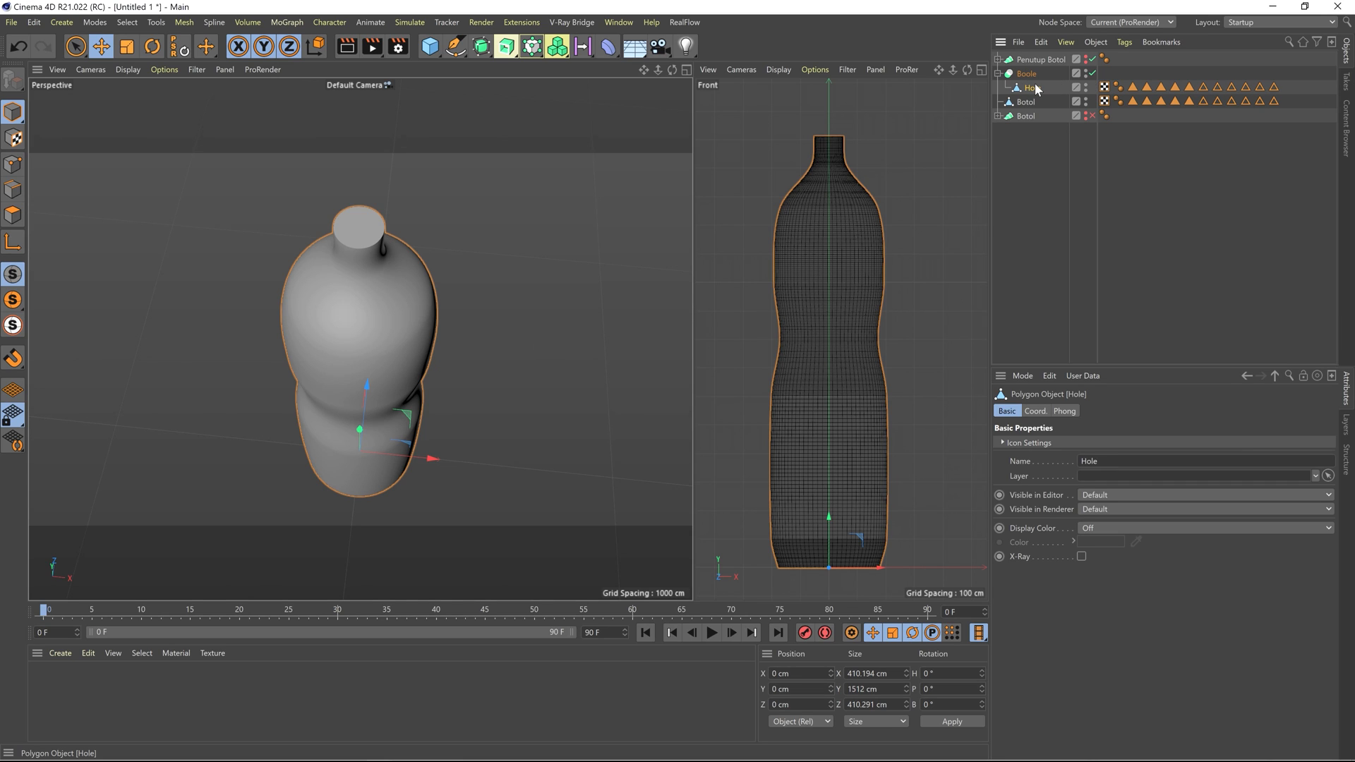
- Hide the polygon Botol outside the Boole and scale Hole to 0.97 in X and Z
{"action": "left_click", "coordinate": [1025, 103]}
{"action": "left_click", "coordinate": [1033, 88]}
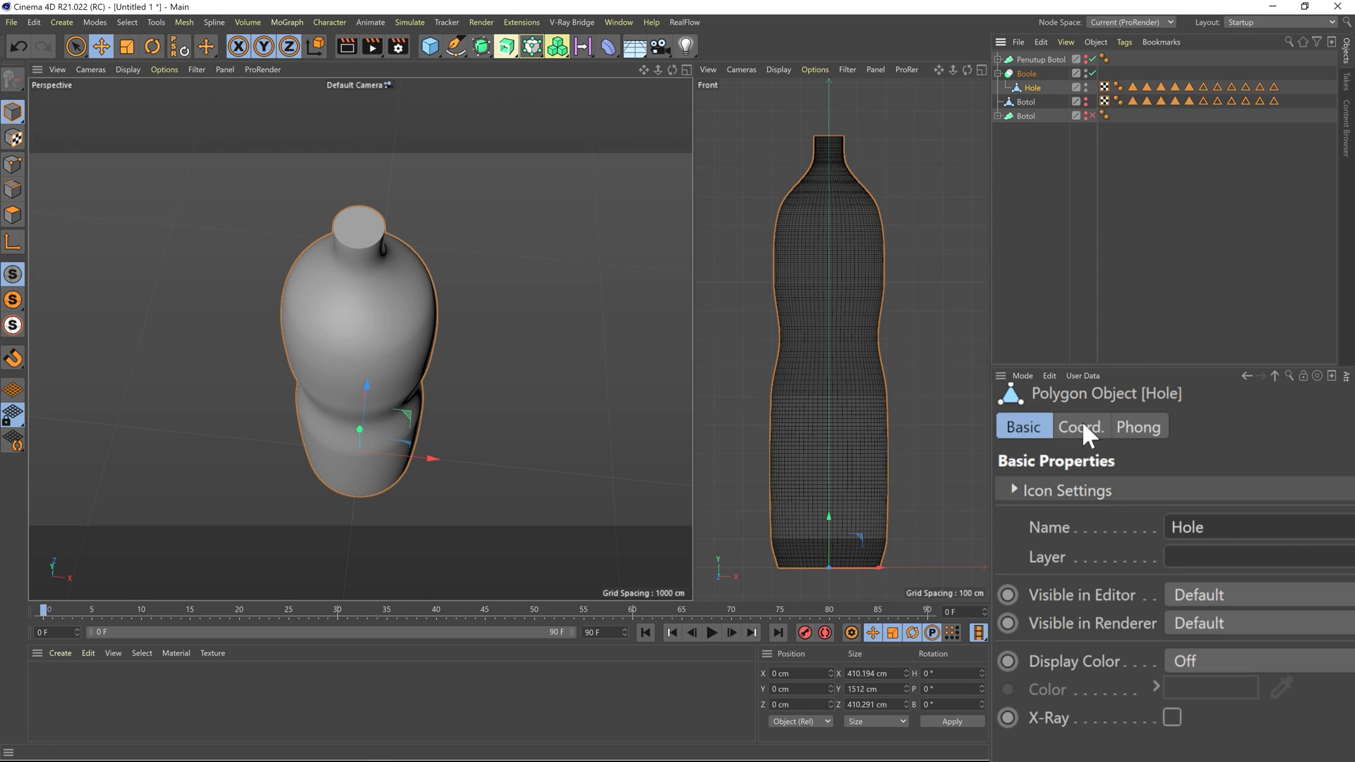
{"action": "left_click", "coordinate": [1039, 411]}
{"action": "left_click_drag", "start_coordinate": [1262, 492], "coordinate": [1117, 470]}
{"action": "type", "text": "0"}
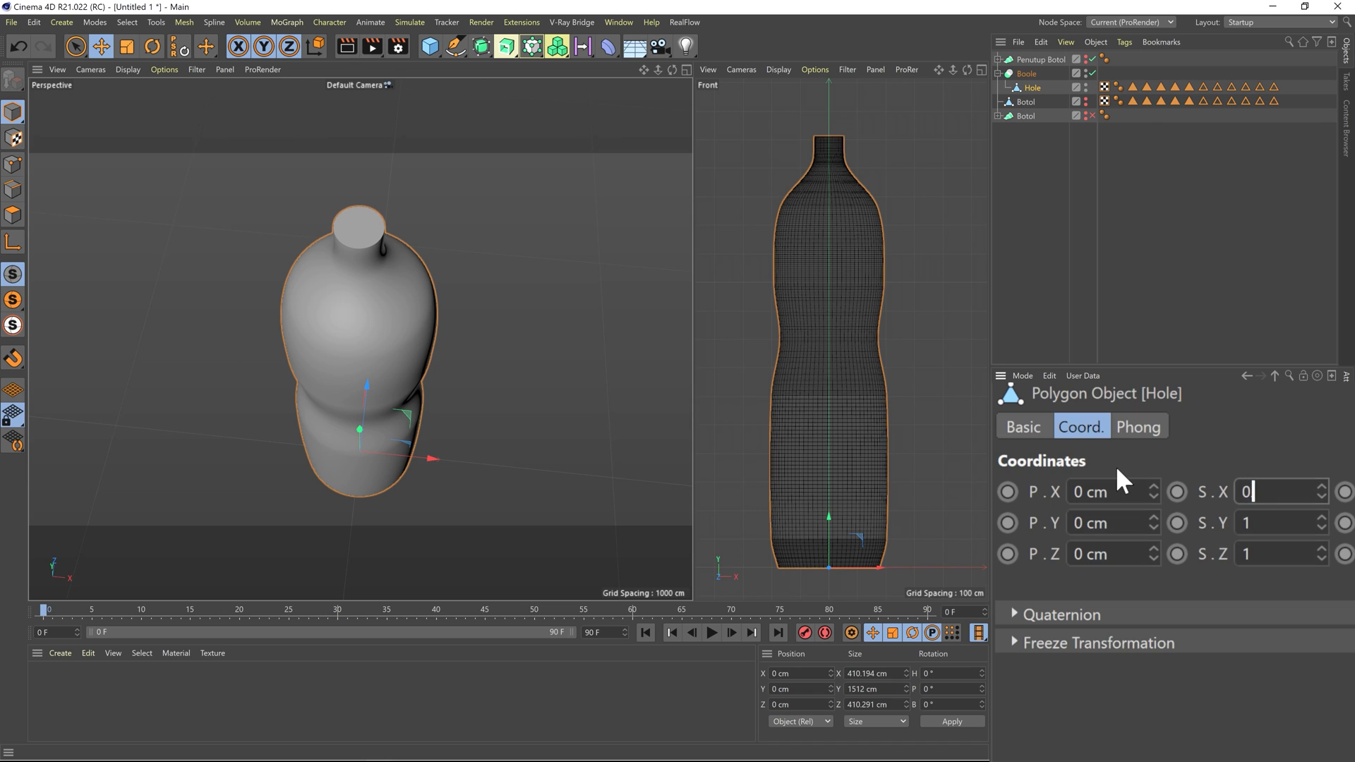
{"action": "type", "text": ".97"}
{"action": "key", "text": "Return"}
{"action": "scroll", "coordinate": [363, 277], "scroll_direction": "up", "scroll_amount": 3}
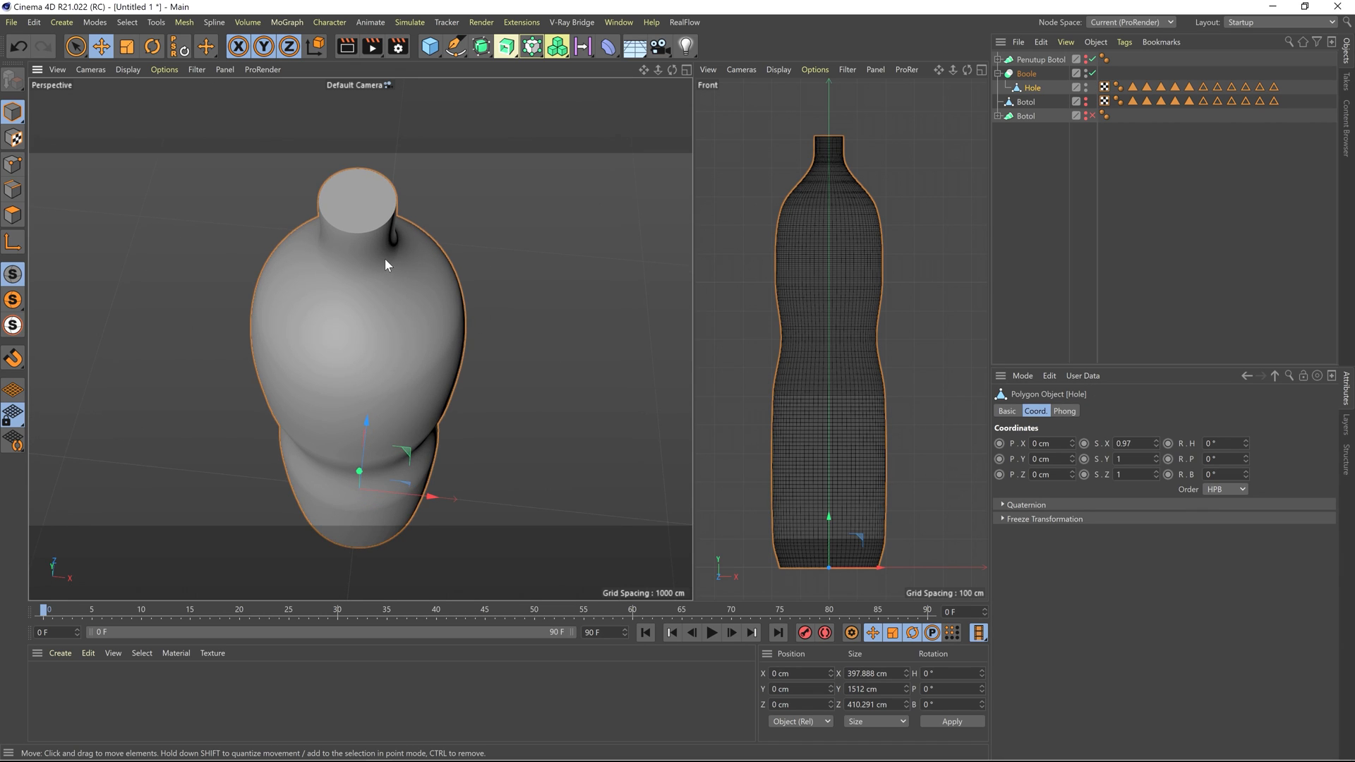
{"action": "left_click", "coordinate": [1270, 554]}
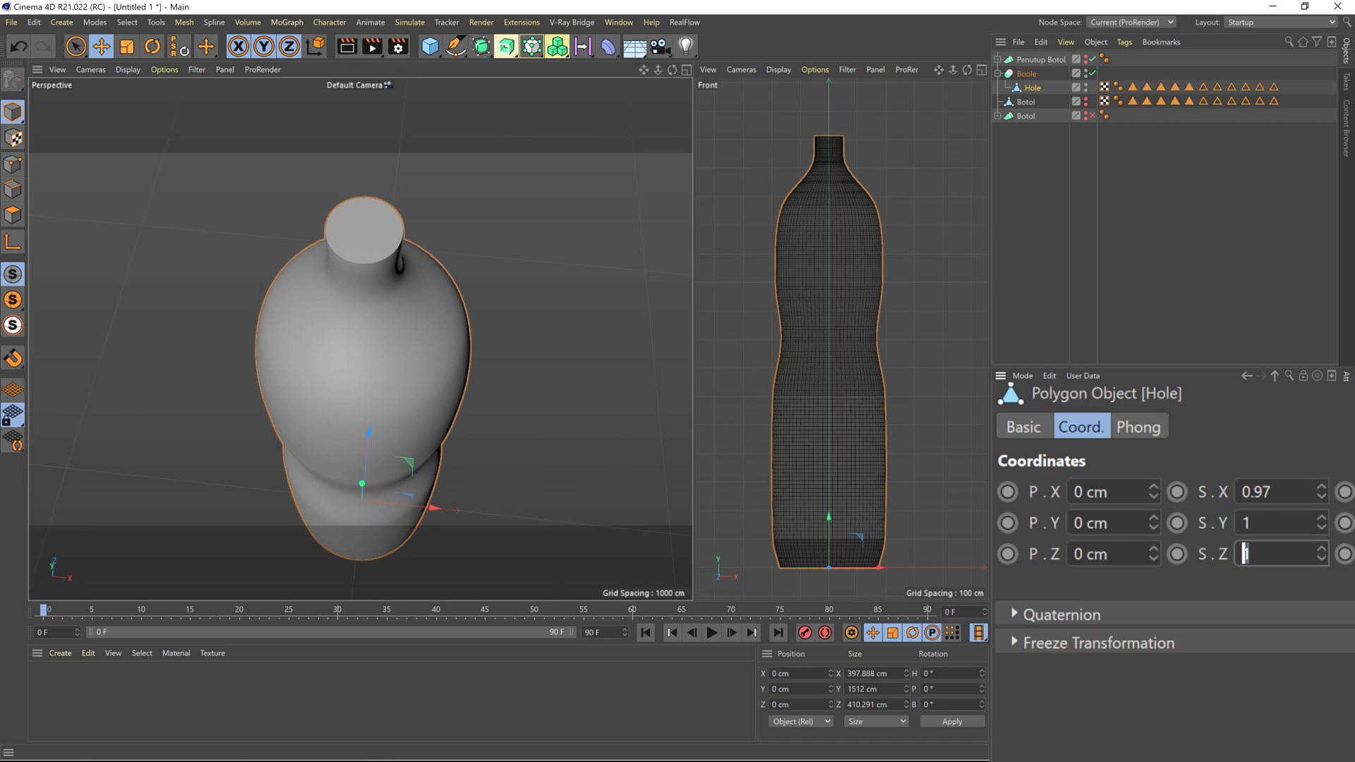
{"action": "type", "text": "0.97"}
{"action": "key", "text": "Return"}
{"action": "scroll", "coordinate": [391, 345], "scroll_direction": "up", "scroll_amount": 1}
{"action": "left_click_drag", "start_coordinate": [391, 344], "coordinate": [390, 314], "text": "alt"}
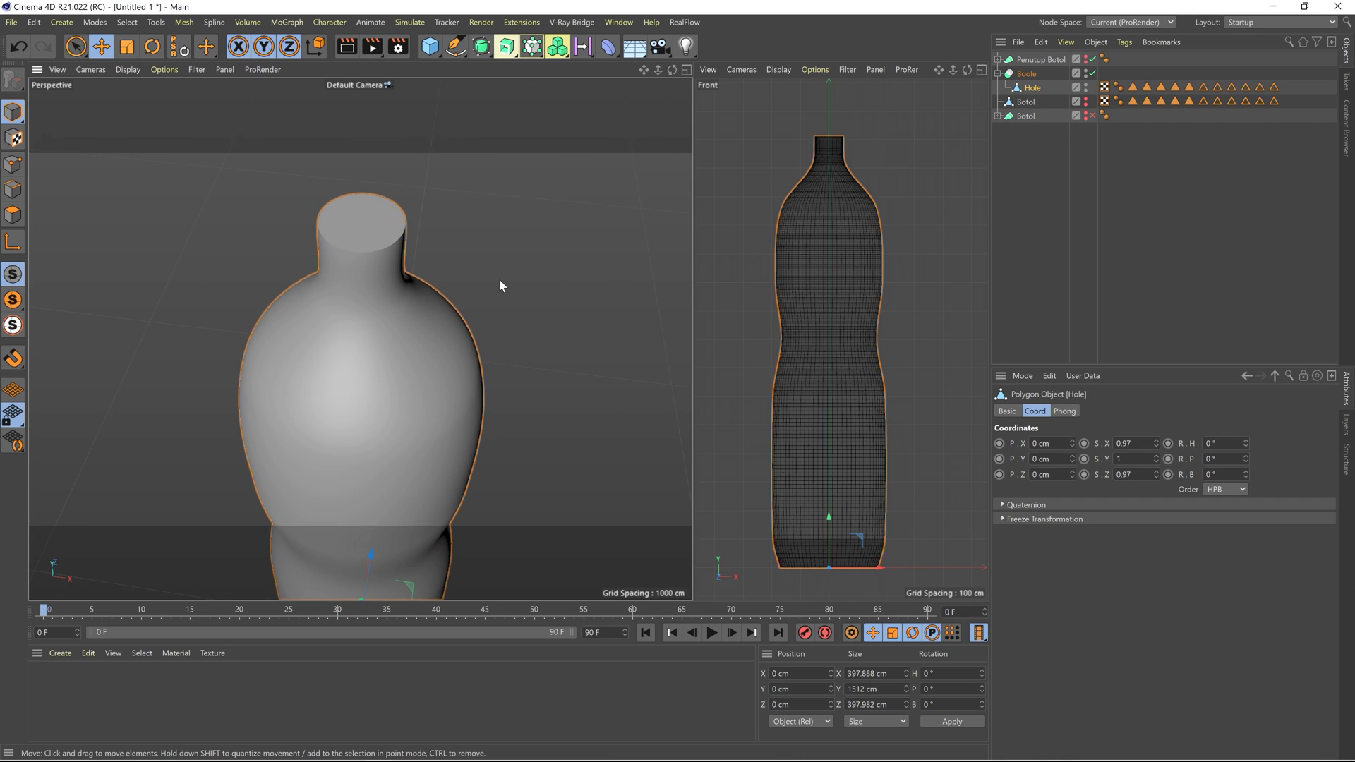
- Move the polygon Botol into the Boole above Hole and make it visible
{"action": "left_click", "coordinate": [1027, 103]}
{"action": "left_click_drag", "start_coordinate": [1032, 76], "coordinate": [1032, 80]}
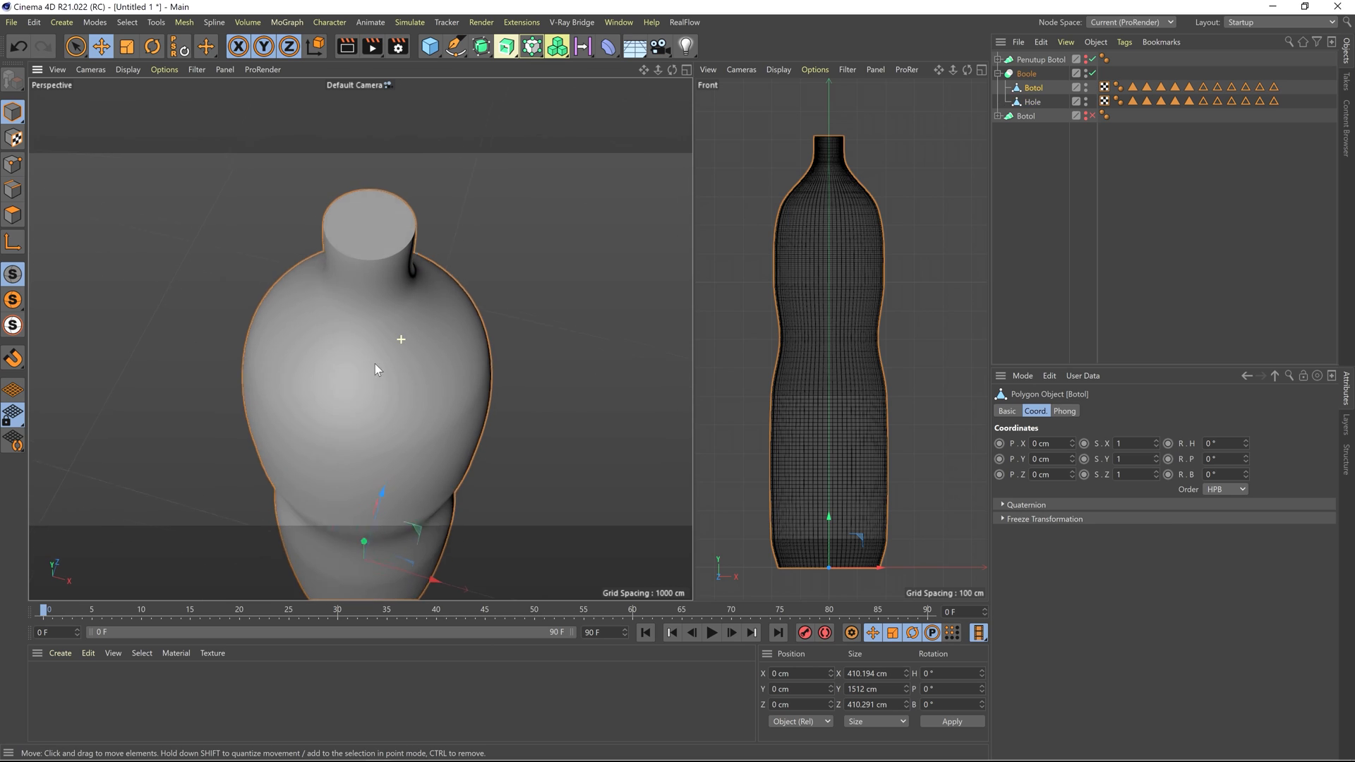
{"action": "left_click_drag", "start_coordinate": [375, 363], "coordinate": [425, 257], "text": "alt"}
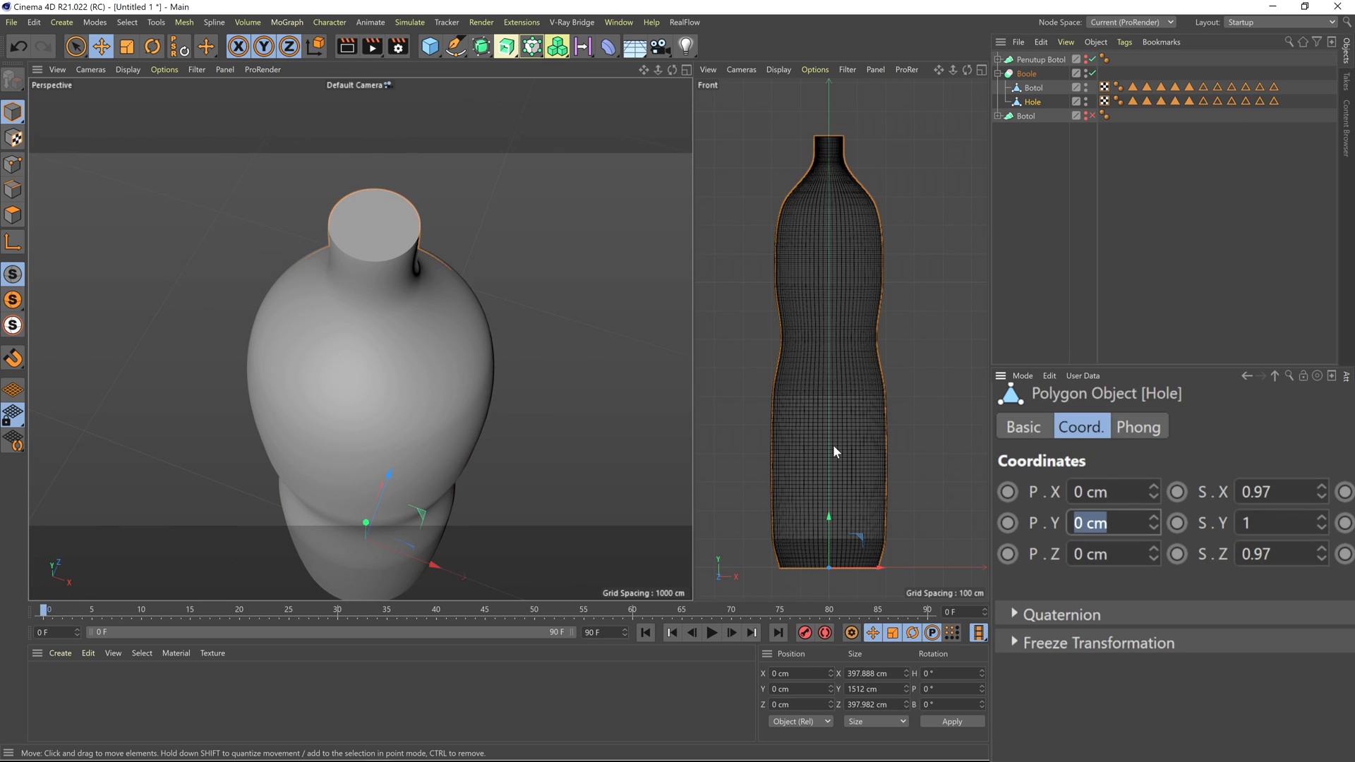
- Set the Y position of Hole to 1 cm to open the bottle's neck, and inspect the opening
{"action": "type", "text": "1"}
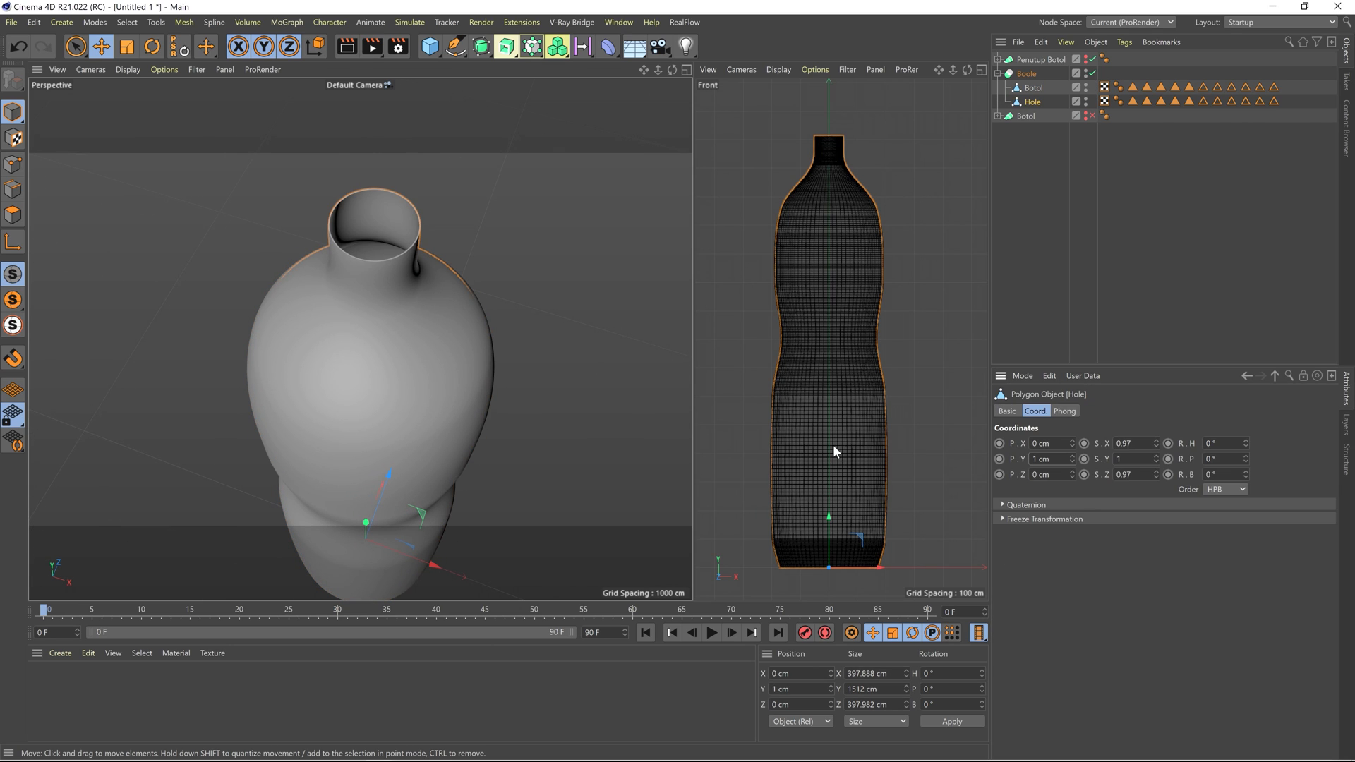
{"action": "left_click_drag", "start_coordinate": [427, 221], "coordinate": [400, 227], "text": "alt"}
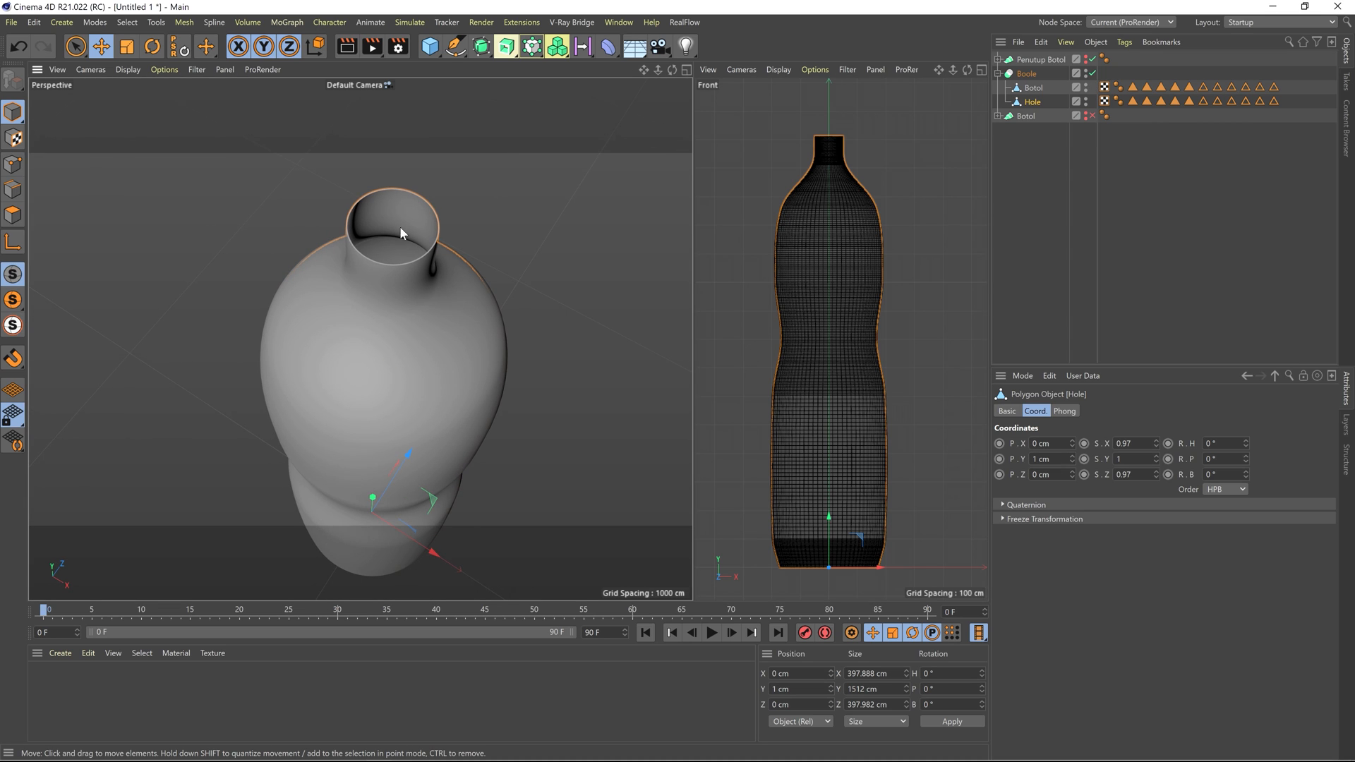
{"action": "left_click_drag", "start_coordinate": [384, 384], "coordinate": [415, 240], "text": "alt"}
- Convert the Boole object into editable geometry
{"action": "scroll", "coordinate": [422, 293], "scroll_direction": "down", "scroll_amount": 7}
{"action": "left_click", "coordinate": [1027, 73]}
{"action": "left_click", "coordinate": [13, 80]}
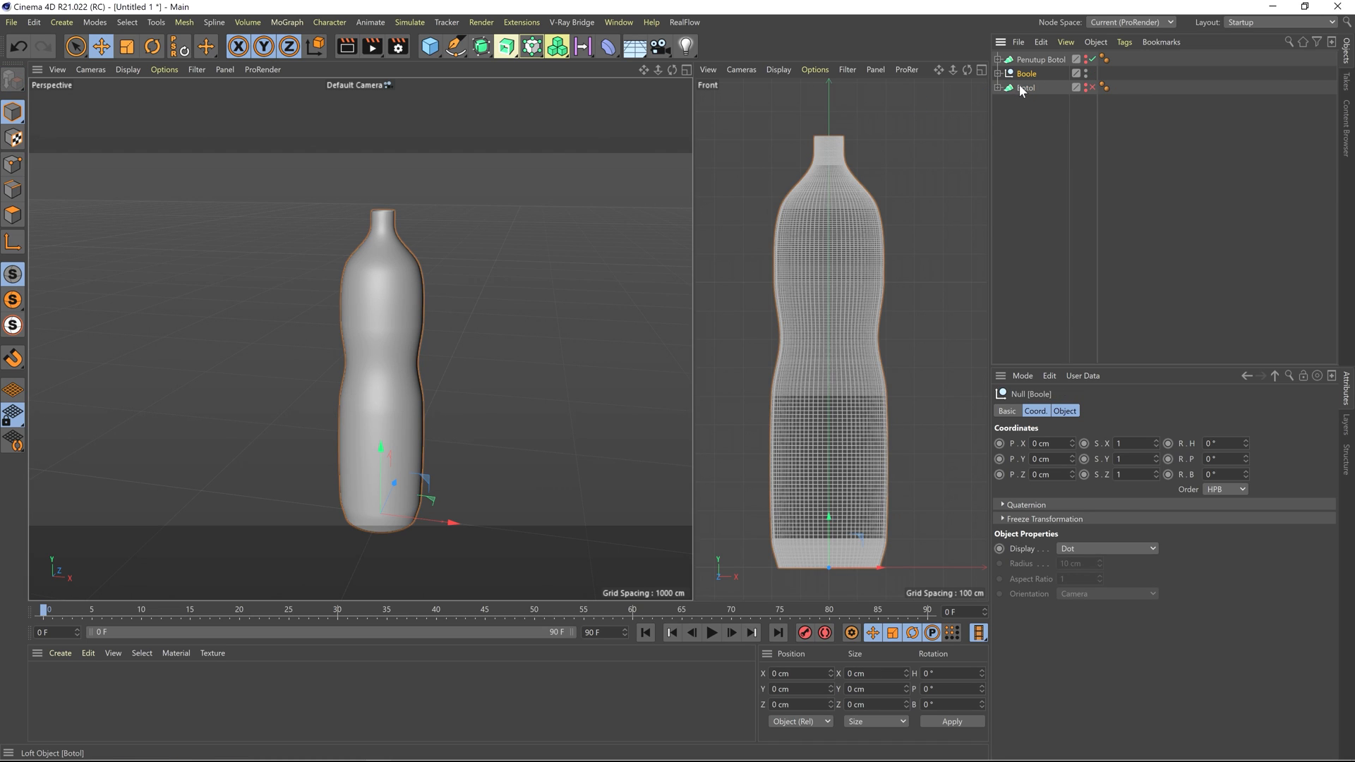
- Merge the Boole group and its children Botol and Hole into one object with Connect Objects + Delete
{"action": "left_click", "coordinate": [997, 74]}
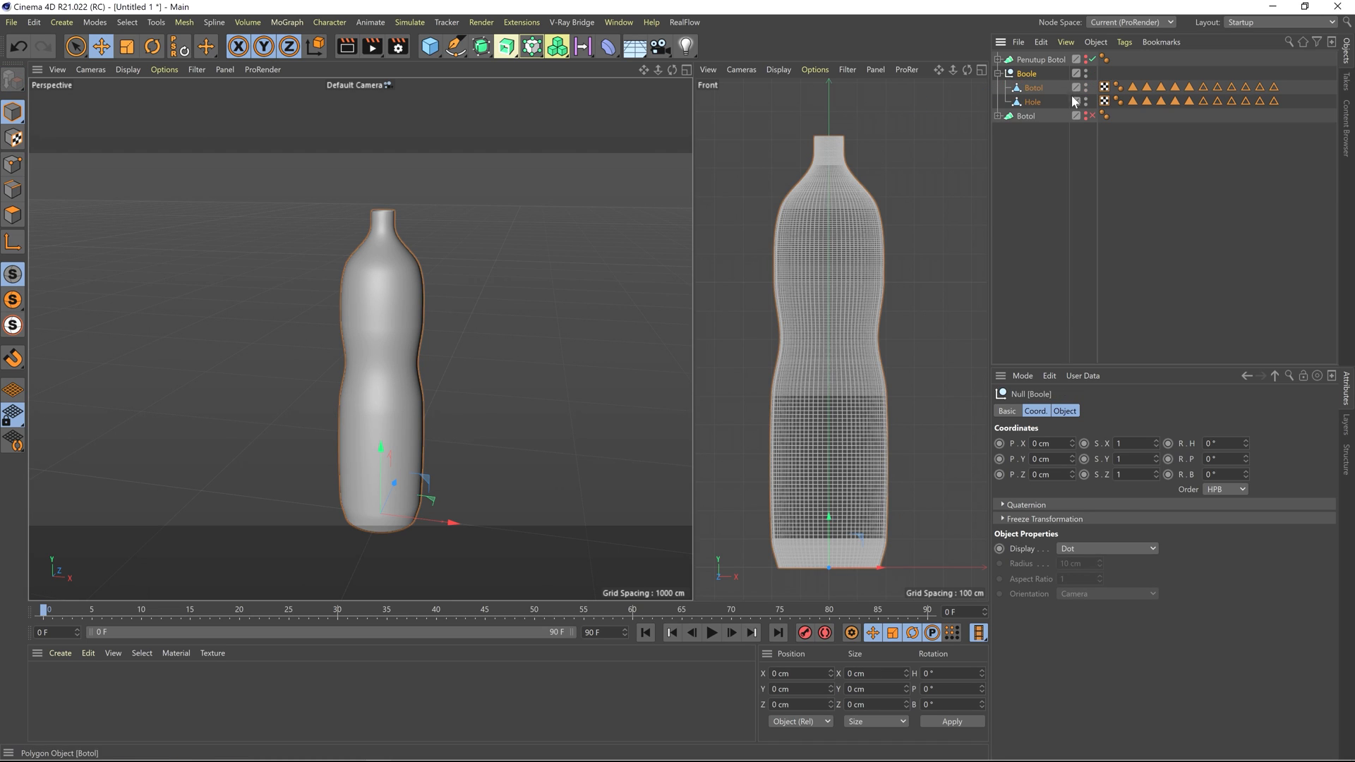
{"action": "right_click", "coordinate": [1031, 89]}
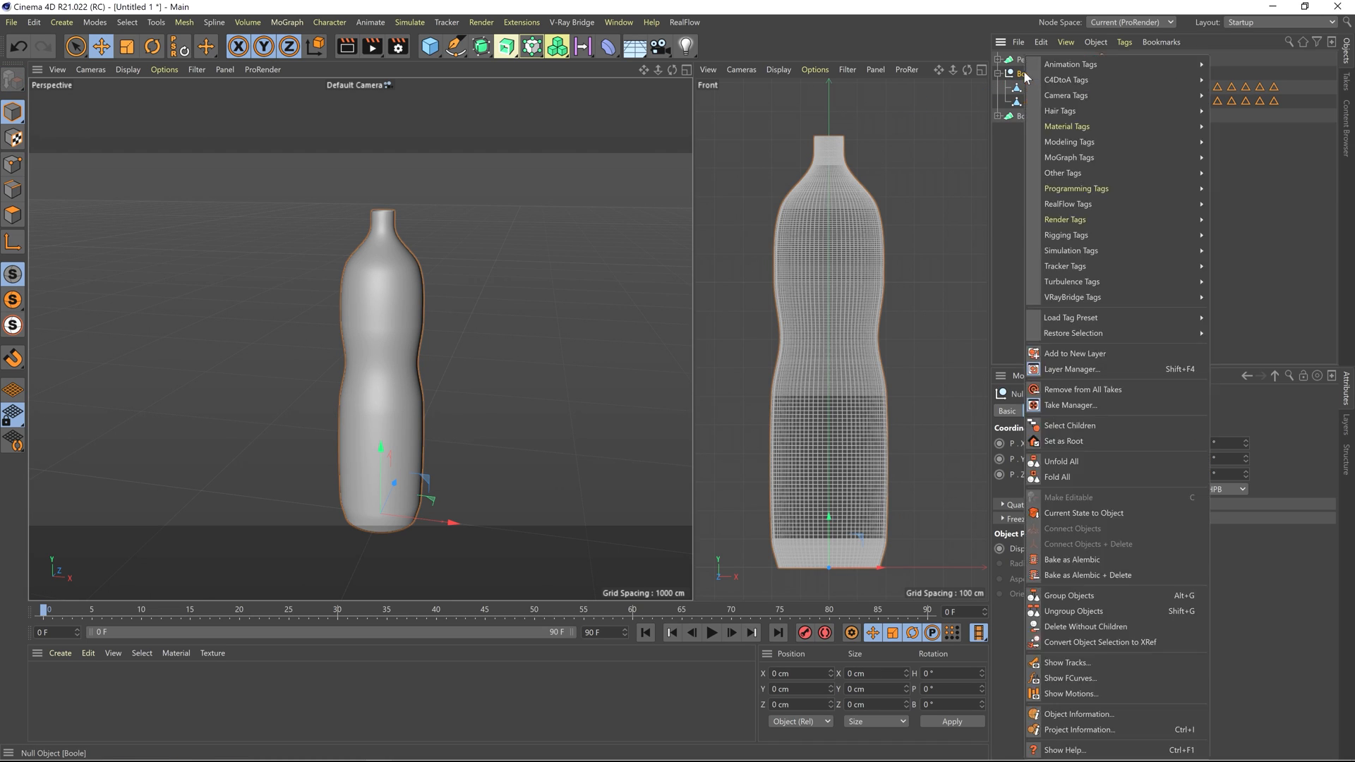
{"action": "left_click", "coordinate": [1090, 426]}
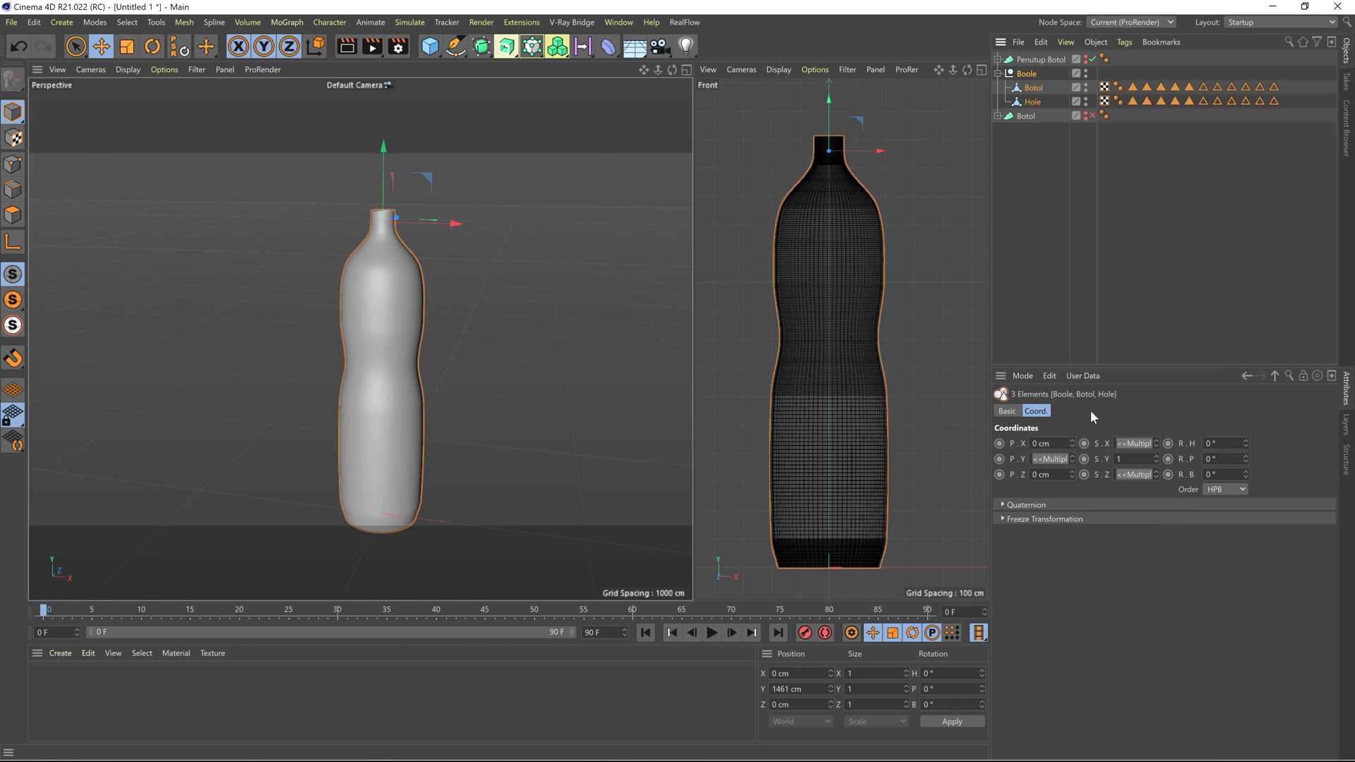
{"action": "right_click", "coordinate": [1031, 76]}
{"action": "left_click", "coordinate": [1087, 545]}
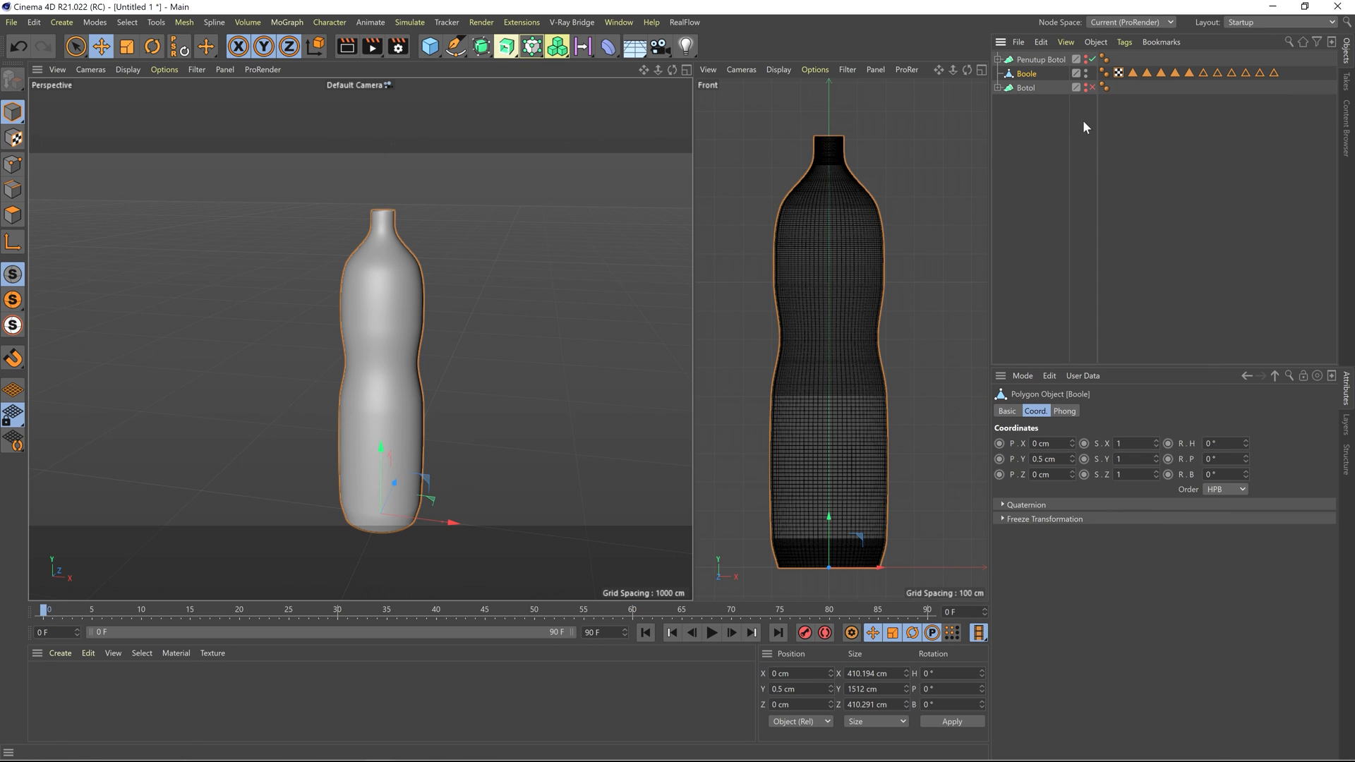
- Rename the merged bottle object as Botol Fix and inspect it from its base to its open neck
{"action": "double_click", "coordinate": [1027, 74]}
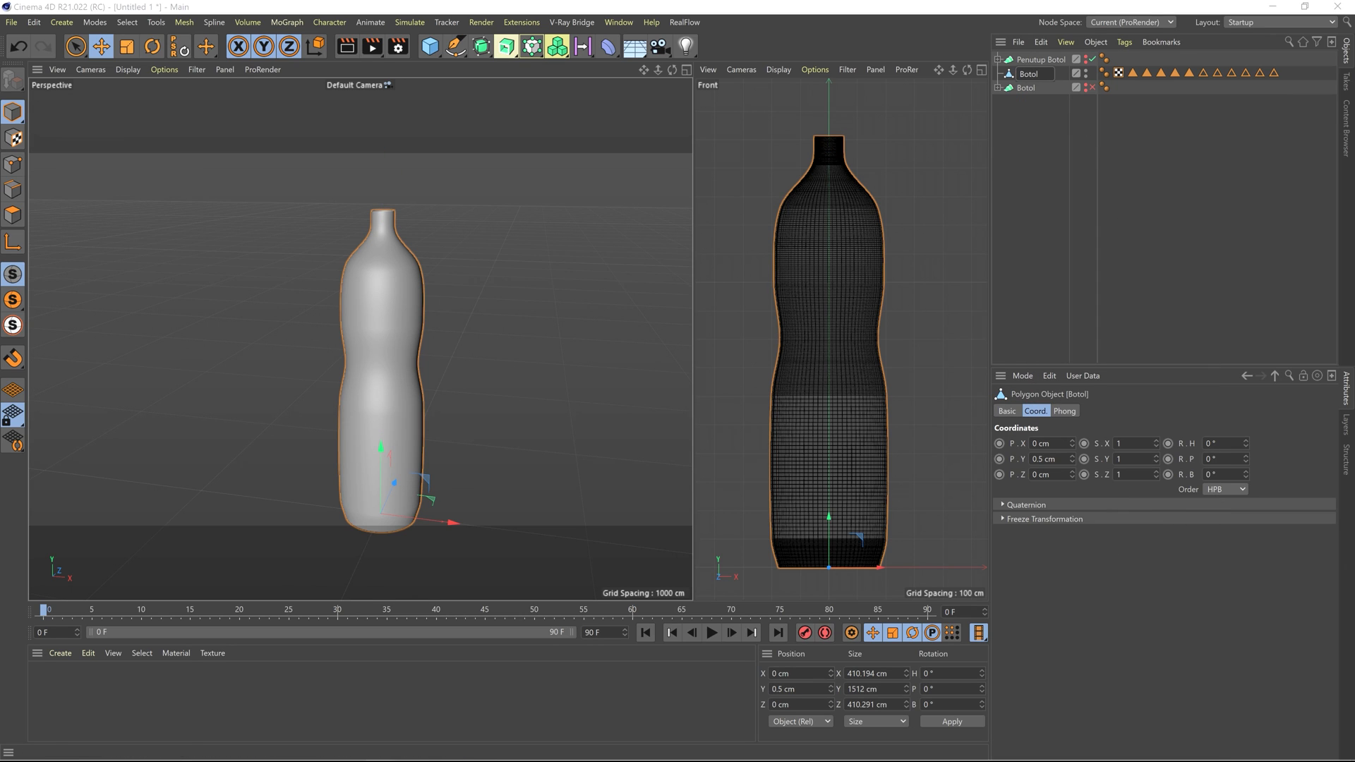
{"action": "type", "text": "Botol Fix"}
{"action": "key", "text": "Return"}
{"action": "left_click_drag", "start_coordinate": [572, 286], "coordinate": [395, 230], "text": "alt"}
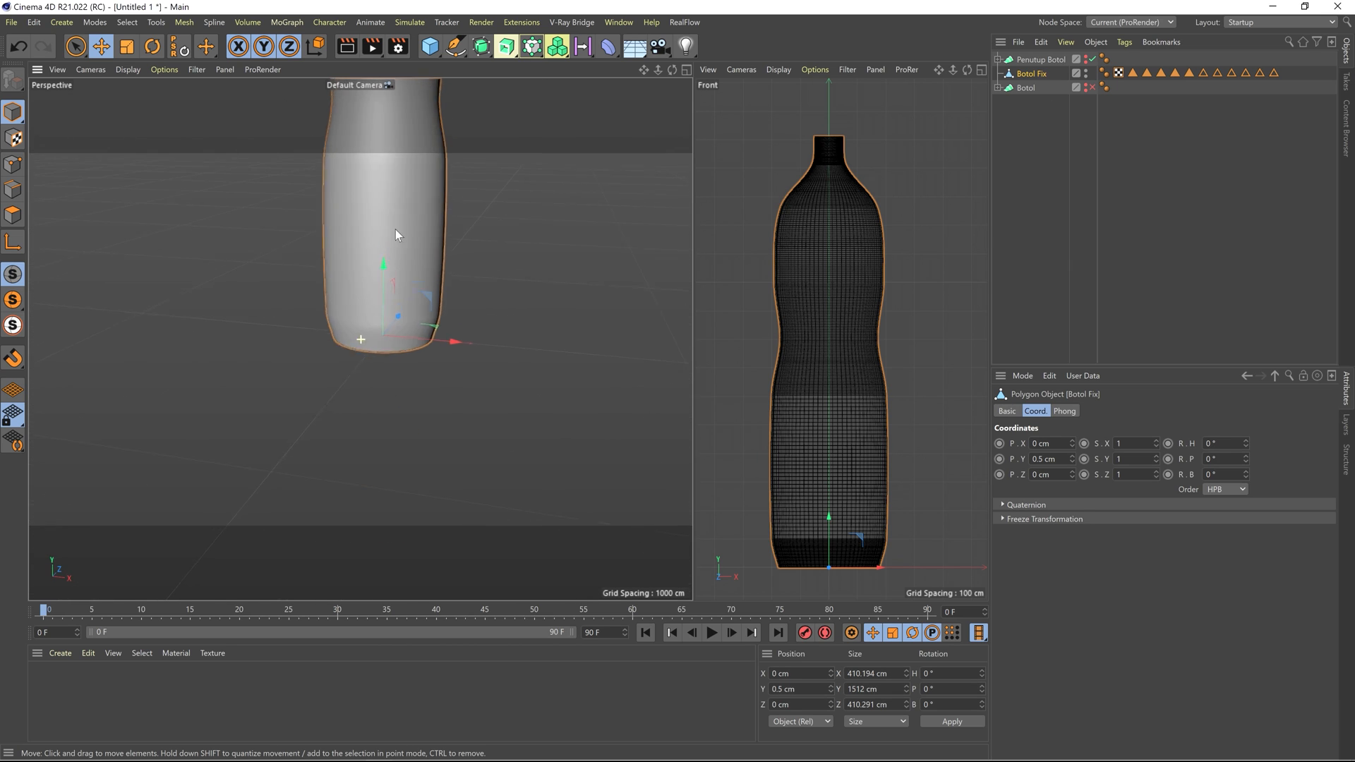
{"action": "middle_click_drag", "start_coordinate": [395, 230], "coordinate": [362, 240], "text": "alt"}
{"action": "left_click_drag", "start_coordinate": [362, 240], "coordinate": [388, 340], "text": "alt"}
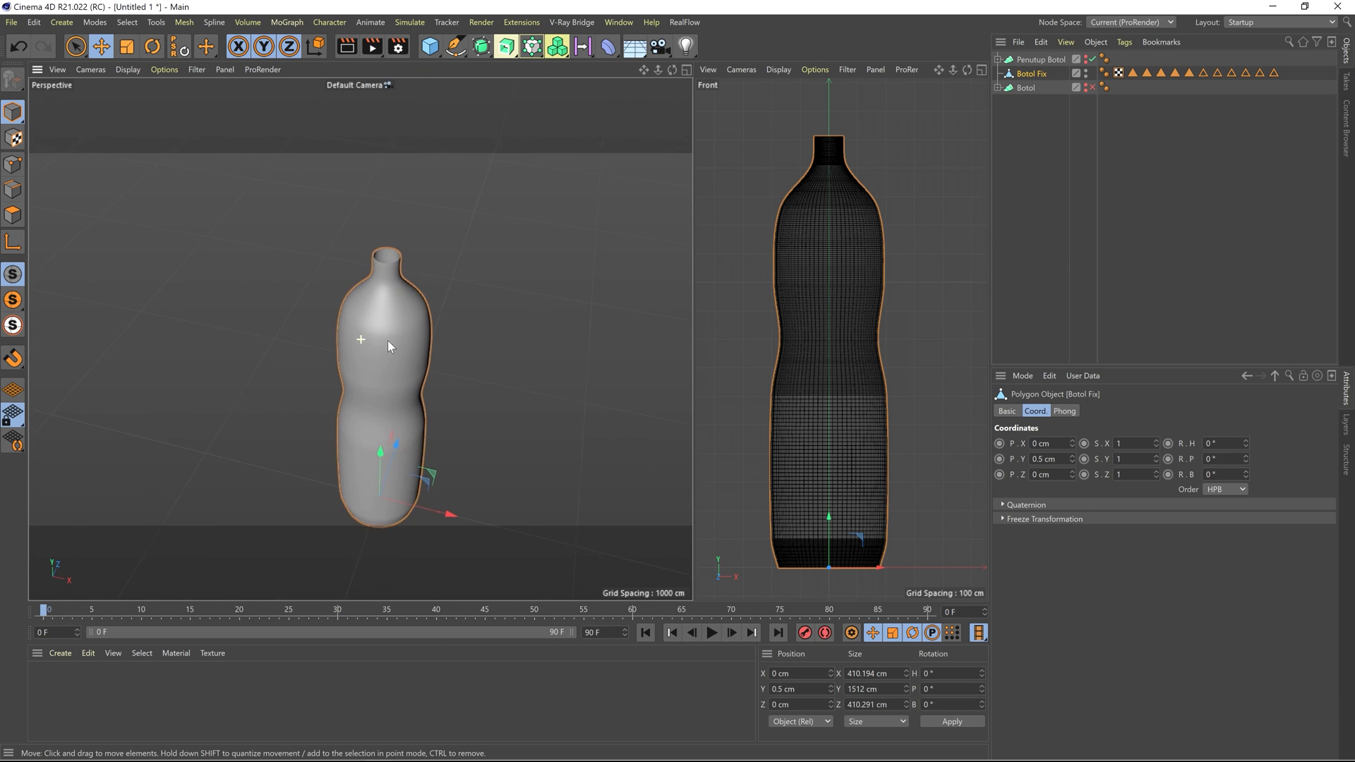
- Make the cap loft Penutup Botol visible and hide Botol Fix to isolate the cap
{"action": "left_click", "coordinate": [1039, 59]}
{"action": "left_click", "coordinate": [1086, 58], "text": "alt"}
{"action": "left_click", "coordinate": [1029, 73]}
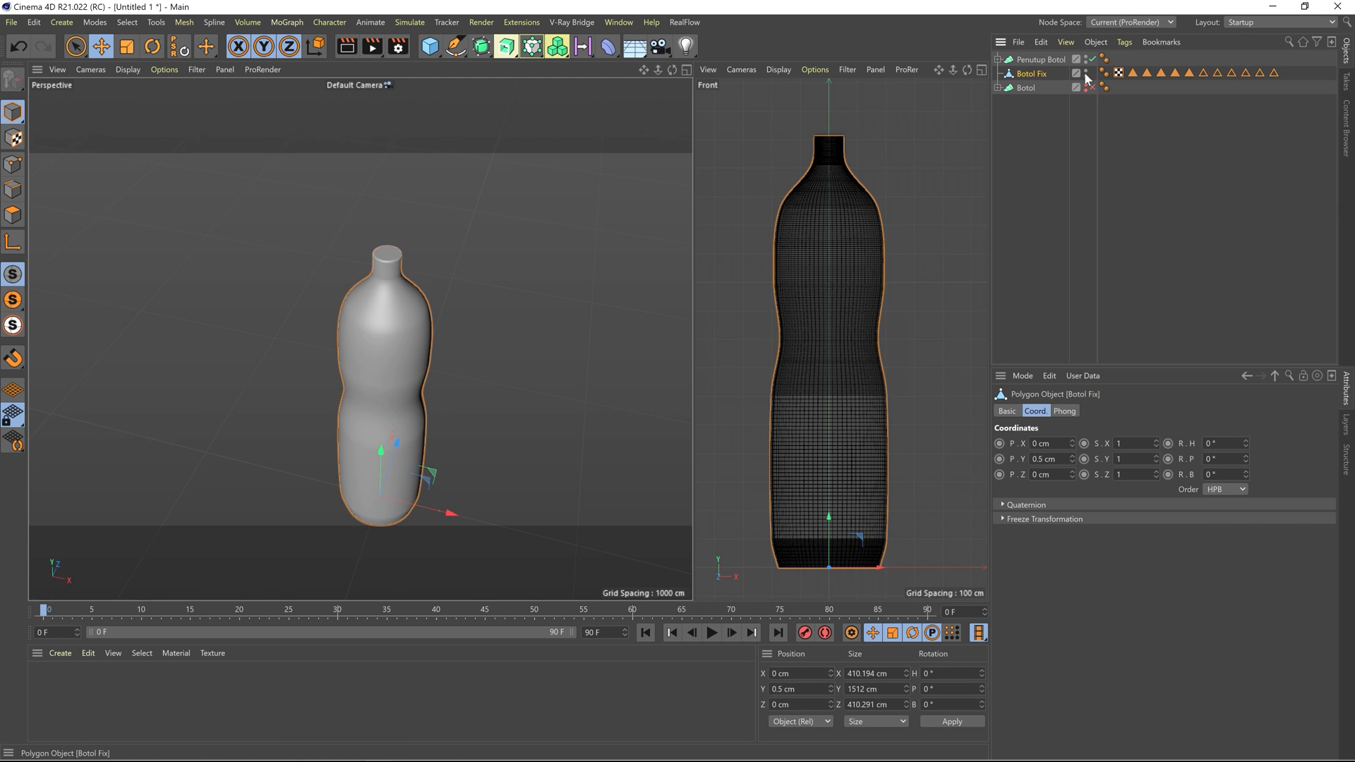
{"action": "double_click", "coordinate": [1086, 73], "text": "alt"}
{"action": "scroll", "coordinate": [398, 248], "scroll_direction": "up", "scroll_amount": 8}
{"action": "left_click_drag", "start_coordinate": [398, 248], "coordinate": [373, 269], "text": "alt"}
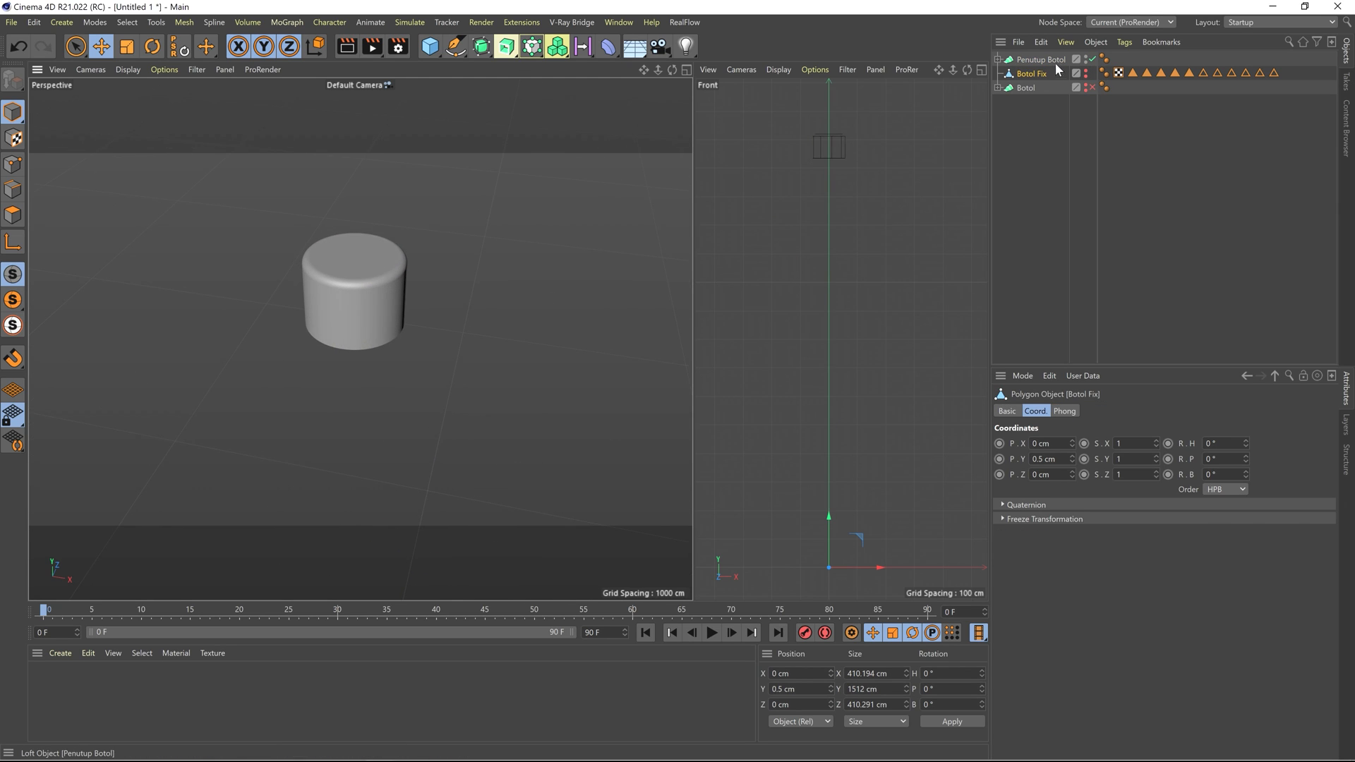
- Hollow the cap with a Boole of Penutup Botol and Hole, and merge it into one polygon object named Penutup Botol
{"action": "left_click", "coordinate": [1034, 64]}
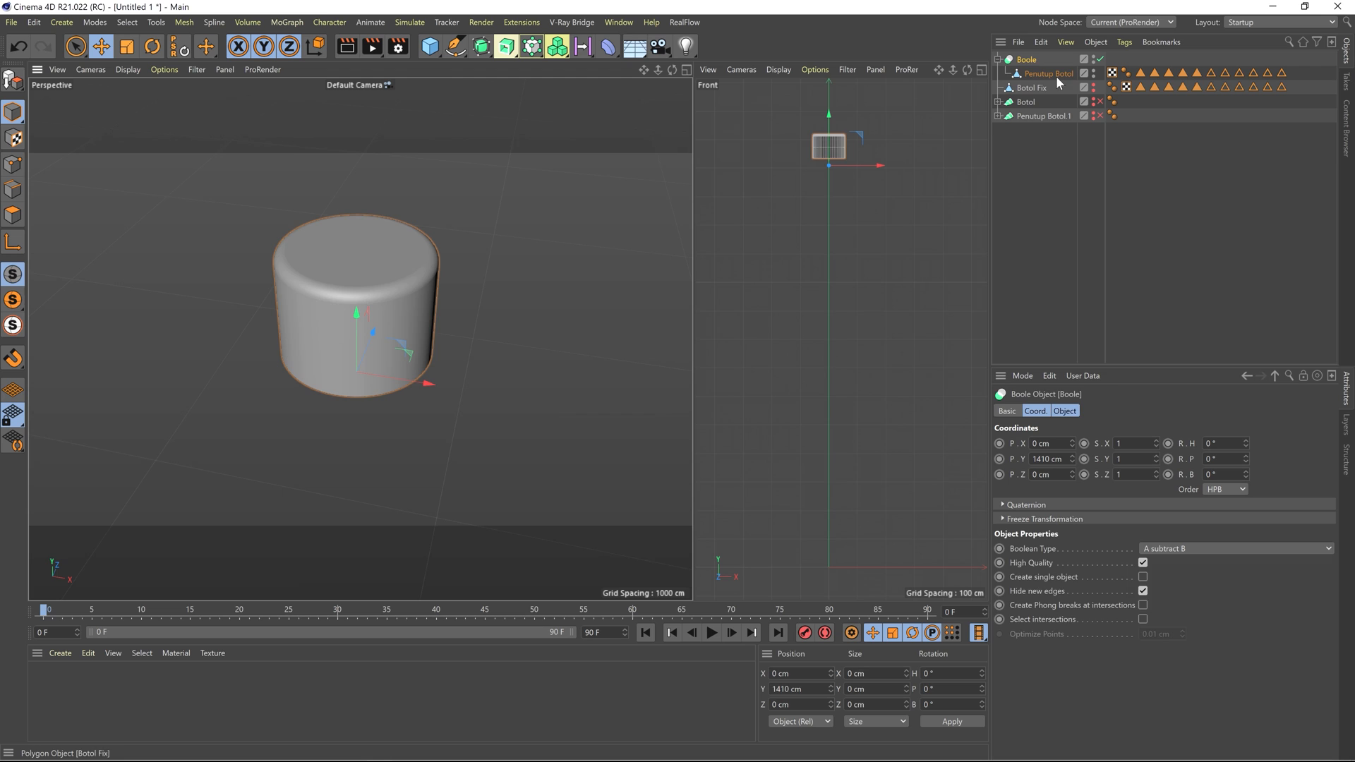
{"action": "left_click", "coordinate": [1056, 75]}
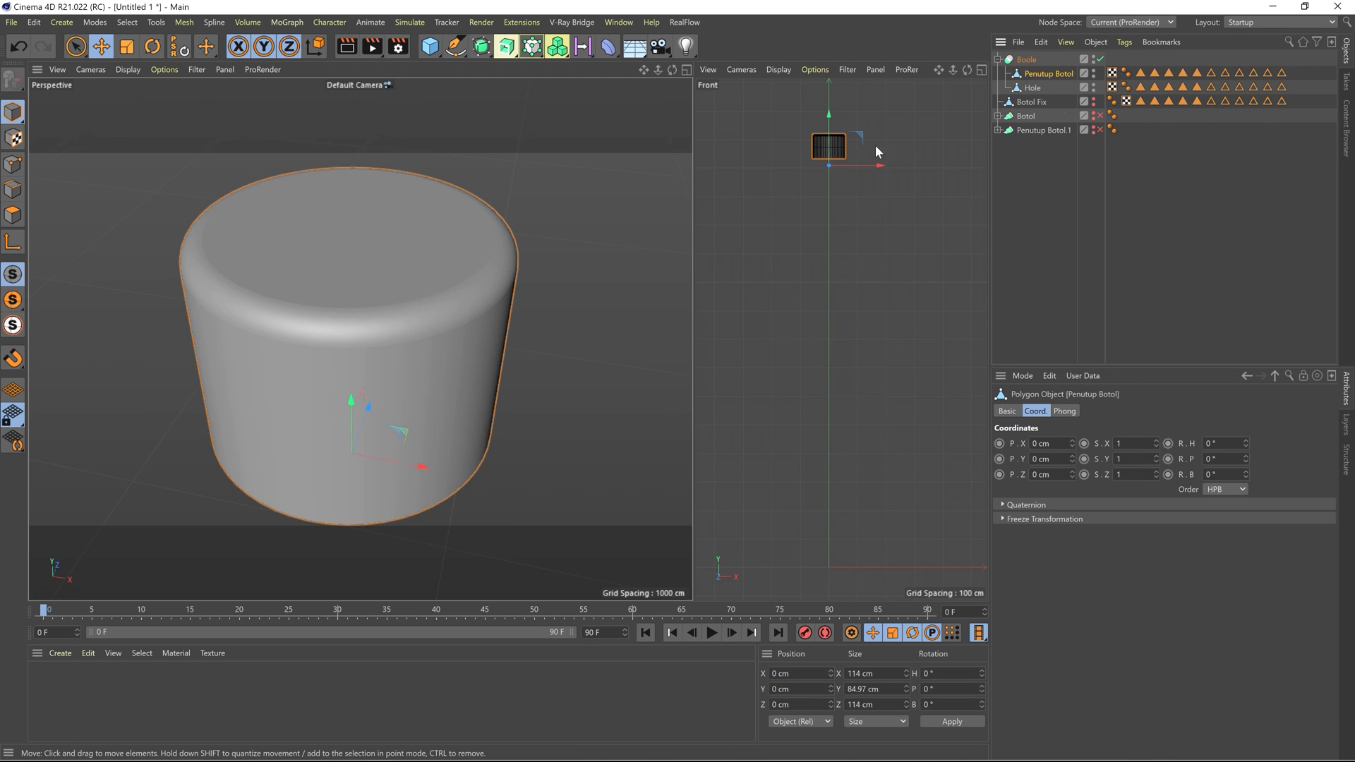
{"action": "mouse_move", "coordinate": [345, 325]}
{"action": "left_mouse_down", "text": "alt"}
{"action": "mouse_move", "coordinate": [353, 269]}
{"action": "mouse_move", "coordinate": [345, 325]}
{"action": "left_mouse_up", "text": "alt"}
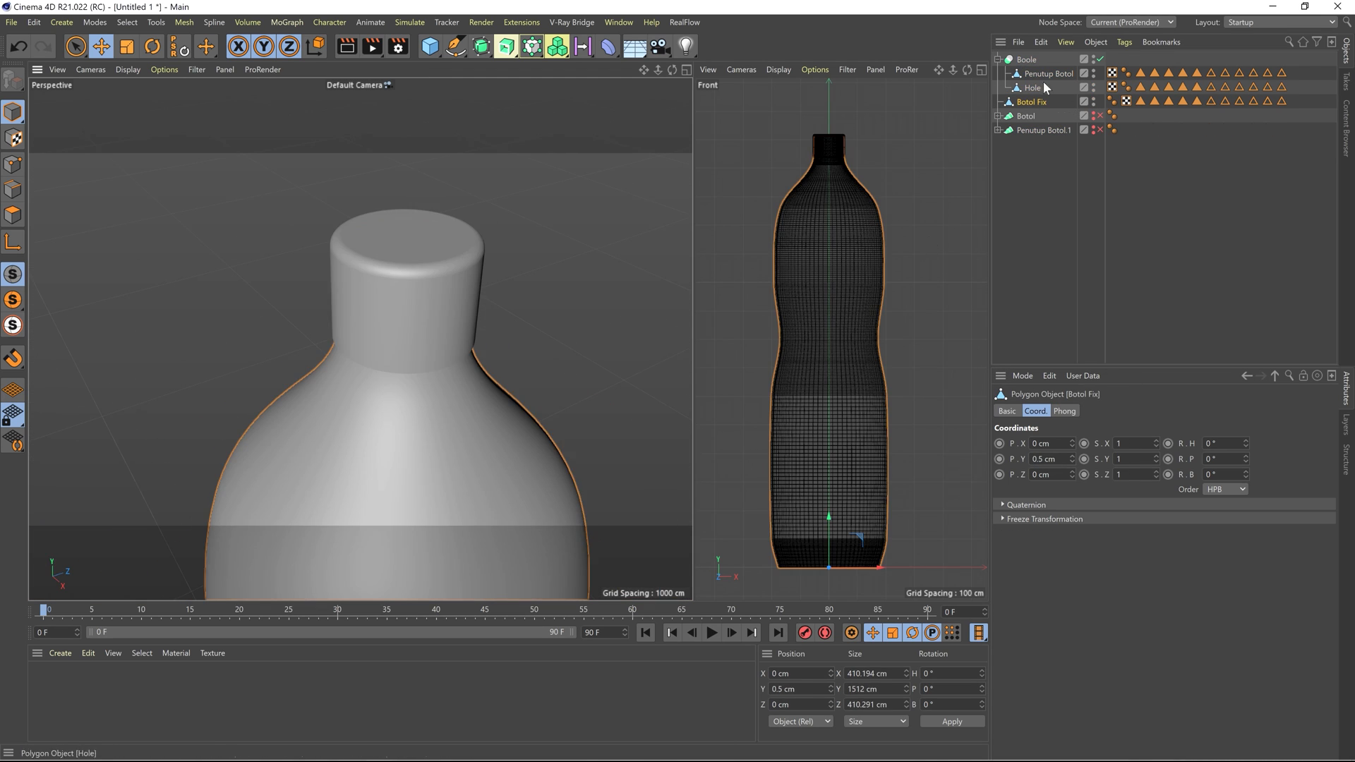
{"action": "right_click", "coordinate": [1027, 59]}
{"action": "left_click", "coordinate": [1059, 395]}
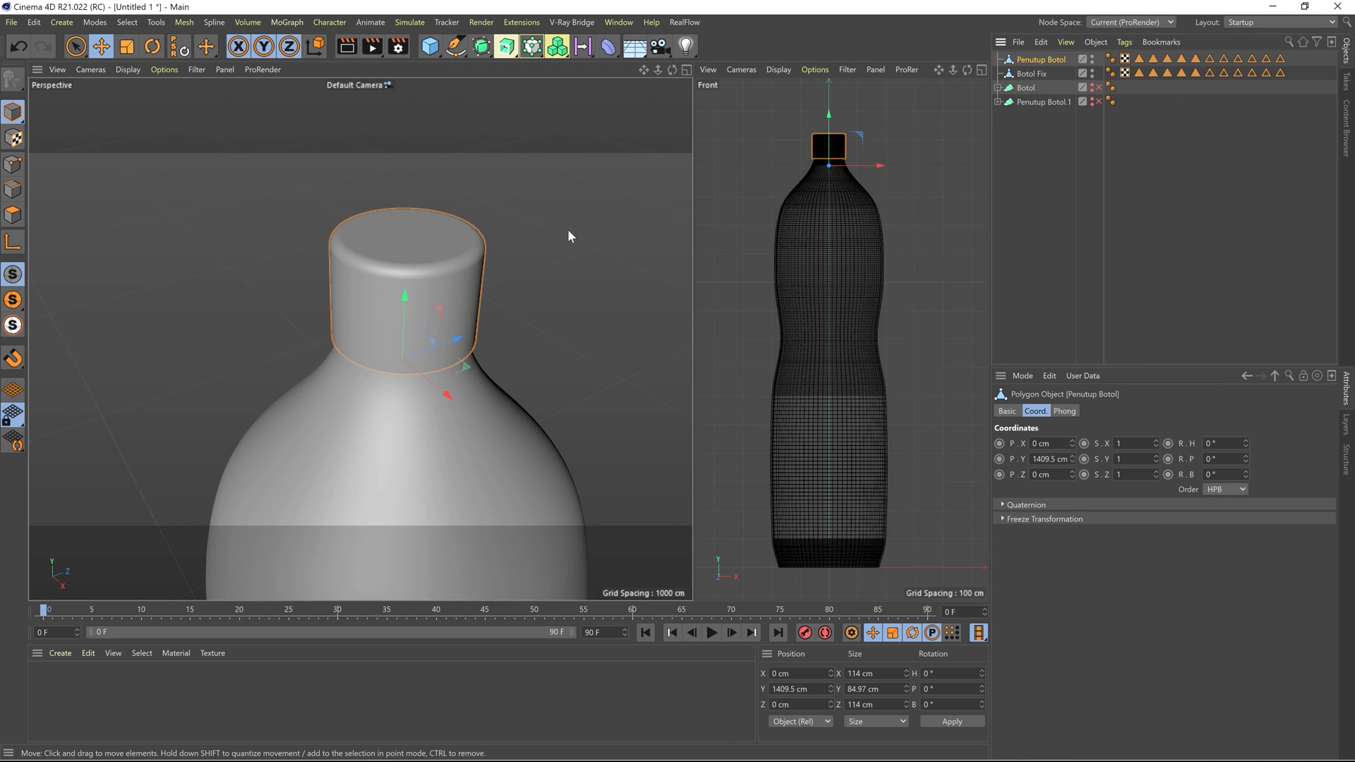
- Change the renderer in the render settings
{"action": "scroll", "coordinate": [356, 299], "scroll_direction": "down", "scroll_amount": 5}
{"action": "key", "text": "ctrl+b"}
{"action": "left_click", "coordinate": [455, 344]}
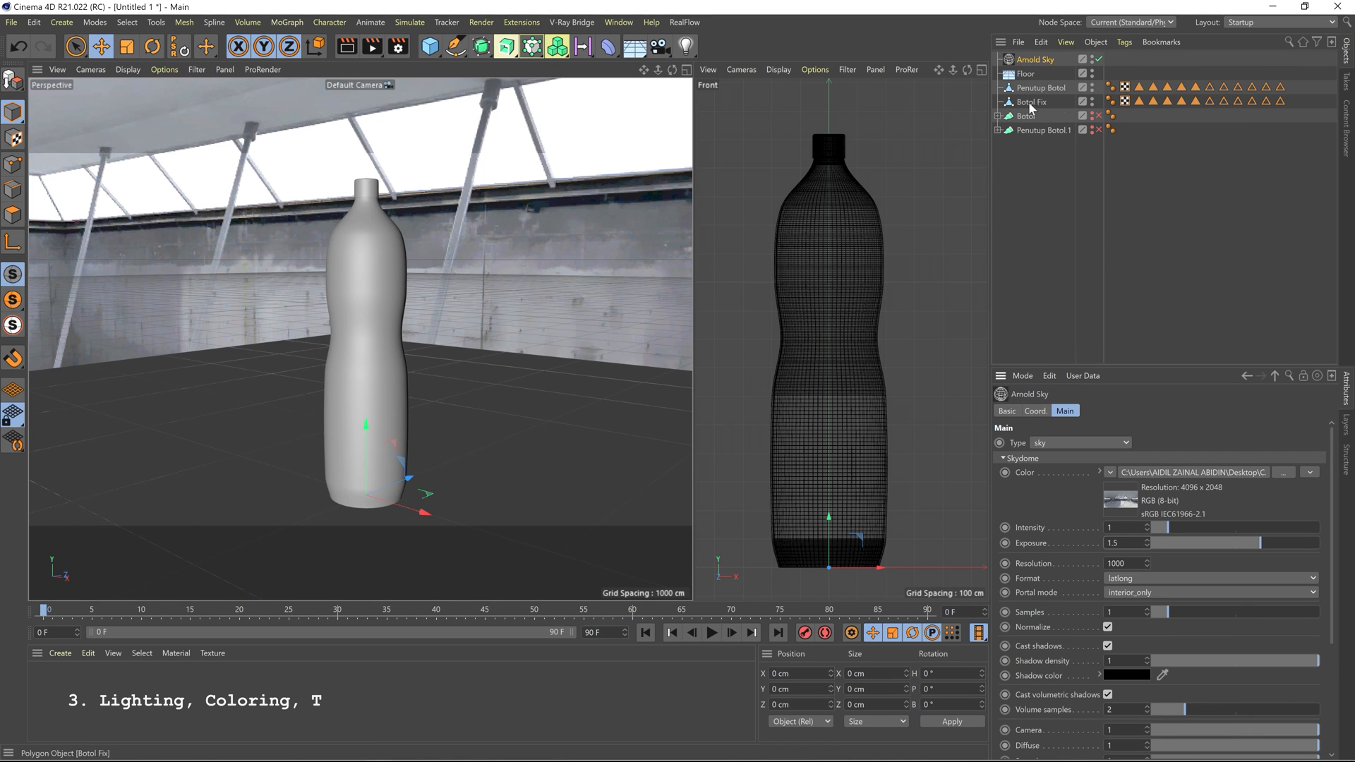
- Open the Arnold IPR Window, start the live render of the bottle scene and enlarge the window
{"action": "left_click", "coordinate": [524, 23]}
{"action": "mouse_move", "coordinate": [537, 245]}
{"action": "left_click", "coordinate": [731, 375]}
{"action": "left_click_drag", "start_coordinate": [558, 114], "coordinate": [784, 133]}
{"action": "left_click", "coordinate": [689, 177]}
{"action": "left_click_drag", "start_coordinate": [677, 190], "coordinate": [358, 190]}
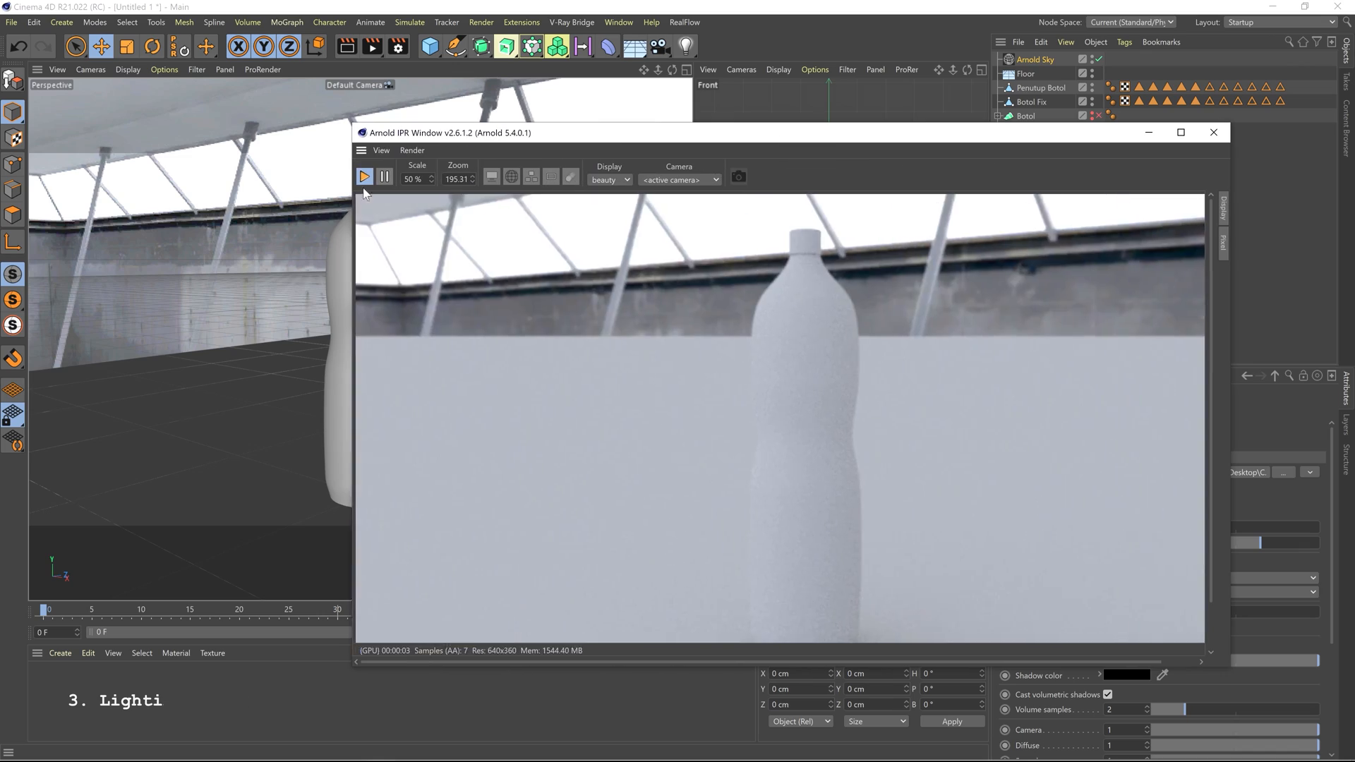
- Shrink the Arnold IPR Window and move it aside, zoom its render to 125 %, and maximize the perspective view
{"action": "scroll", "coordinate": [706, 367], "scroll_direction": "down", "scroll_amount": 1}
{"action": "left_click_drag", "start_coordinate": [357, 370], "coordinate": [505, 371]}
{"action": "left_click_drag", "start_coordinate": [786, 125], "coordinate": [787, 175]}
{"action": "left_click_drag", "start_coordinate": [784, 183], "coordinate": [904, 264]}
{"action": "left_click_drag", "start_coordinate": [623, 254], "coordinate": [801, 327]}
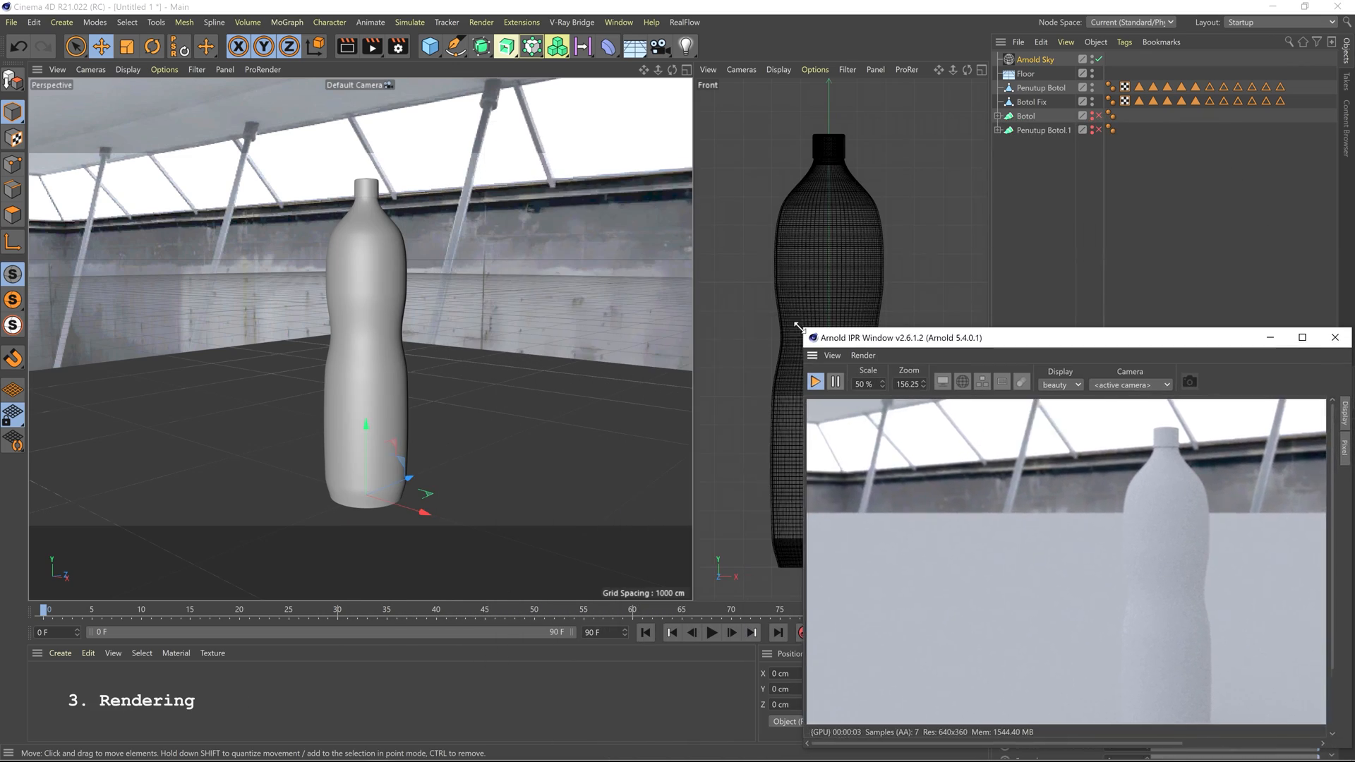
{"action": "scroll", "coordinate": [1059, 550], "scroll_direction": "down", "scroll_amount": 1}
{"action": "right_click", "coordinate": [178, 143]}
{"action": "middle_click", "coordinate": [524, 266]}
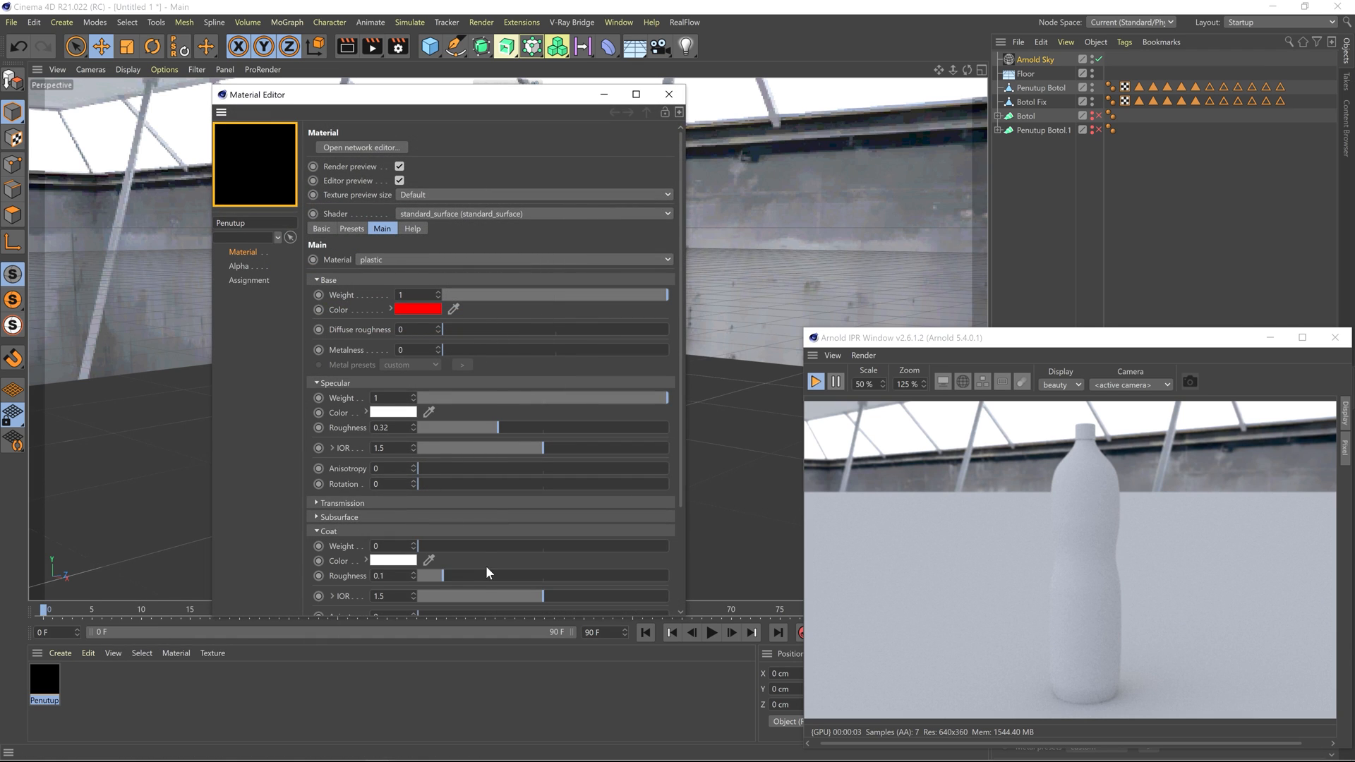
- Apply the red plastic material Penutup to the cap and create an Arnold standard_surface material for the bottle
{"action": "left_click_drag", "start_coordinate": [44, 679], "coordinate": [1066, 93]}
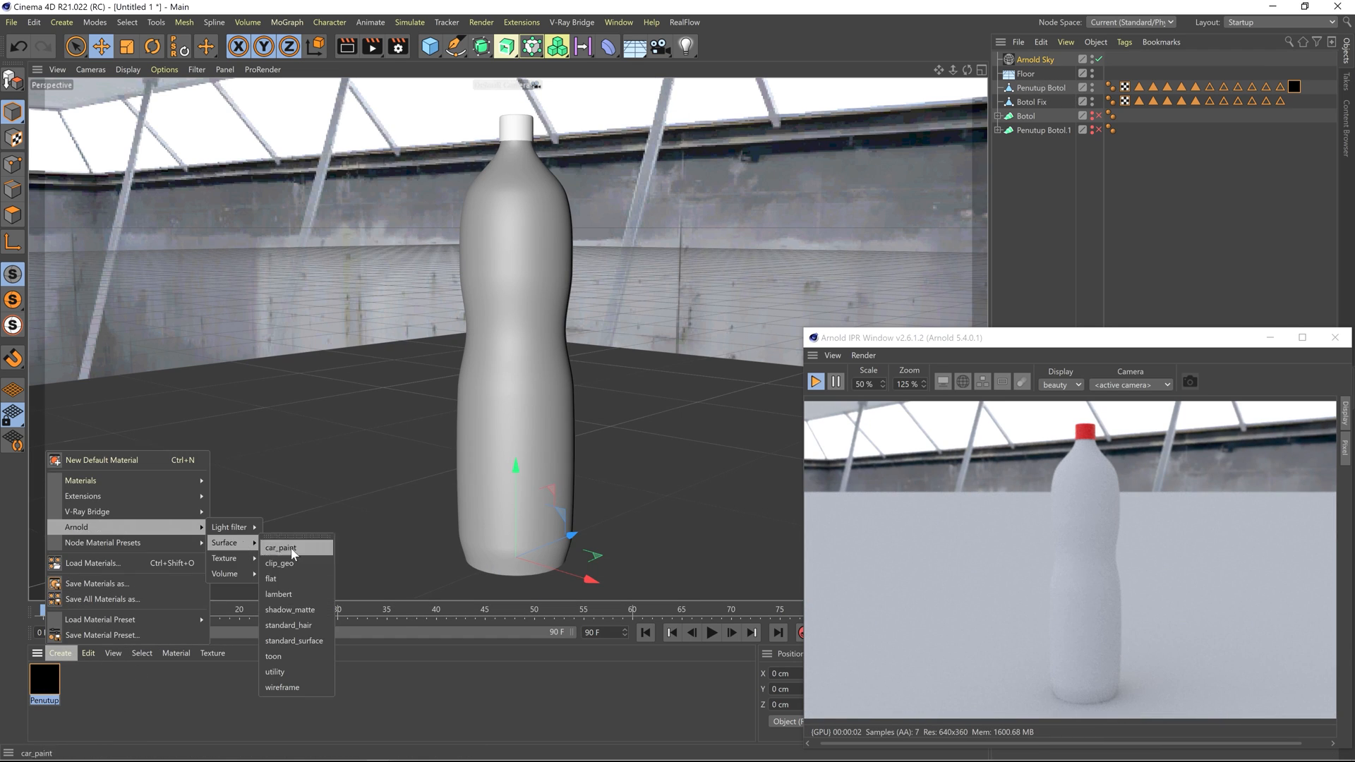
{"action": "left_click", "coordinate": [293, 640]}
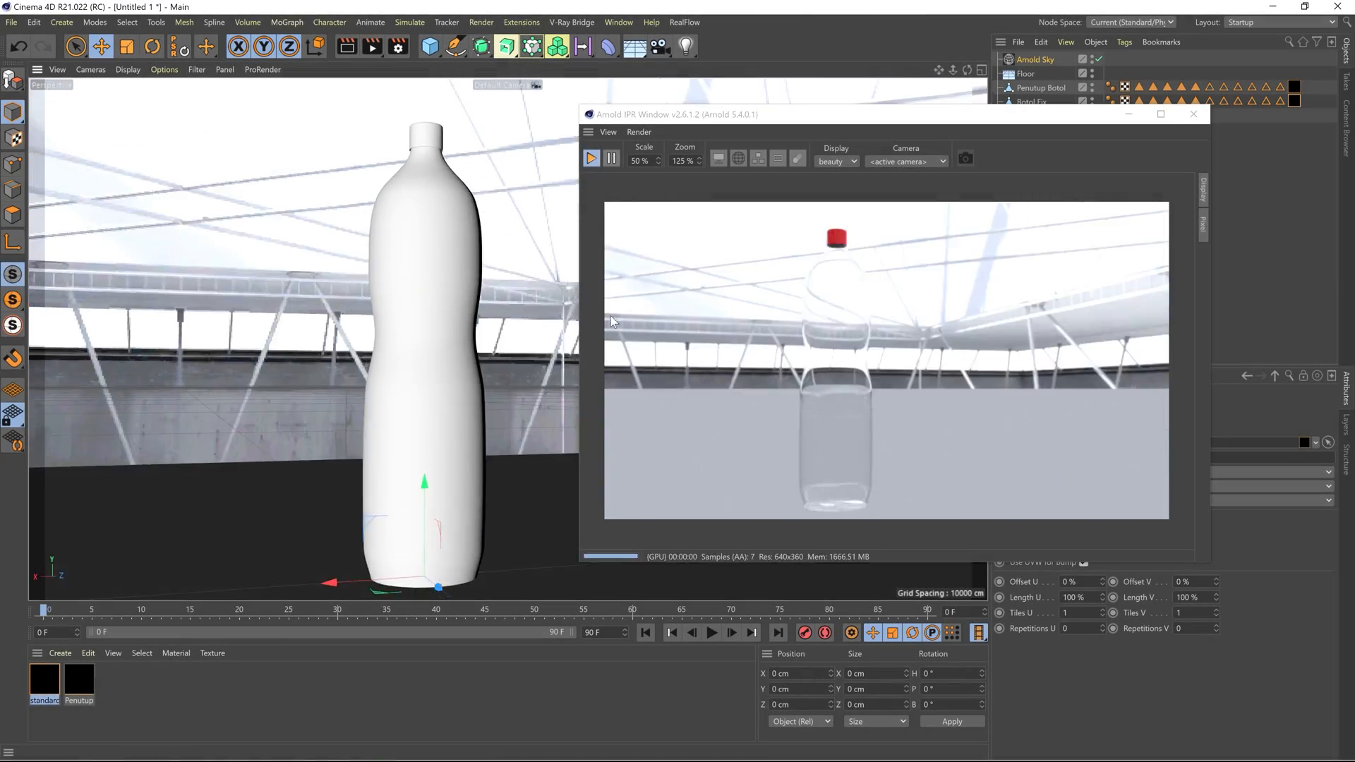
{"action": "scroll", "coordinate": [445, 268], "scroll_direction": "down", "scroll_amount": 5}
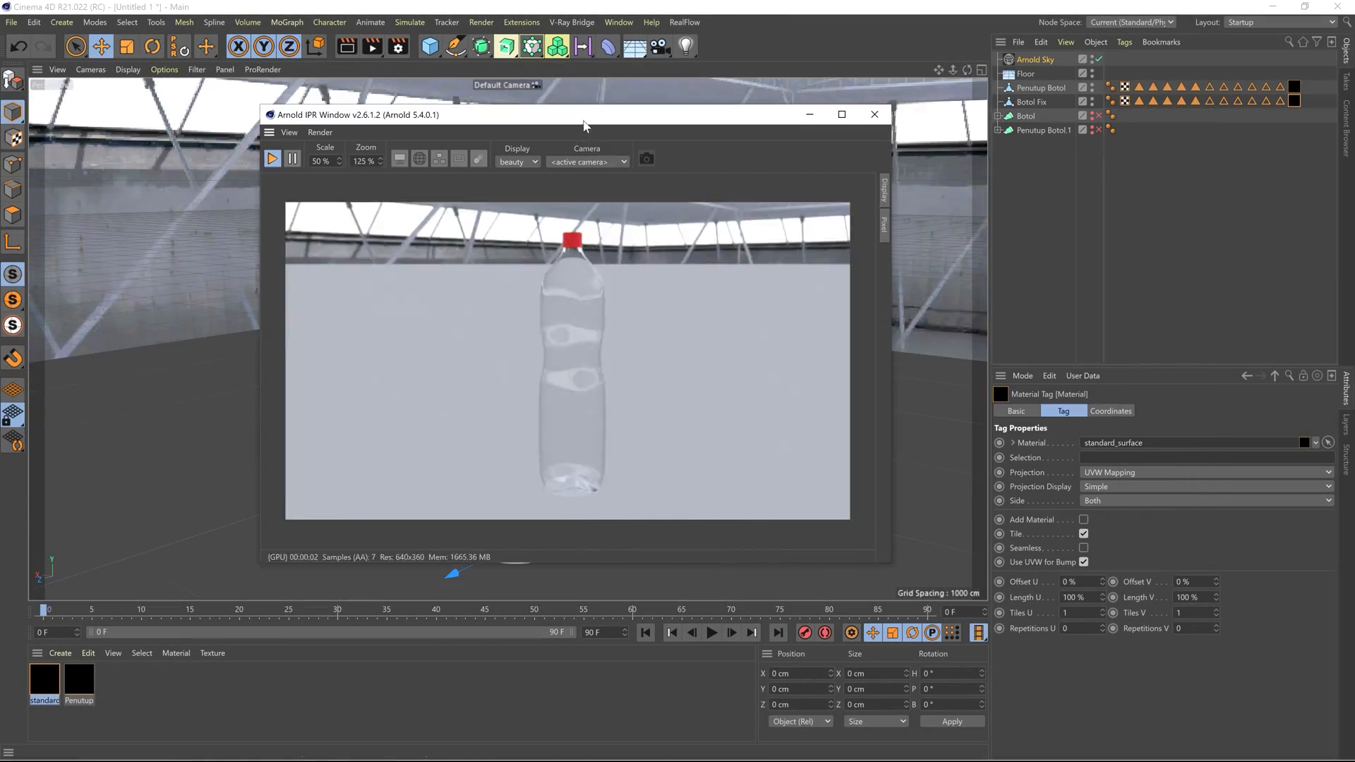